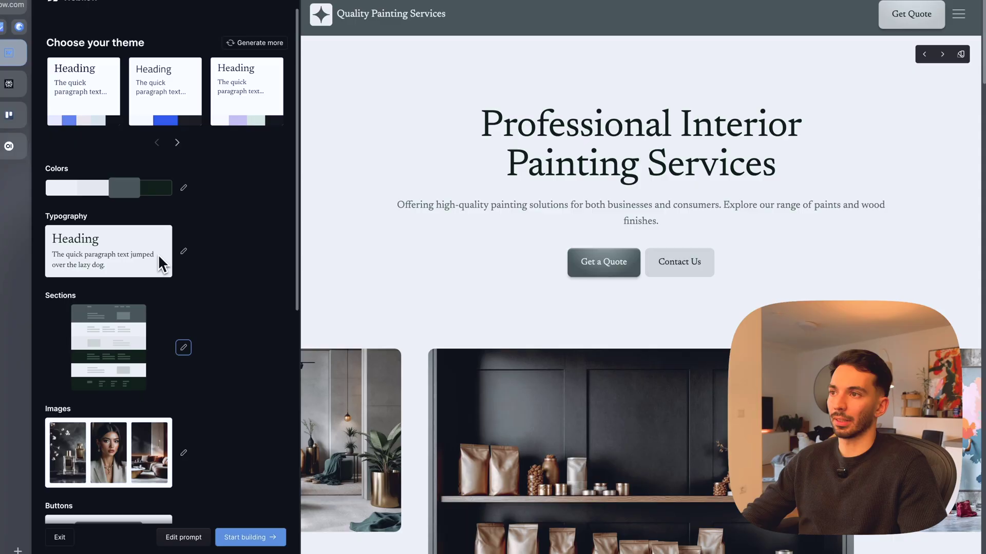
# Start a new site so the AI Site Builder, Template and Blank Site choices appear
pyautogui.click(161, 264)
pyautogui.scroll(-5, 298, 256)
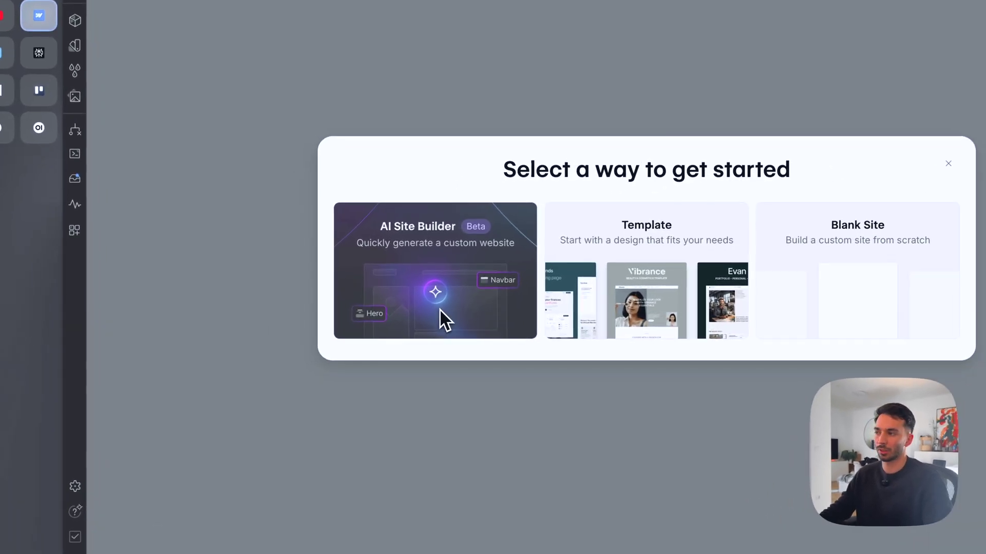
# Use AI Site Builder for a business named 'Engelhart Painters' and continue to details
pyautogui.click(387, 342)
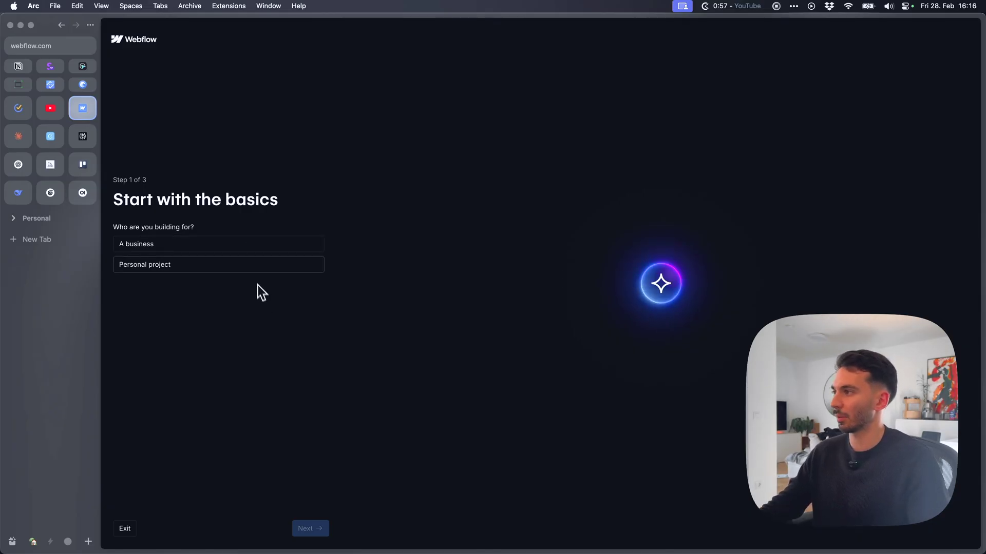
pyautogui.click(199, 246)
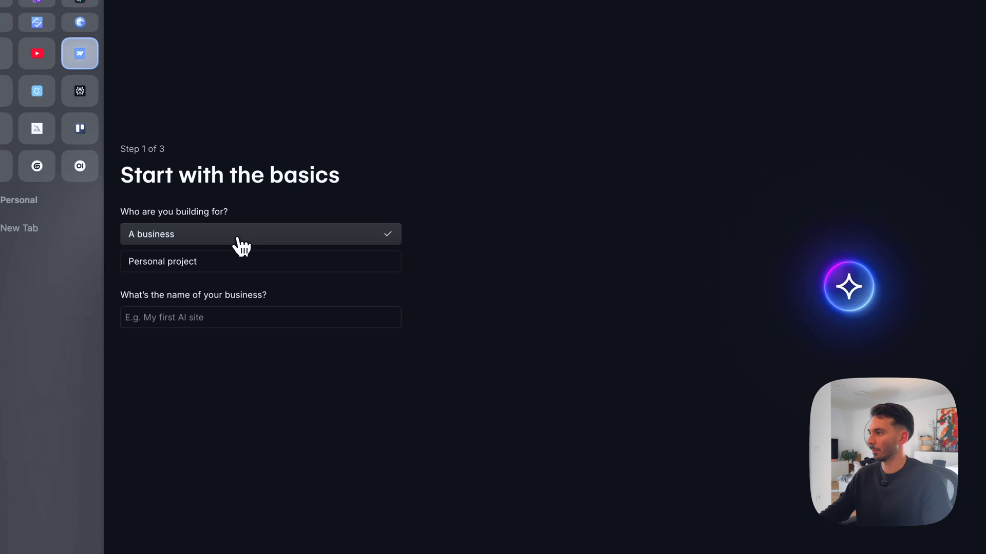
pyautogui.click(286, 316)
pyautogui.write('Engelhart Painters')
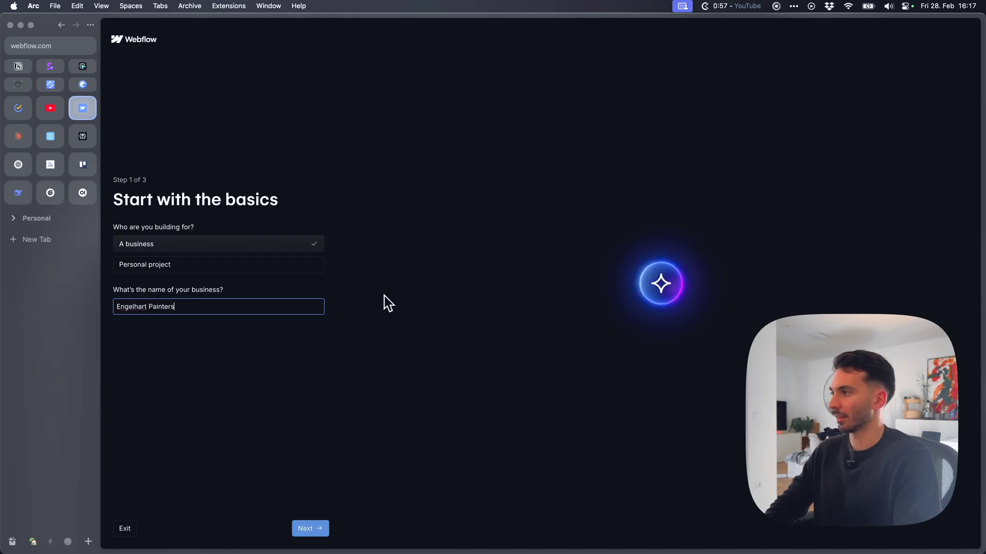
pyautogui.press('Return')
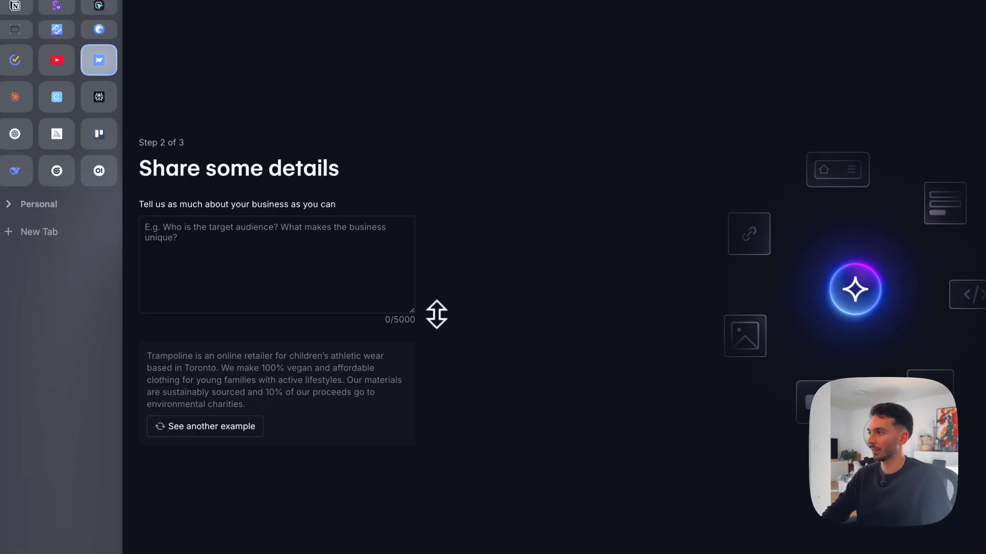
# Describe a local interior painting business that sells paints and does wood finishing
pyautogui.click(281, 238)
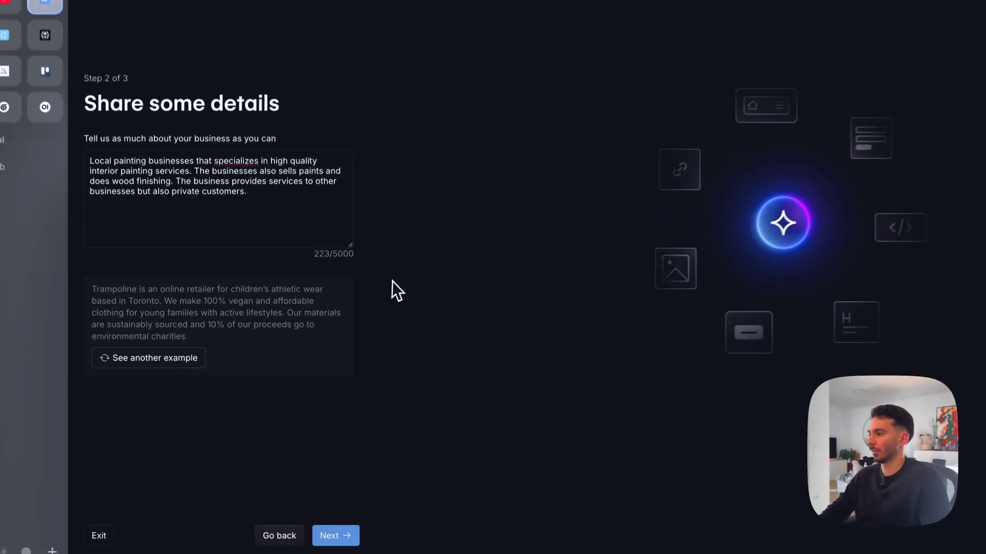
# Move to the style step and browse to the end of the Brand style carousel
pyautogui.click(310, 528)
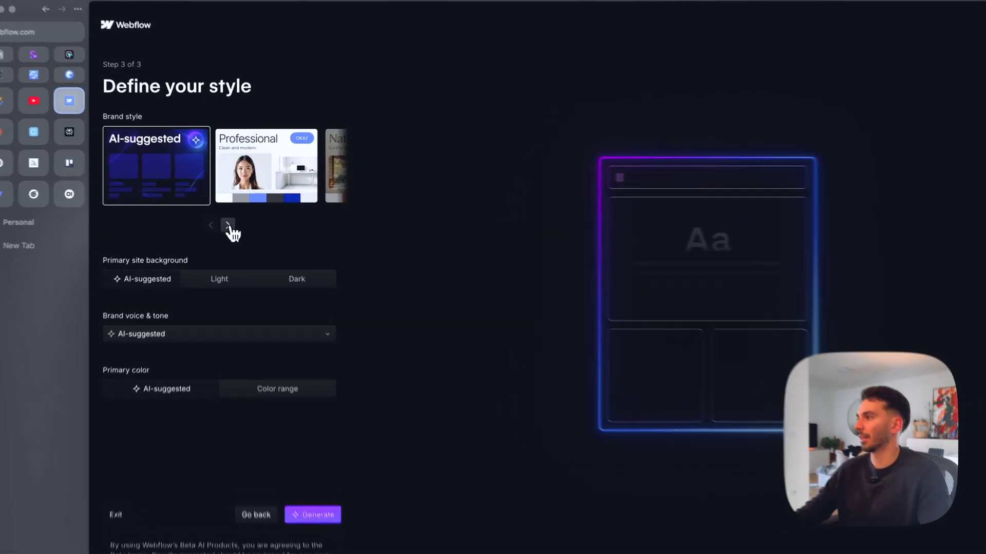
pyautogui.click(229, 225)
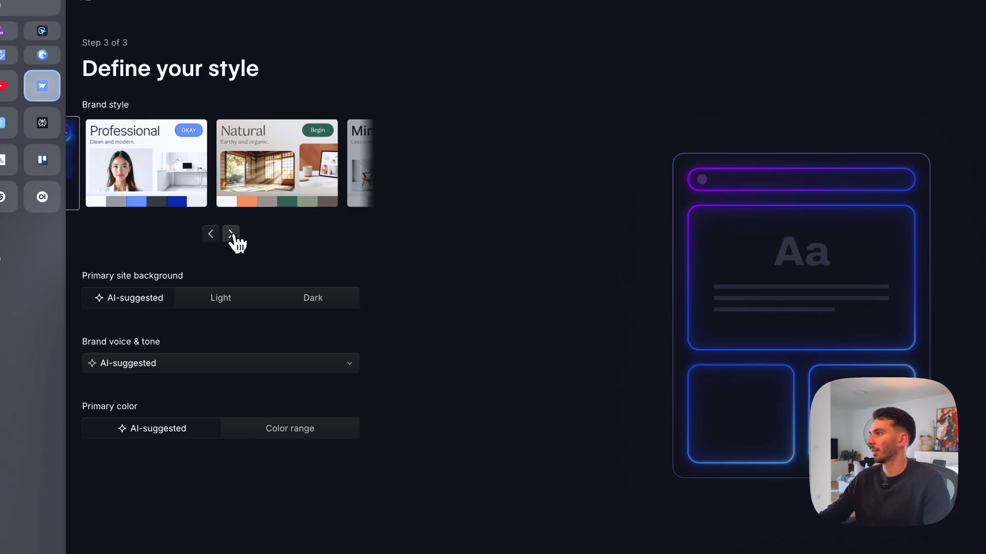
pyautogui.click(232, 234)
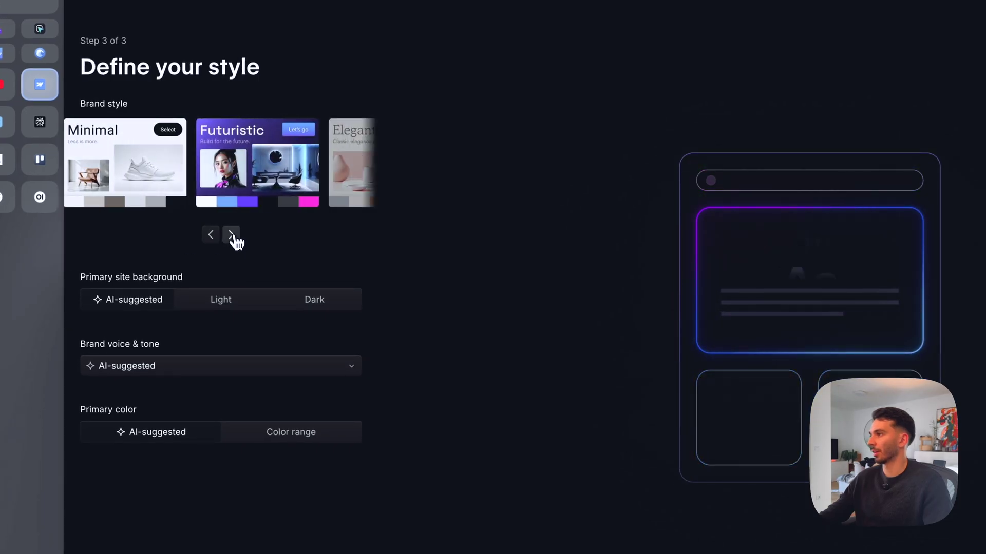
pyautogui.click(231, 235)
pyautogui.click(231, 236)
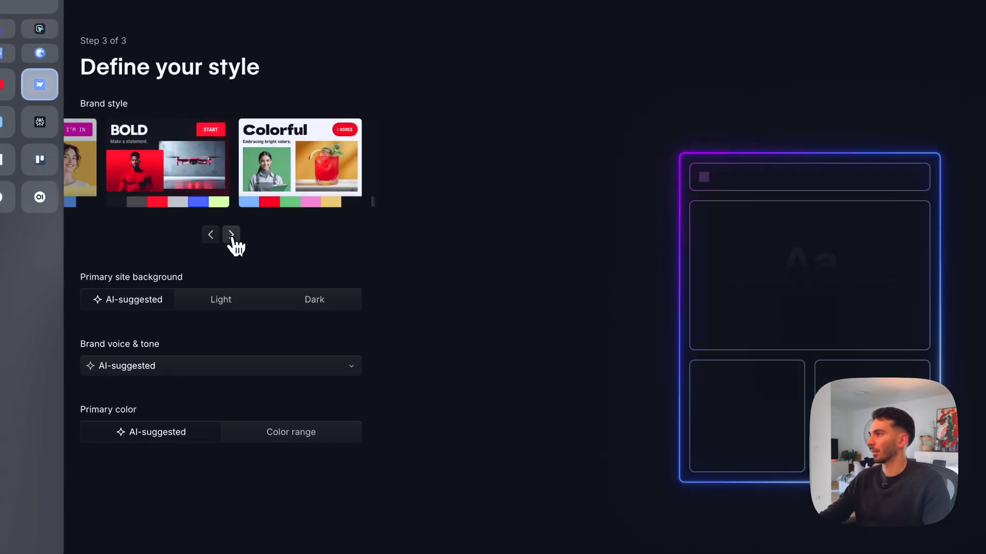
pyautogui.click(231, 236)
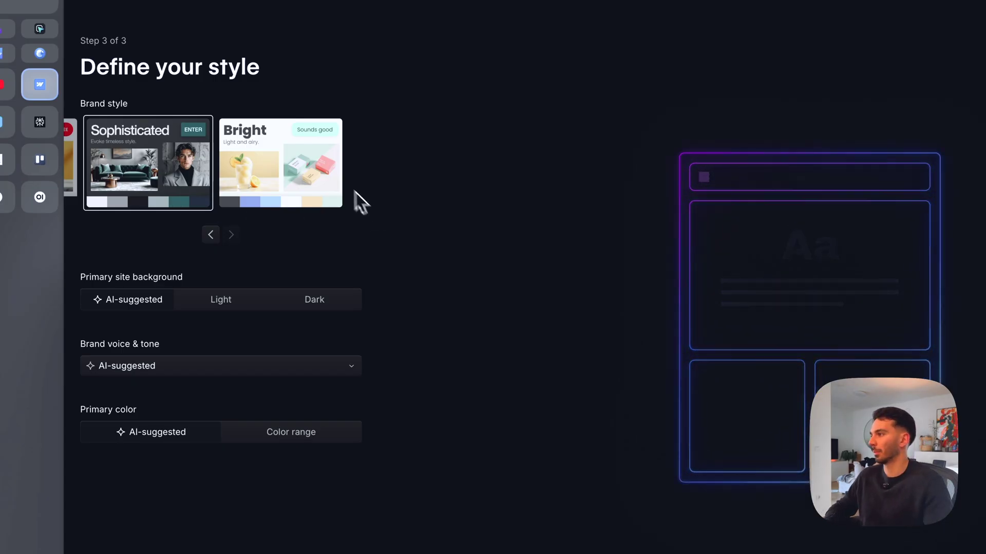
# Choose a Light background, the suggested brand voice and Color range, then generate the site
pyautogui.click(230, 309)
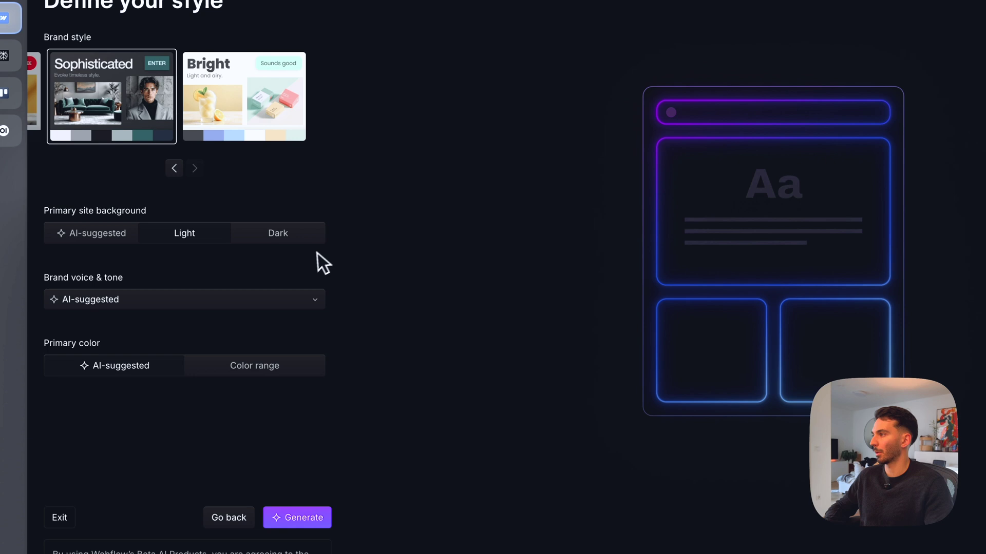
pyautogui.click(235, 302)
pyautogui.click(201, 301)
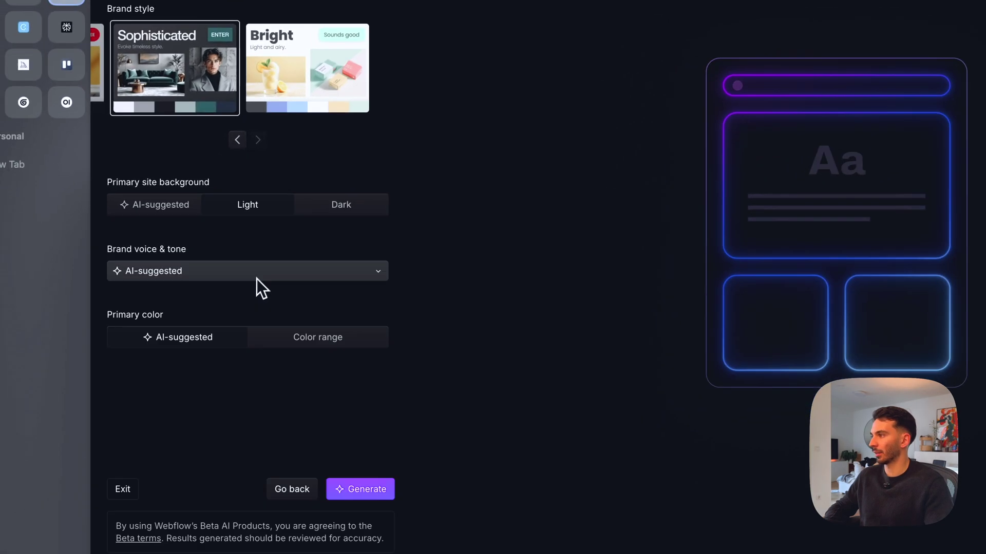
pyautogui.click(254, 336)
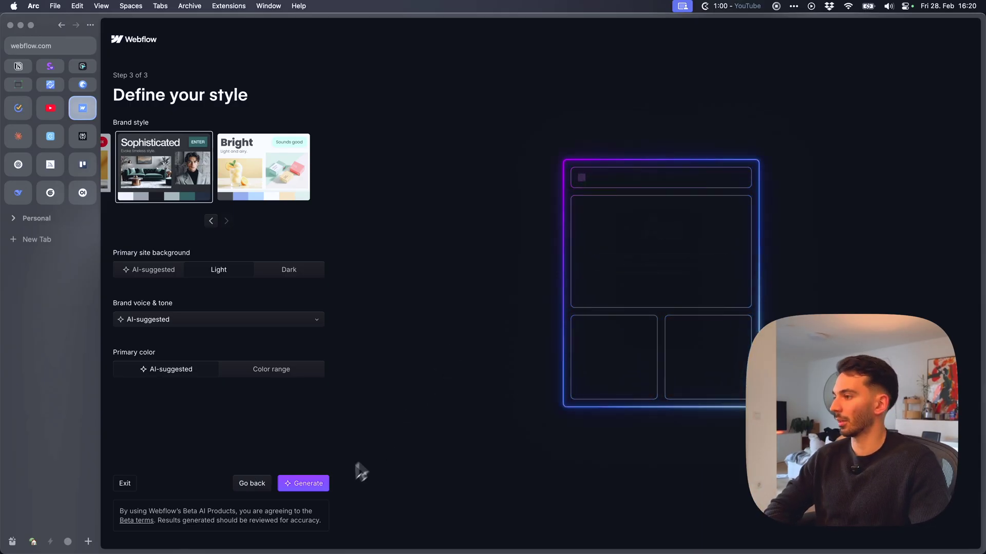
pyautogui.click(303, 483)
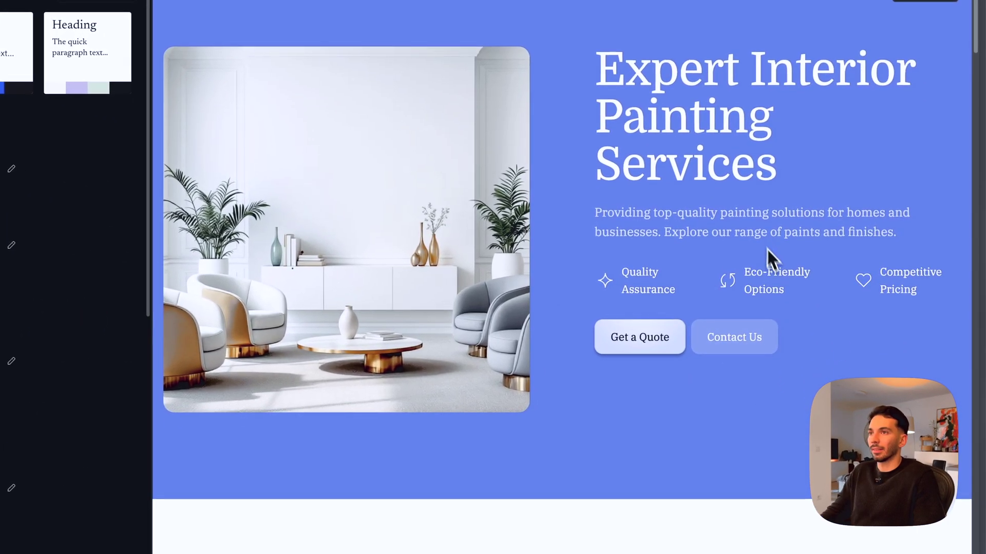
pyautogui.scroll(-3, 655, 346)
pyautogui.scroll(-5, 675, 347)
pyautogui.scroll(-3, 734, 345)
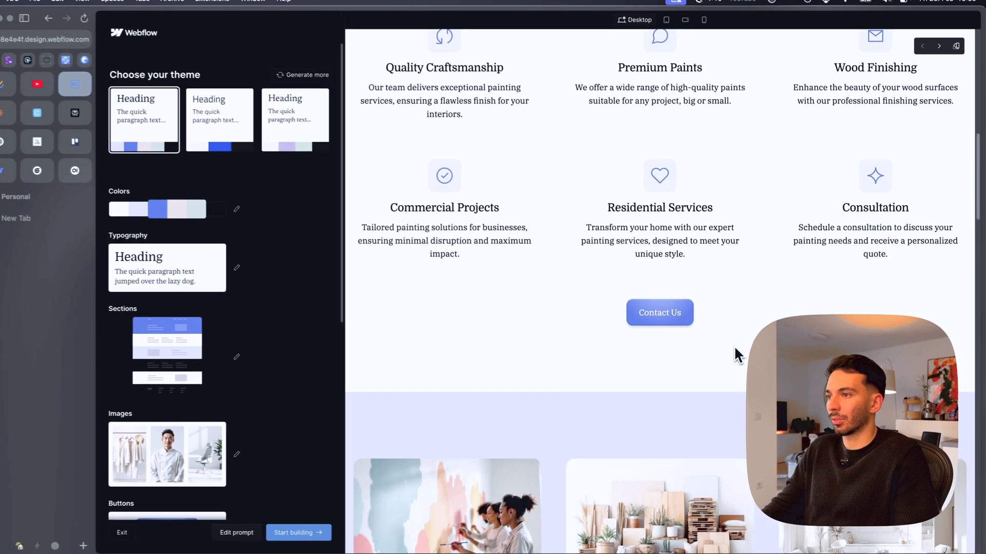
pyautogui.scroll(-5, 740, 343)
pyautogui.scroll(-2, 740, 343)
pyautogui.scroll(-5, 656, 393)
pyautogui.scroll(-4, 704, 377)
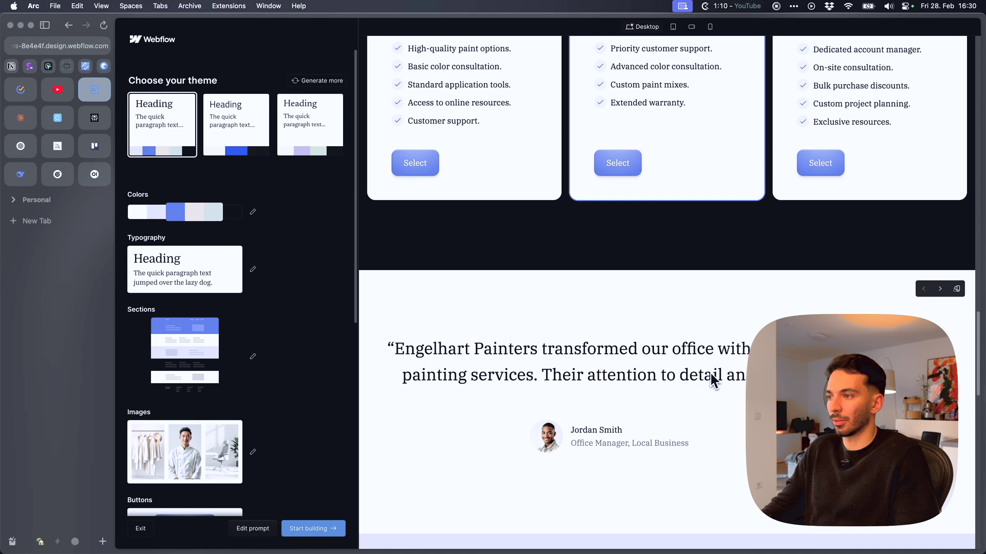
pyautogui.scroll(-4, 711, 378)
pyautogui.scroll(-5, 711, 373)
pyautogui.scroll(-2, 717, 378)
pyautogui.scroll(4, 723, 379)
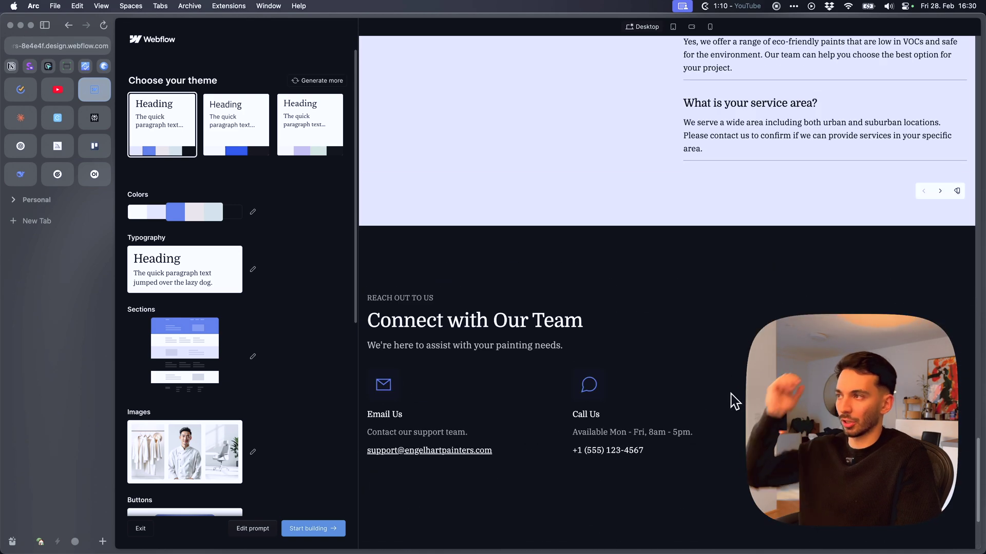
pyautogui.scroll(8, 732, 400)
pyautogui.scroll(10, 735, 399)
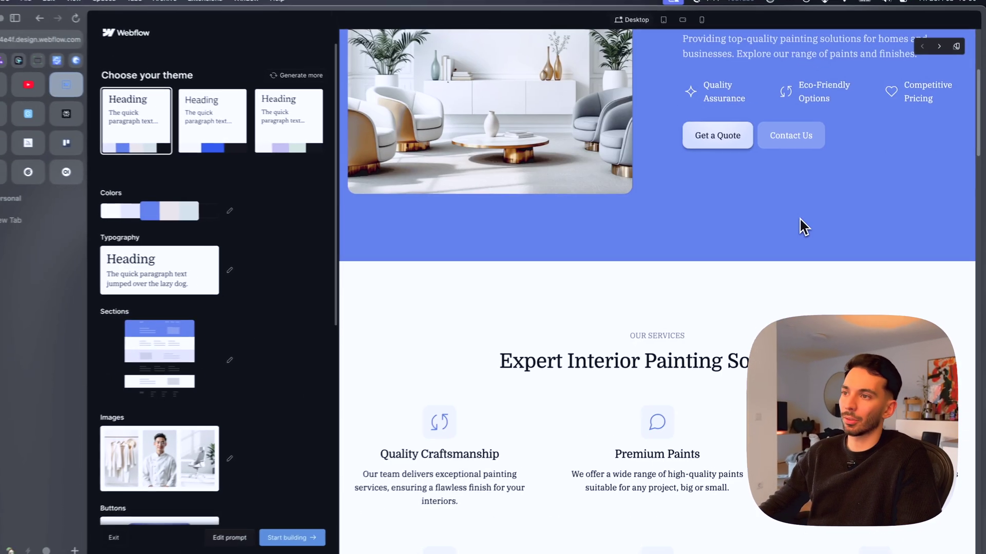
pyautogui.scroll(-3, 801, 225)
pyautogui.scroll(-2, 801, 232)
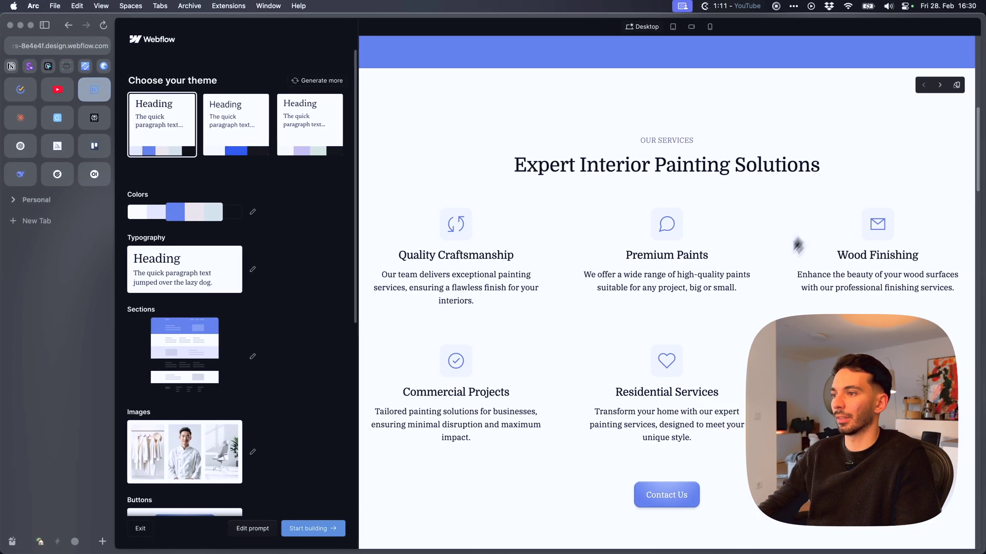
pyautogui.scroll(-3, 772, 322)
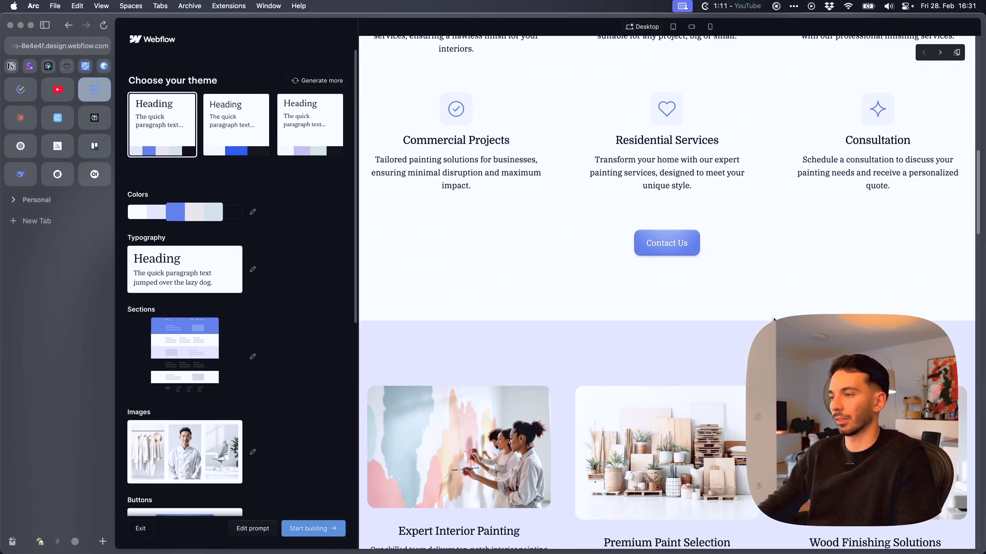
pyautogui.scroll(-3, 773, 322)
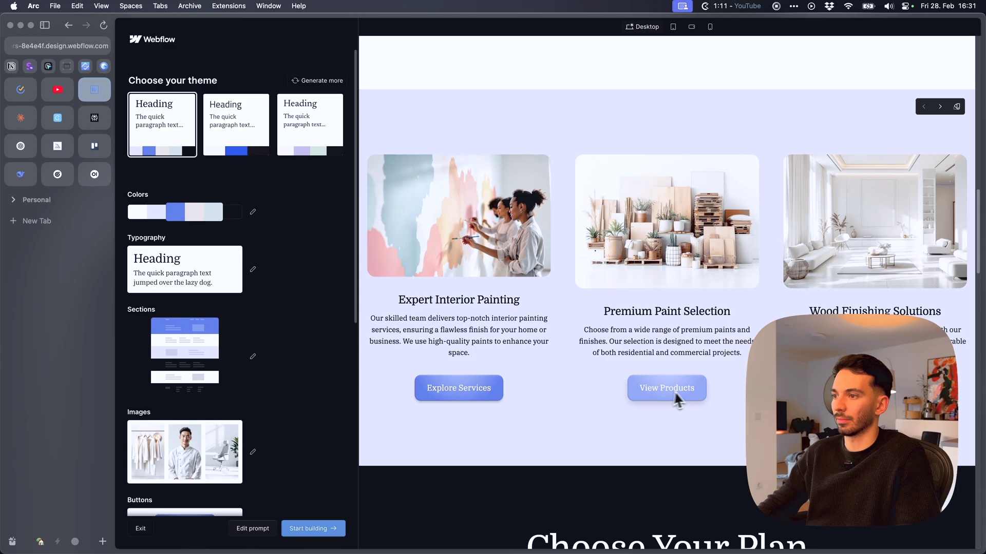
pyautogui.scroll(-3, 836, 286)
pyautogui.scroll(-2, 836, 286)
pyautogui.scroll(-3, 741, 359)
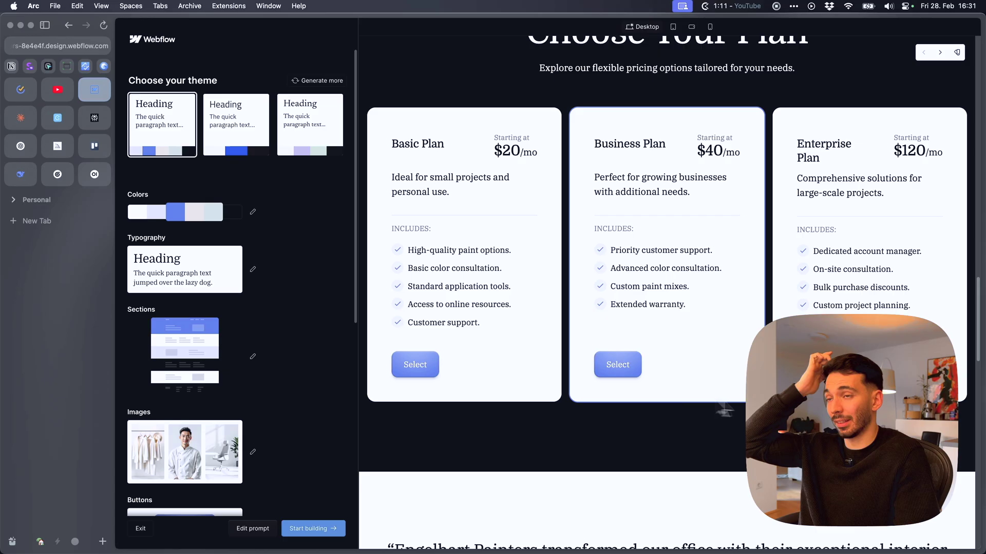
pyautogui.scroll(-4, 700, 303)
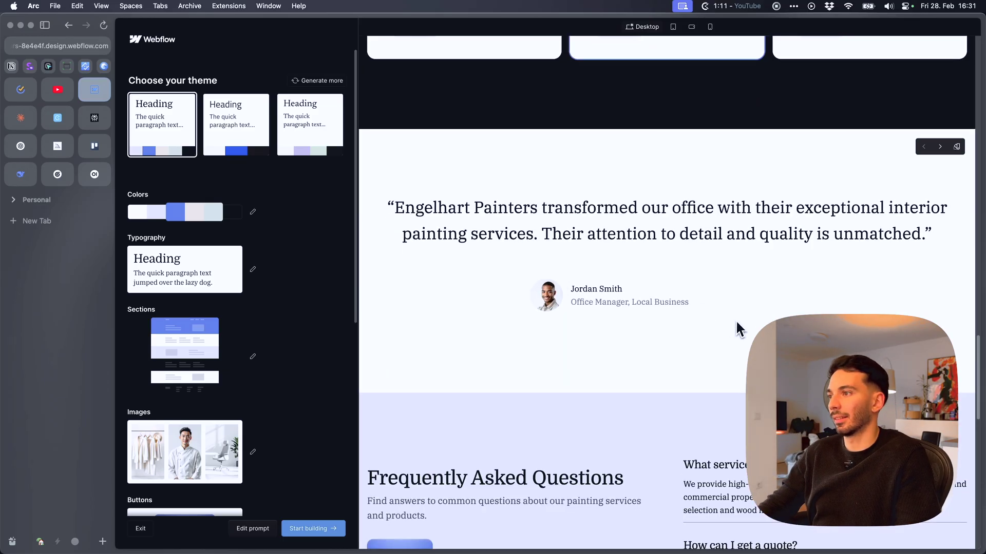
pyautogui.scroll(-1, 737, 327)
pyautogui.scroll(-5, 744, 254)
pyautogui.scroll(15, 744, 254)
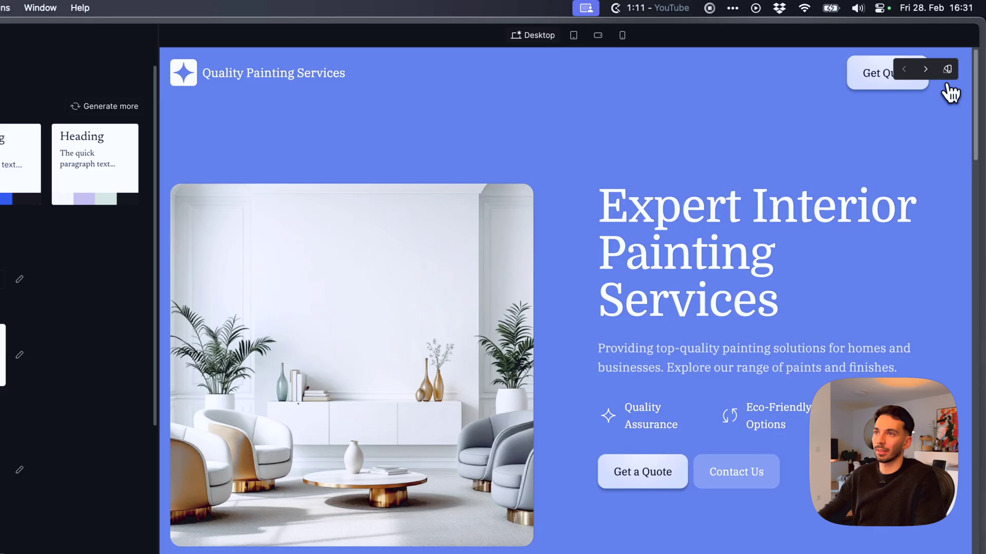
pyautogui.scroll(-5, 307, 318)
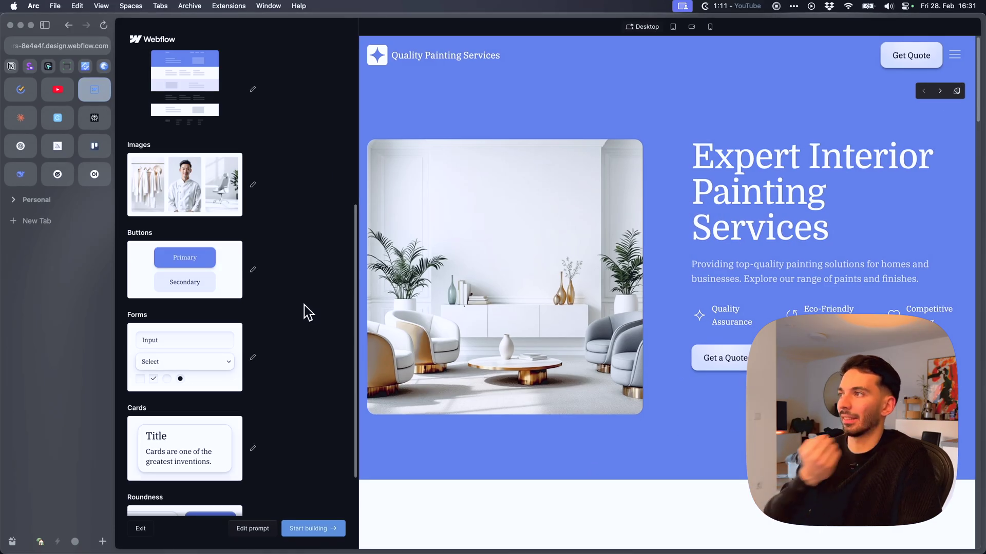
pyautogui.scroll(-2, 304, 305)
pyautogui.scroll(10, 302, 309)
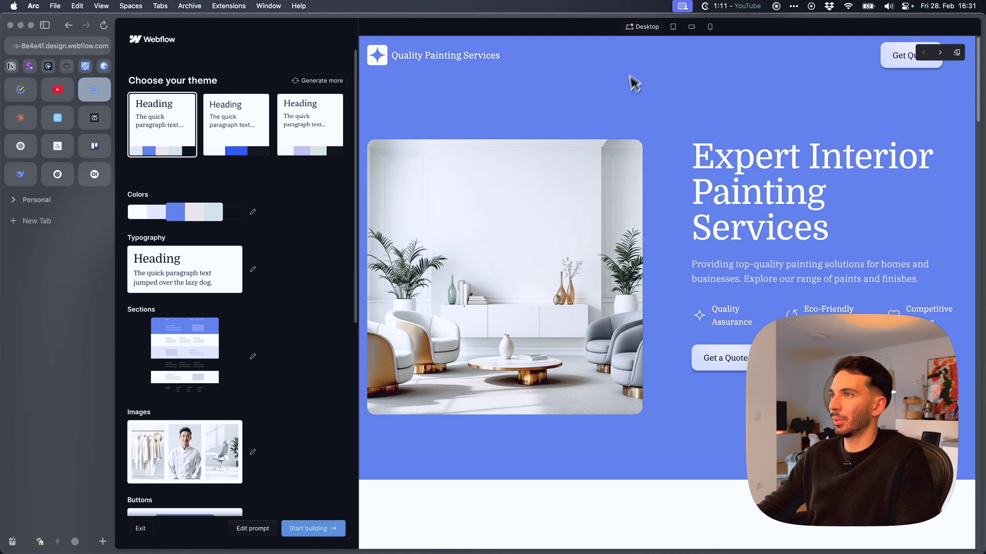
# Generate a fresh batch of theme options under Choose your theme
pyautogui.click(335, 83)
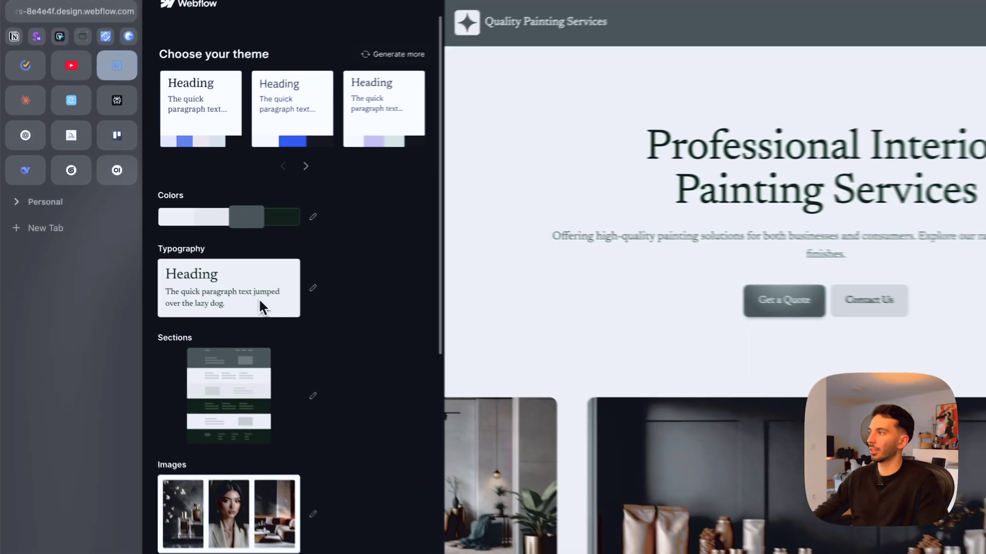
# Set the heading scale to XL and apply the Glock / Newsreader serif font pack
pyautogui.click(232, 275)
pyautogui.click(262, 303)
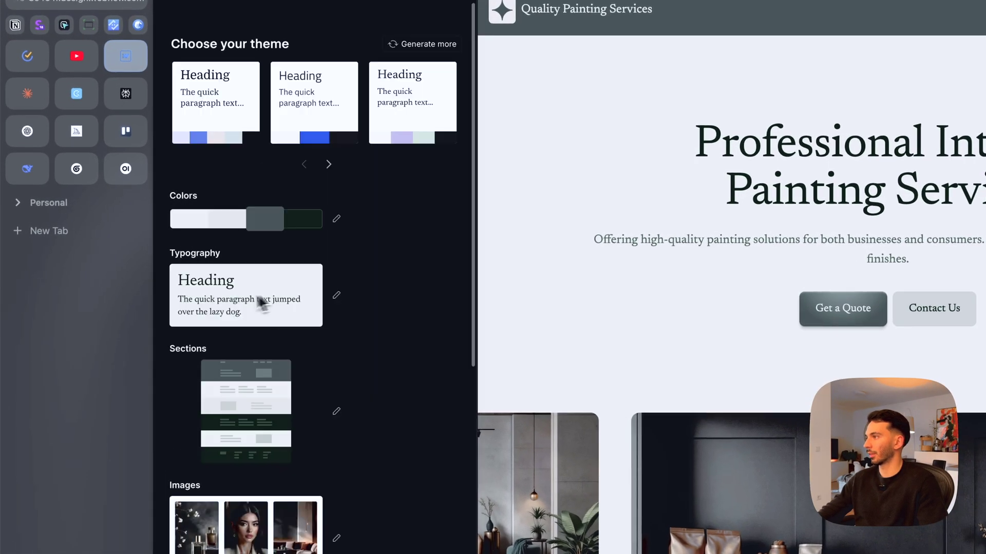
pyautogui.click(336, 295)
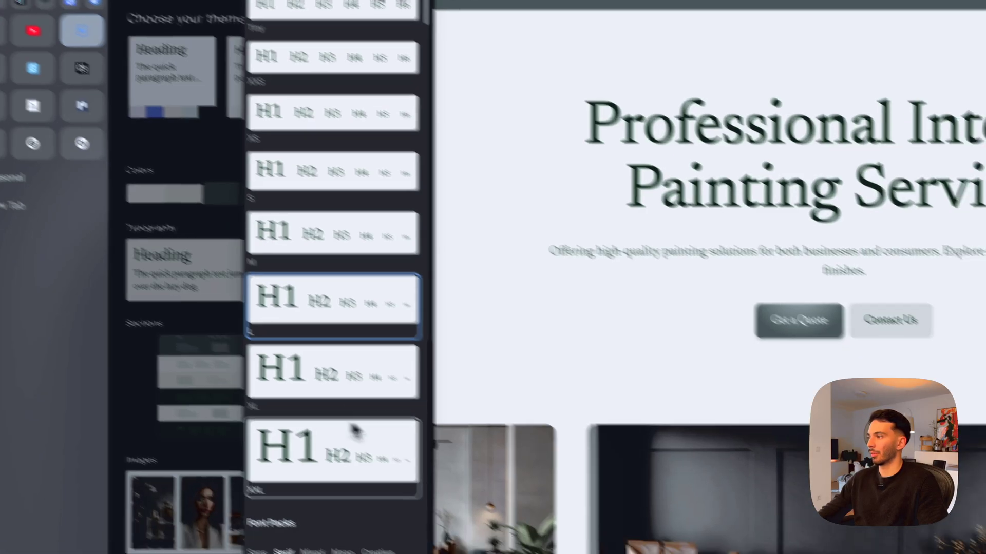
pyautogui.click(362, 474)
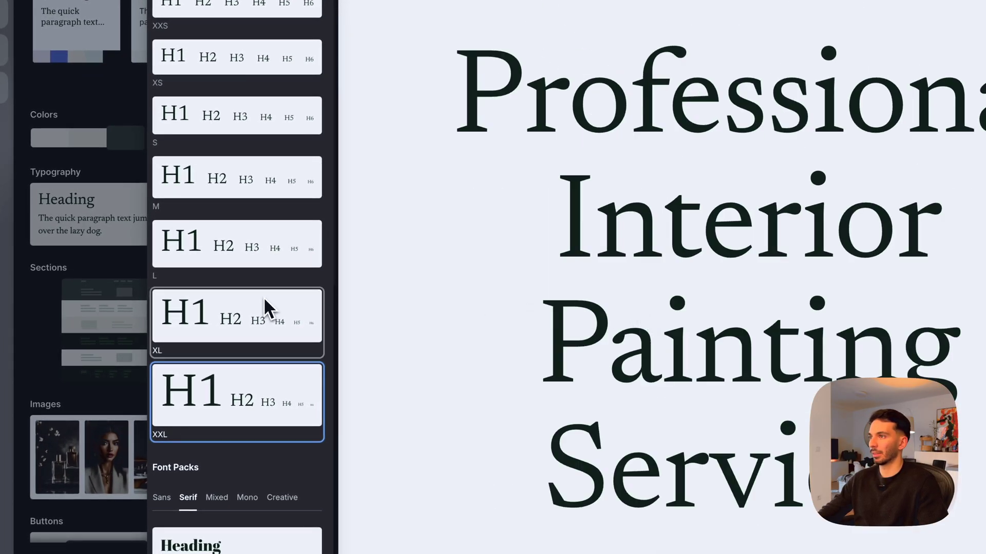
pyautogui.click(265, 308)
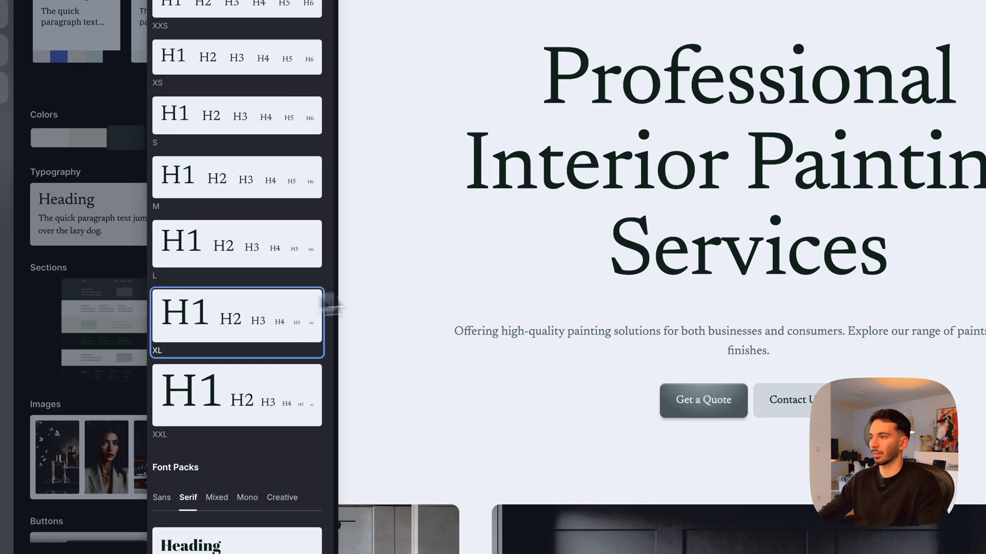
pyautogui.scroll(-5, 233, 273)
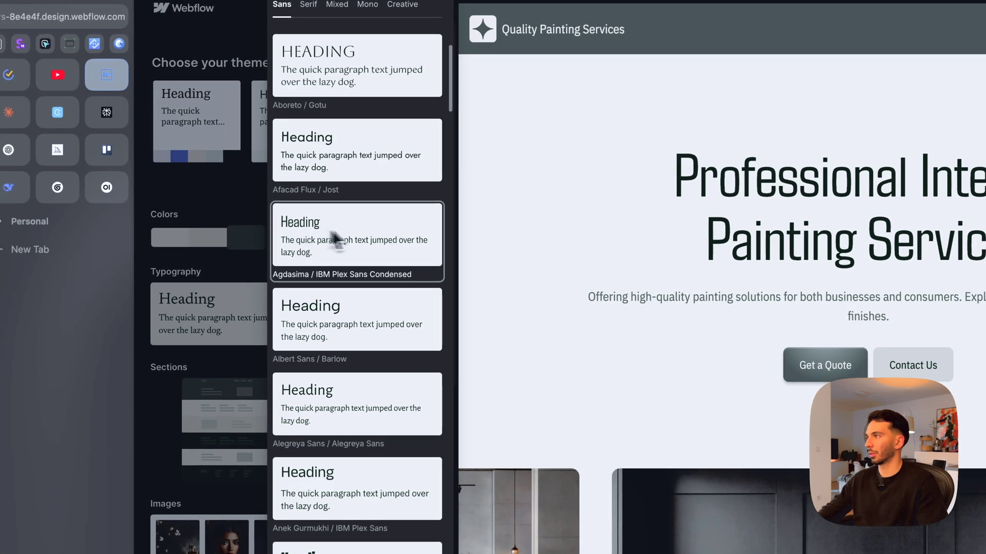
pyautogui.scroll(2, 359, 243)
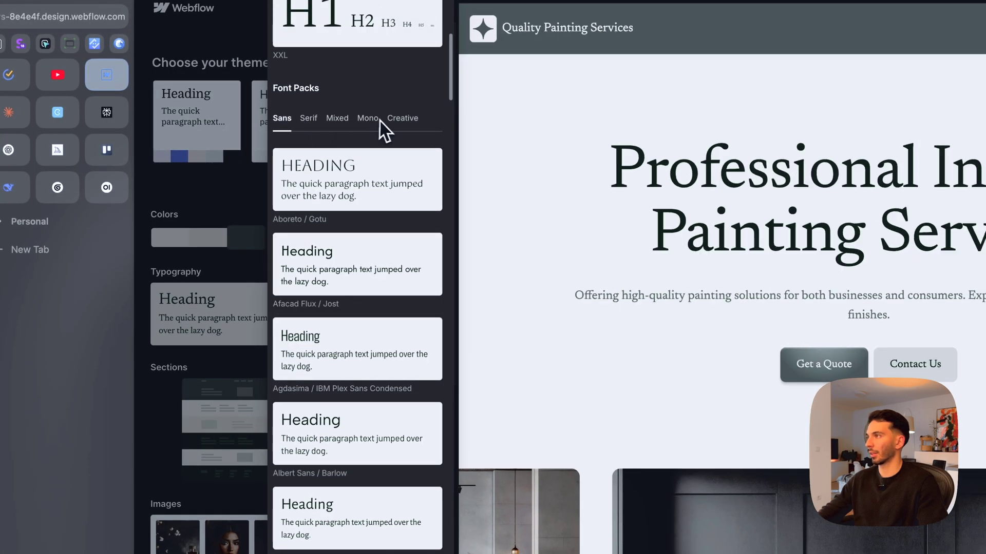
pyautogui.click(315, 119)
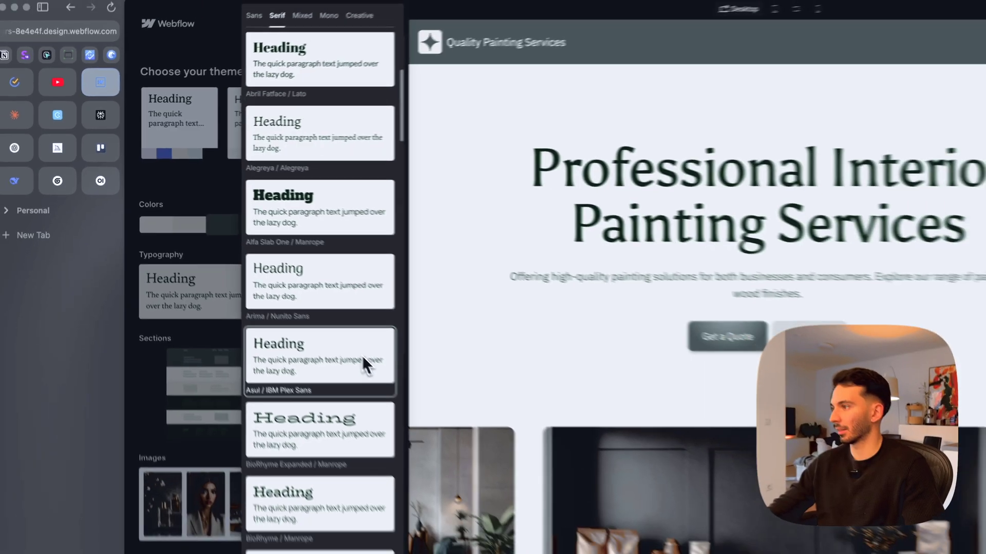
pyautogui.scroll(-3, 362, 355)
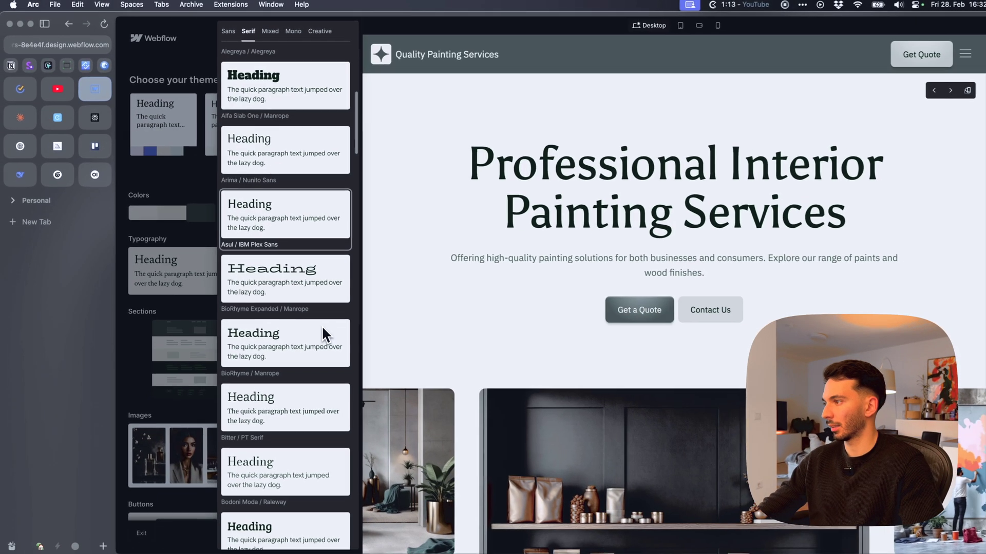
pyautogui.scroll(-3, 321, 326)
pyautogui.scroll(-3, 325, 289)
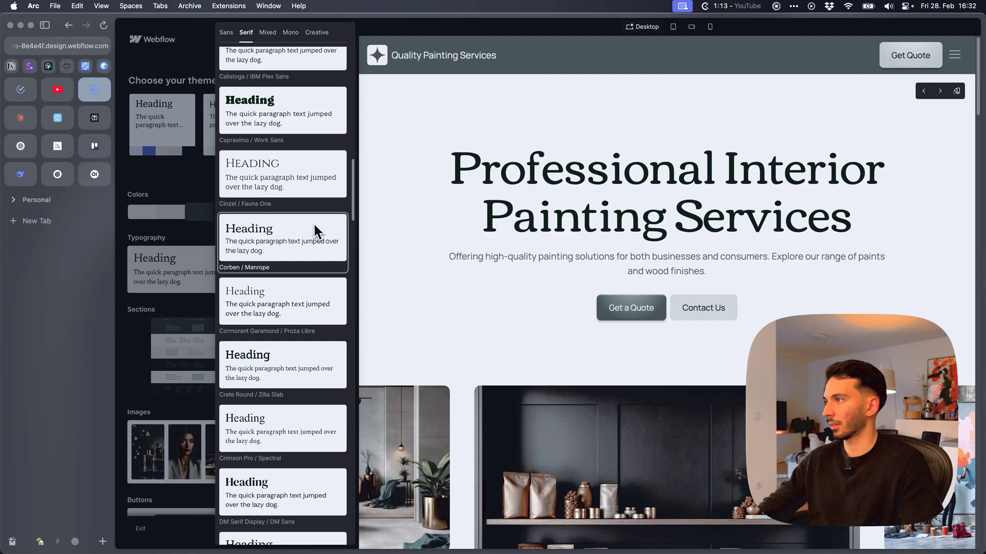
pyautogui.scroll(-1, 313, 222)
pyautogui.scroll(-2, 311, 257)
pyautogui.scroll(-2, 310, 259)
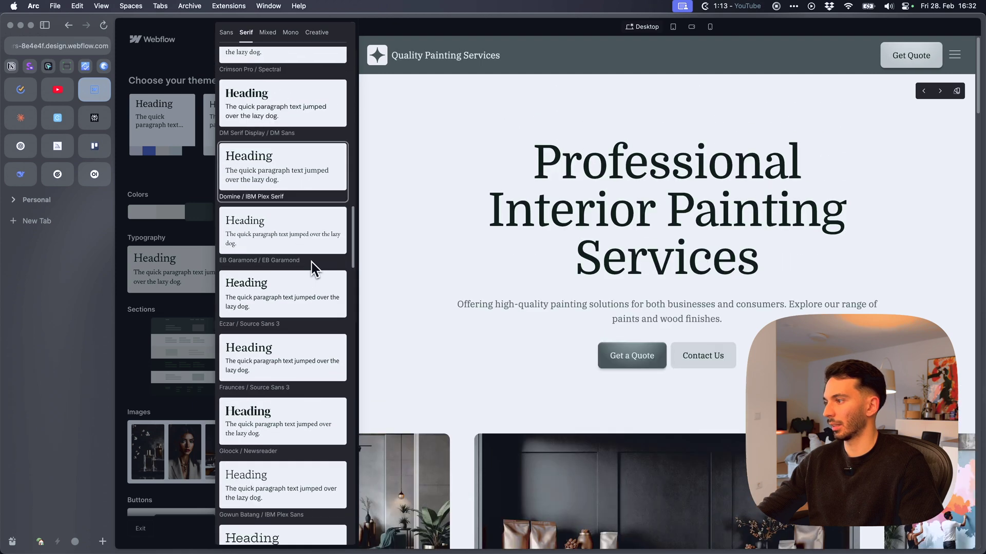
pyautogui.scroll(-2, 312, 262)
pyautogui.scroll(-1, 311, 262)
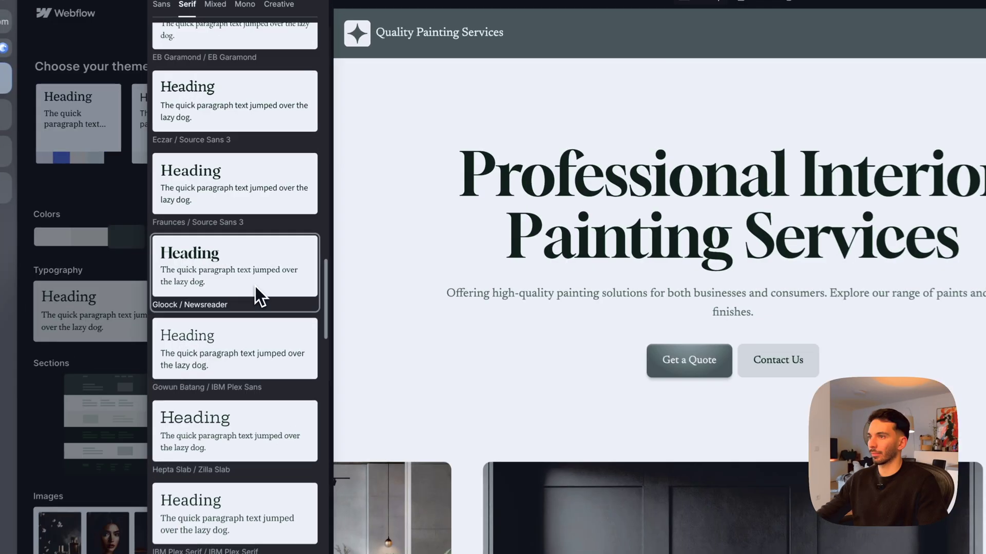
pyautogui.click(301, 247)
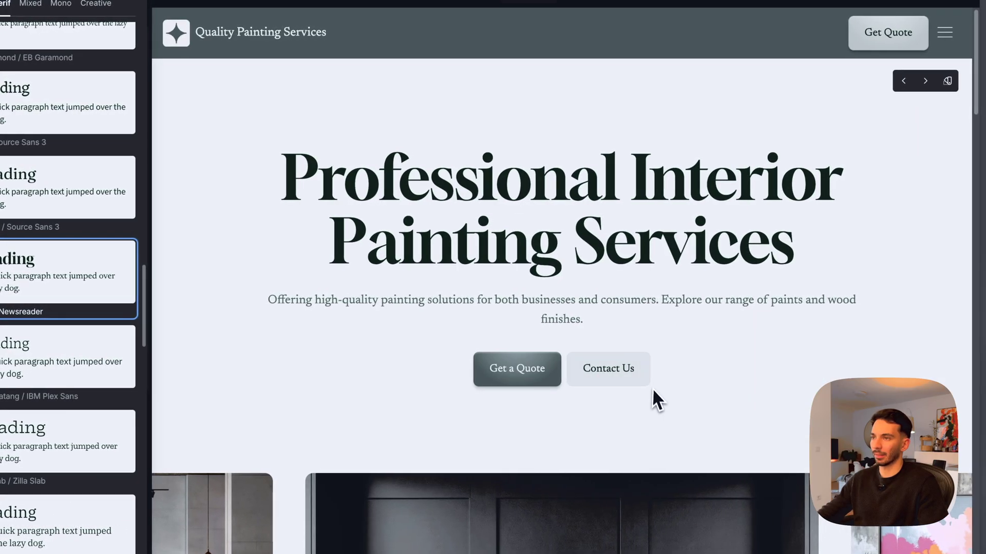
pyautogui.scroll(-3, 793, 331)
pyautogui.scroll(-5, 755, 309)
pyautogui.scroll(-3, 769, 296)
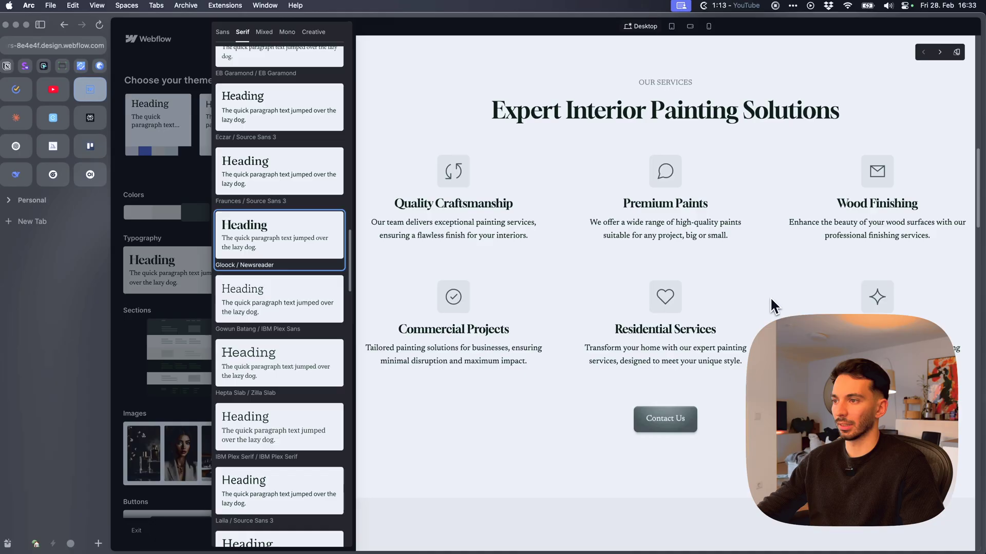
pyautogui.scroll(-4, 732, 315)
pyautogui.scroll(3, 732, 315)
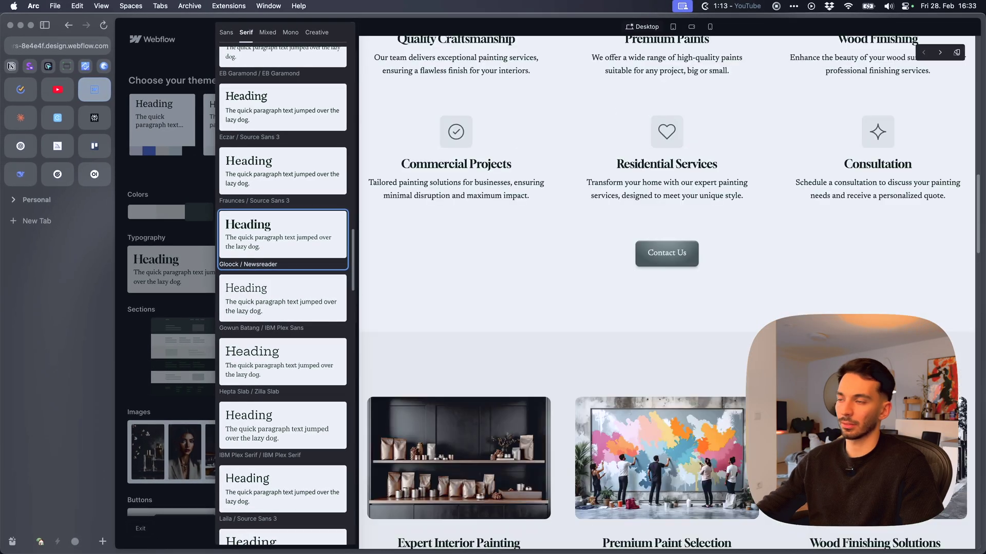
pyautogui.scroll(1, 732, 315)
pyautogui.scroll(4, 731, 316)
pyautogui.scroll(4, 732, 317)
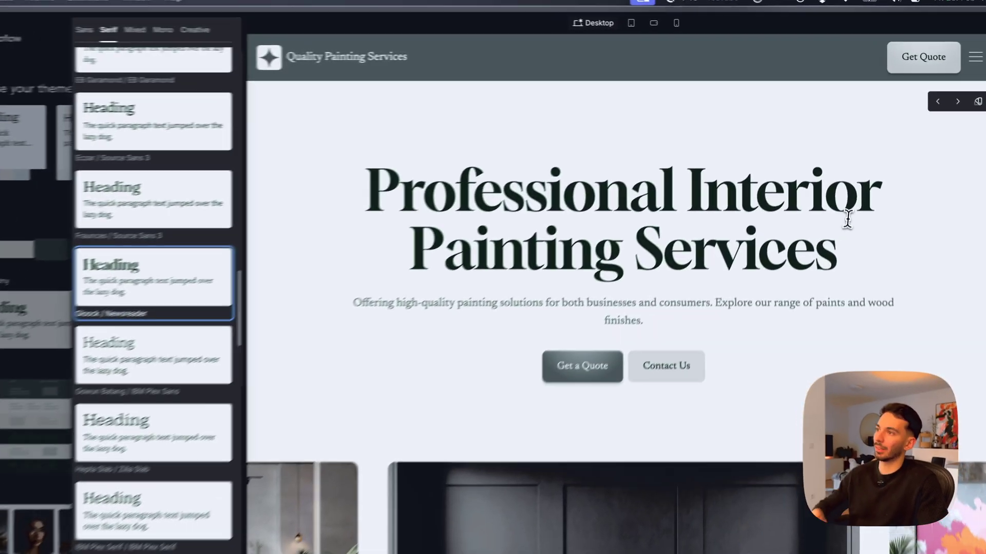
pyautogui.click(196, 216)
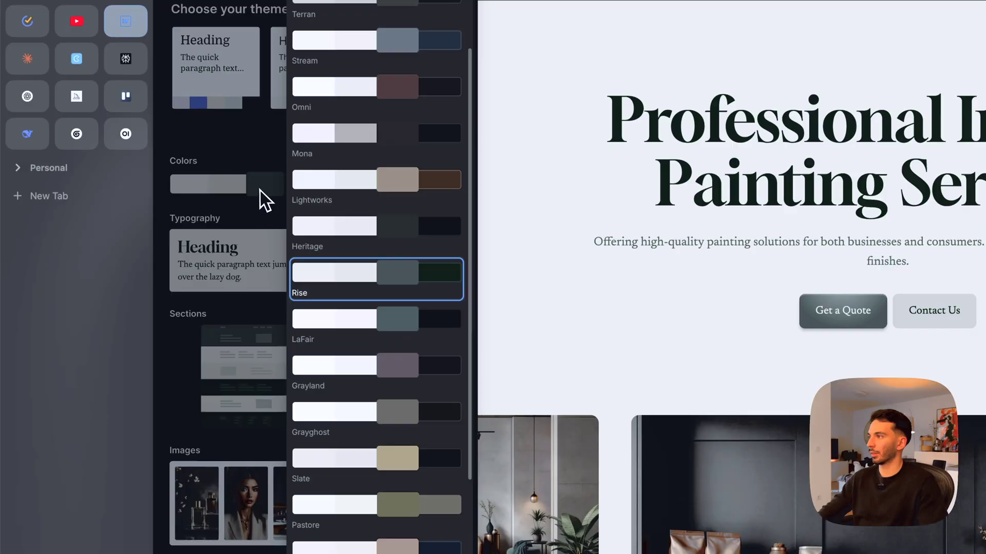
pyautogui.scroll(3, 348, 199)
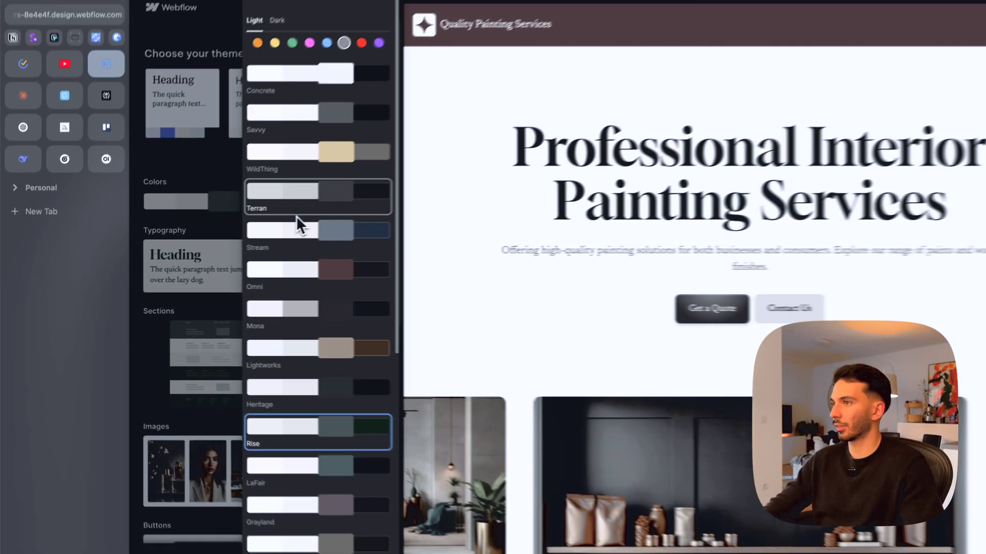
pyautogui.scroll(-5, 296, 216)
pyautogui.scroll(-4, 280, 396)
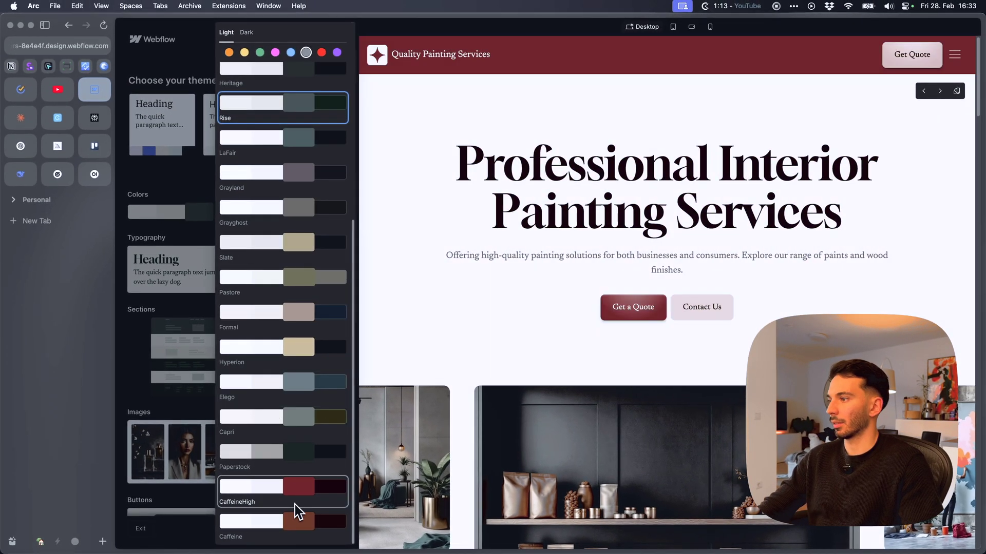
pyautogui.scroll(3, 294, 462)
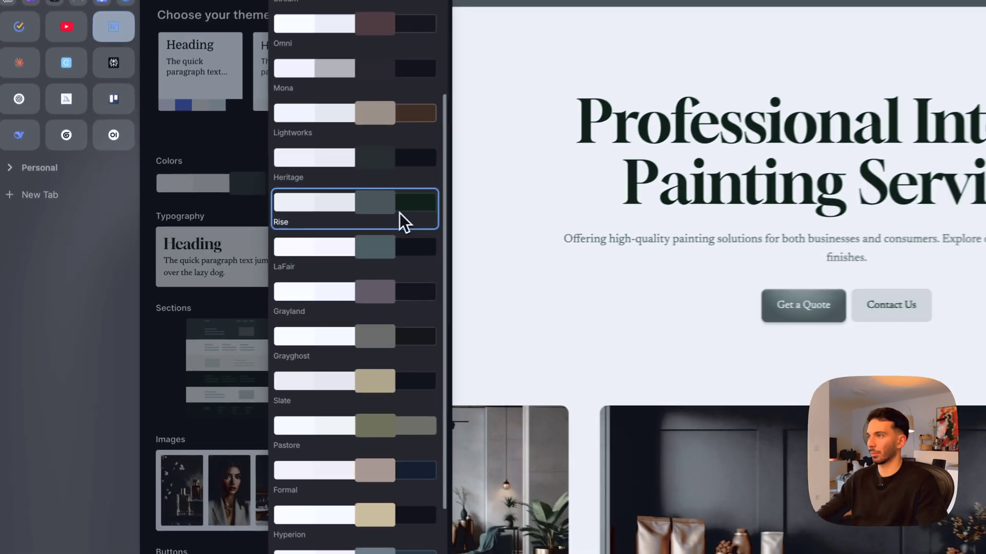
pyautogui.click(320, 231)
pyautogui.scroll(-5, 378, 247)
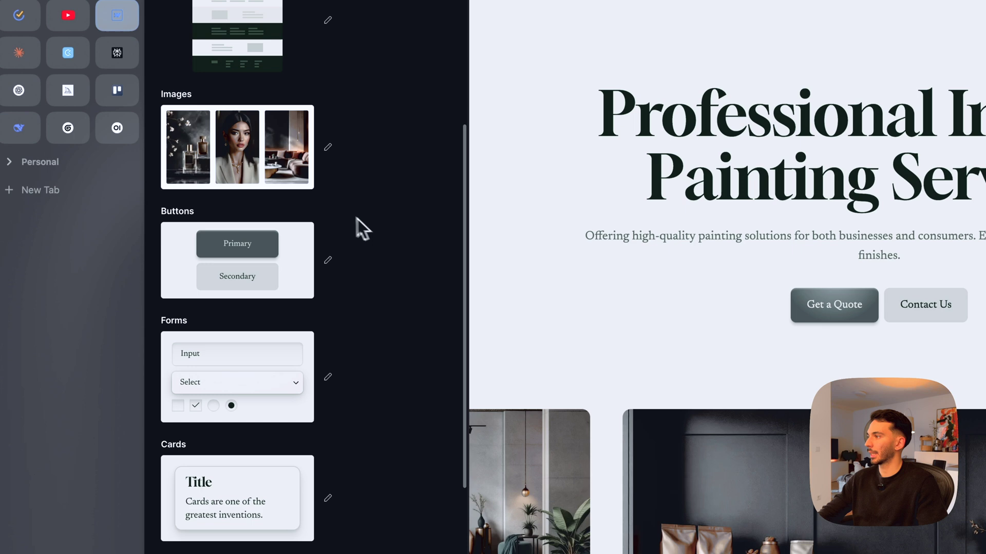
# Apply the Linear gradient style to the theme's buttons and form inputs
pyautogui.click(327, 263)
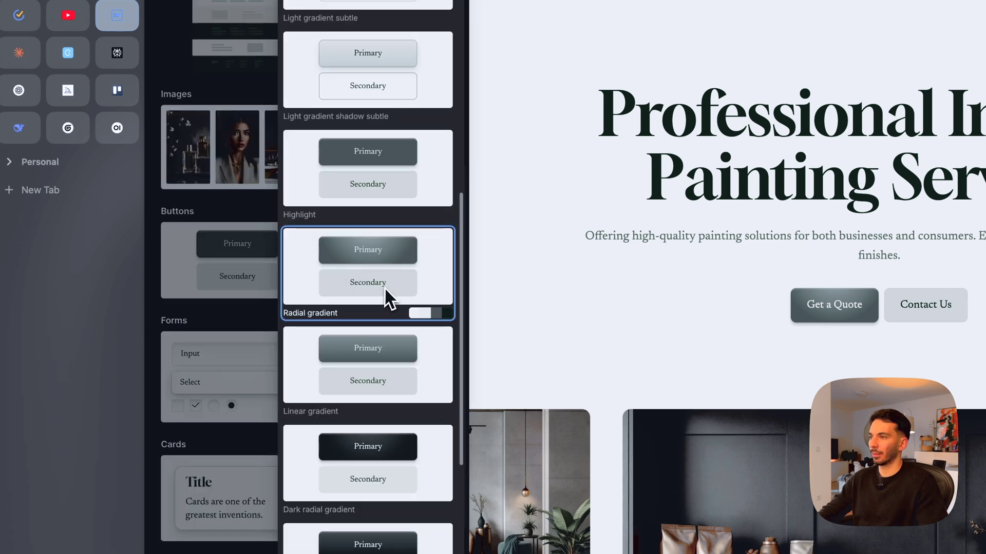
pyautogui.scroll(3, 389, 293)
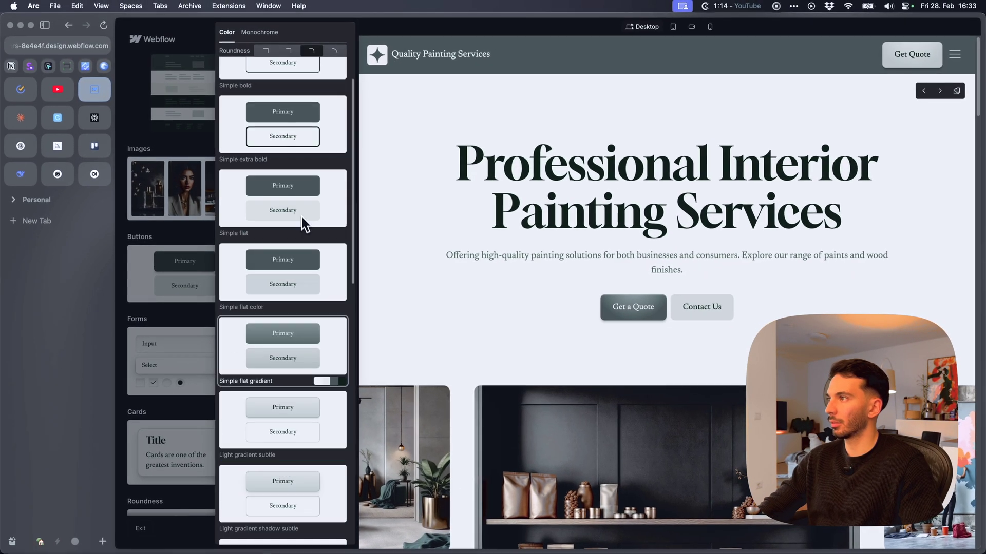
pyautogui.scroll(5, 304, 235)
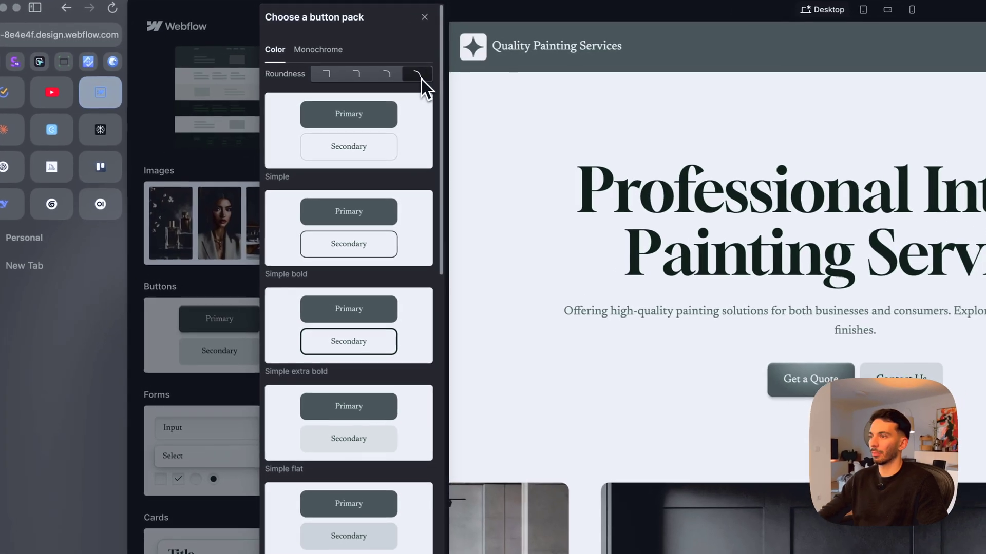
pyautogui.click(333, 76)
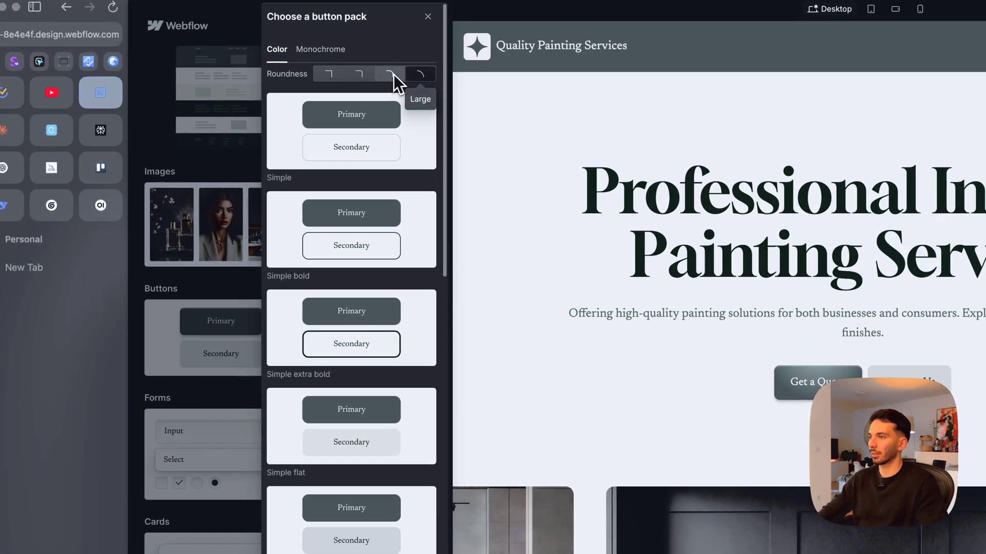
pyautogui.scroll(-1, 369, 112)
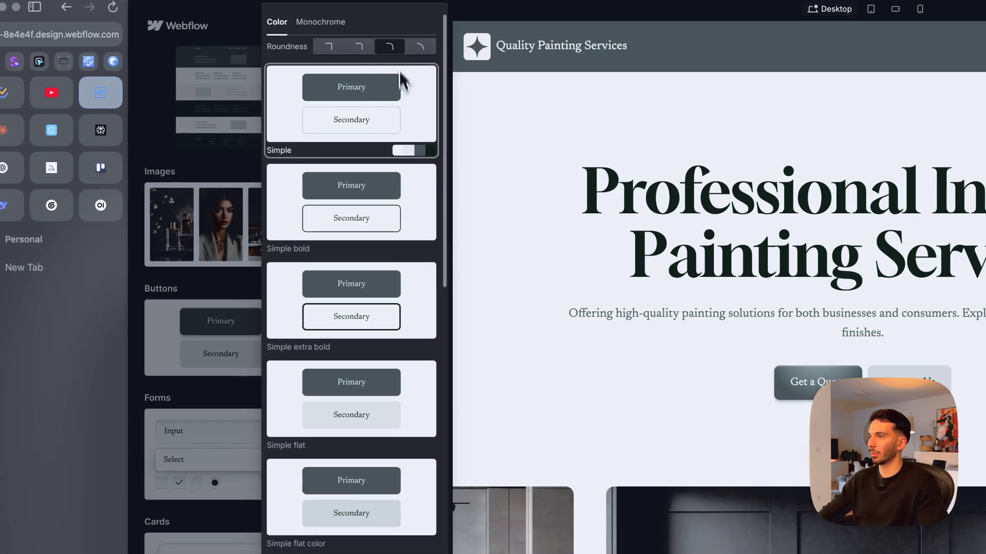
pyautogui.scroll(-5, 401, 231)
pyautogui.scroll(-3, 400, 332)
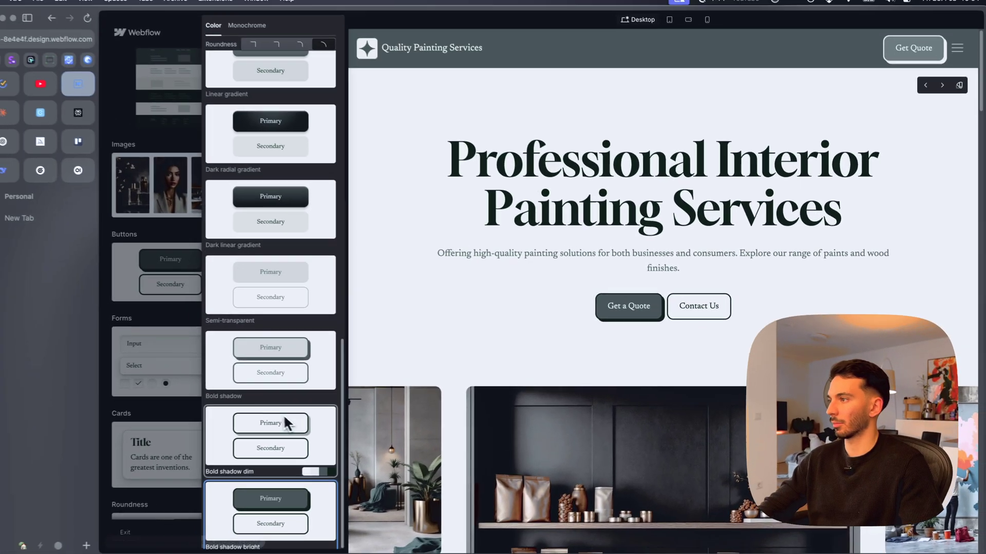
pyautogui.scroll(2, 300, 359)
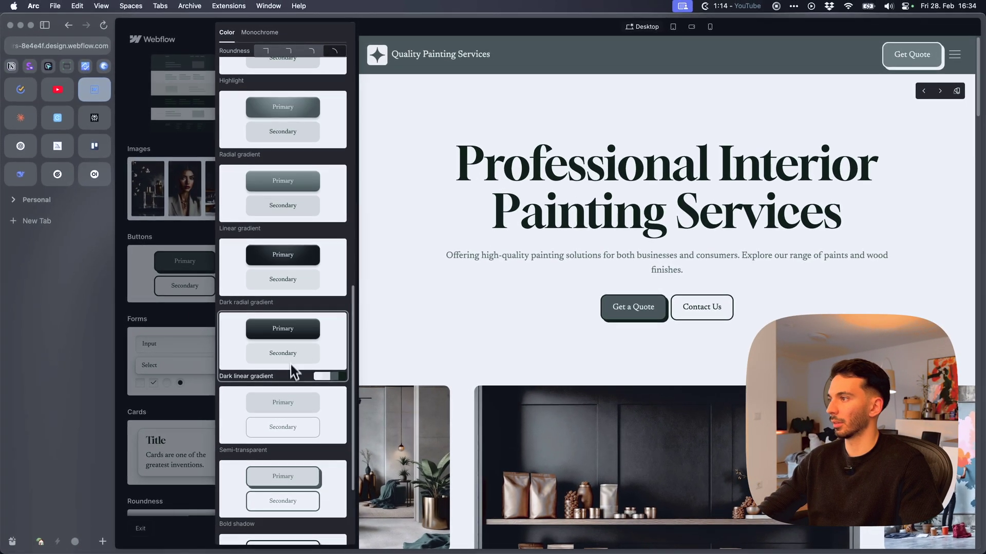
pyautogui.scroll(1, 290, 364)
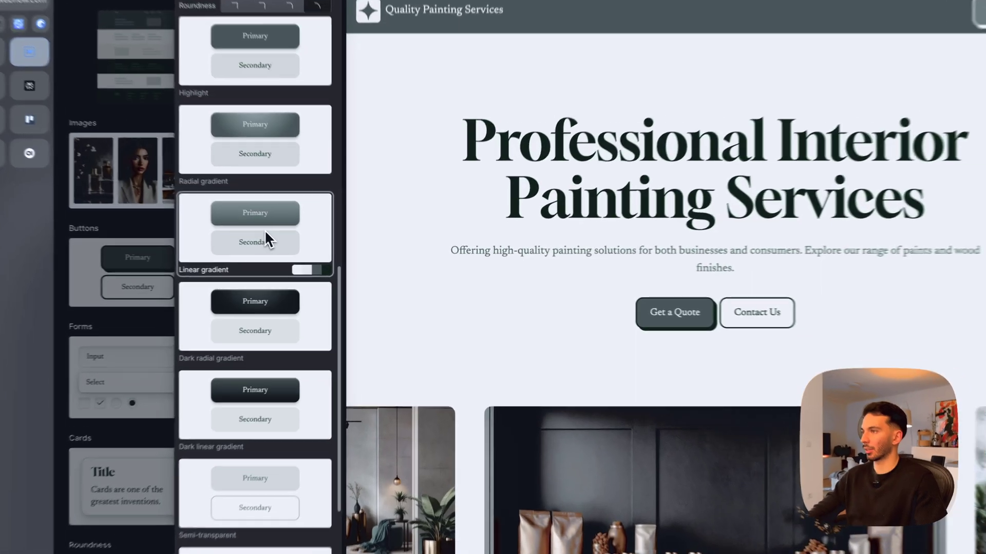
pyautogui.click(293, 234)
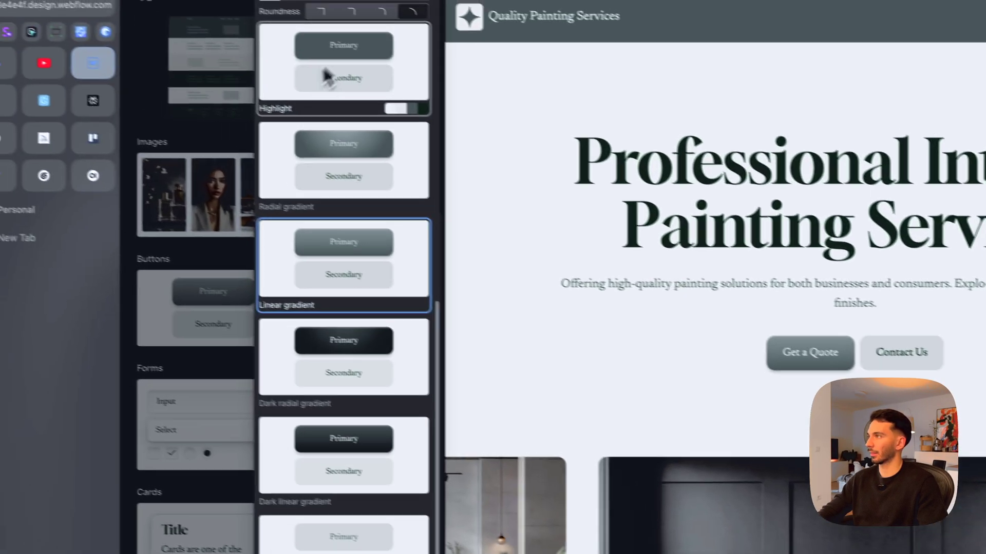
pyautogui.press('Escape')
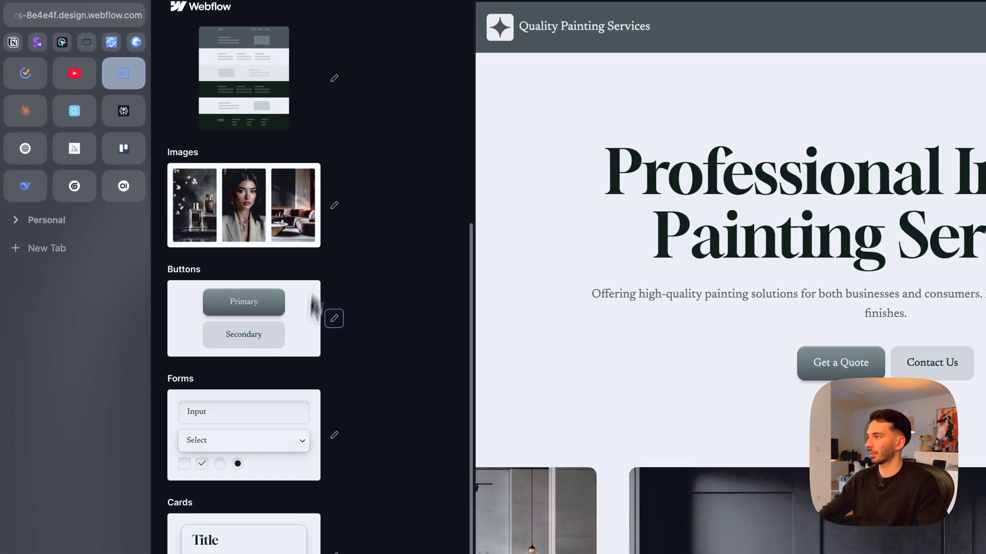
pyautogui.click(291, 404)
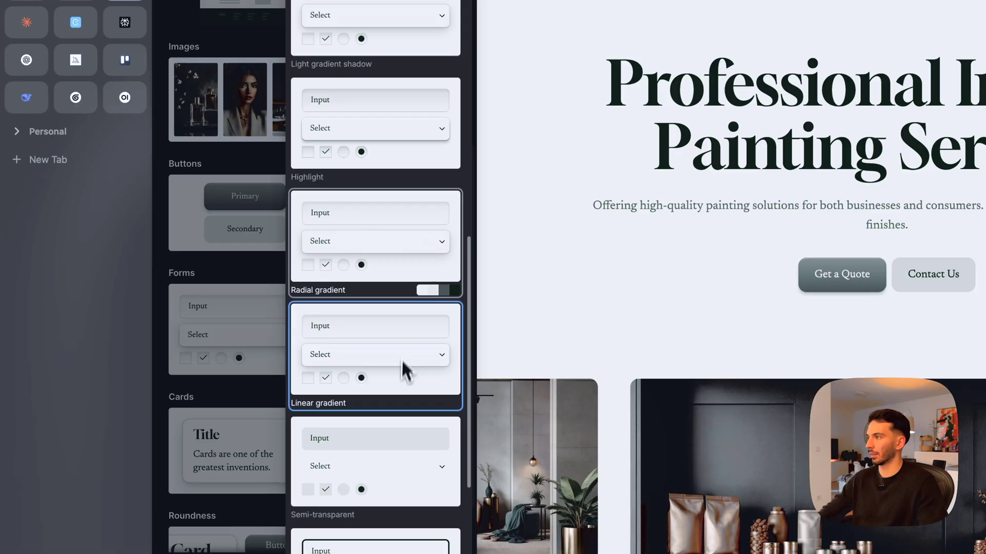
pyautogui.scroll(-3, 401, 261)
pyautogui.scroll(-10, 616, 300)
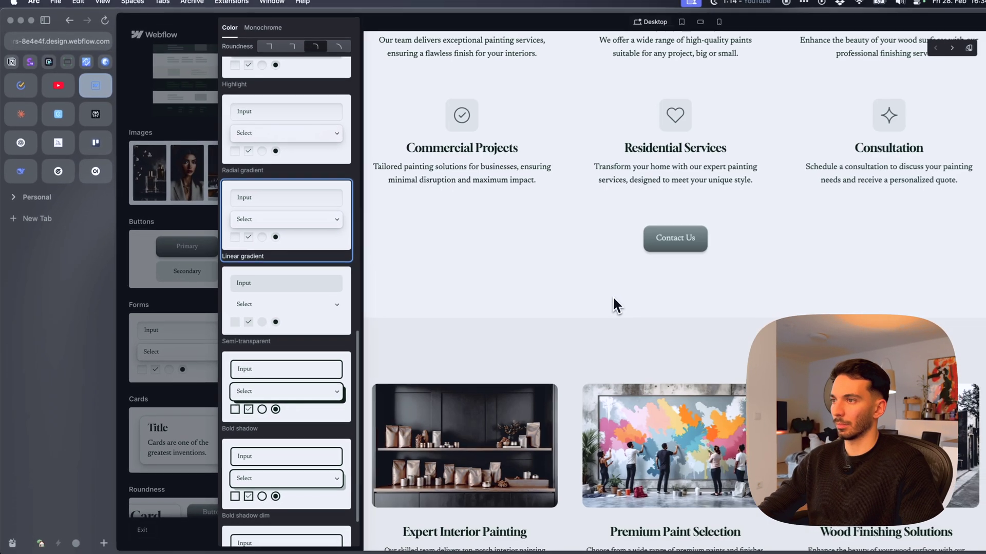
pyautogui.scroll(10, 693, 245)
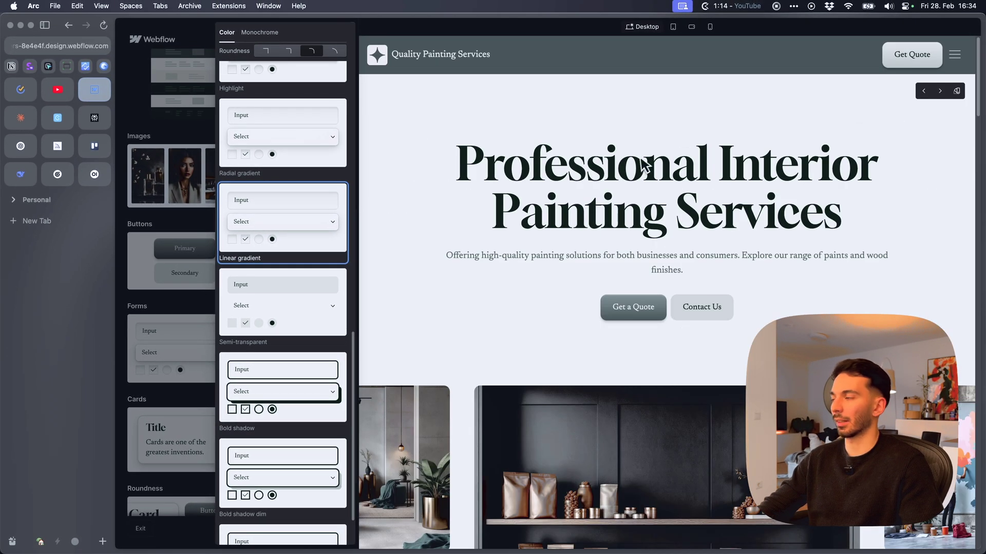
# Set theme cards to Small shadow w/ gradient under Bright, after comparing Thick shadow
pyautogui.click(264, 244)
pyautogui.click(253, 370)
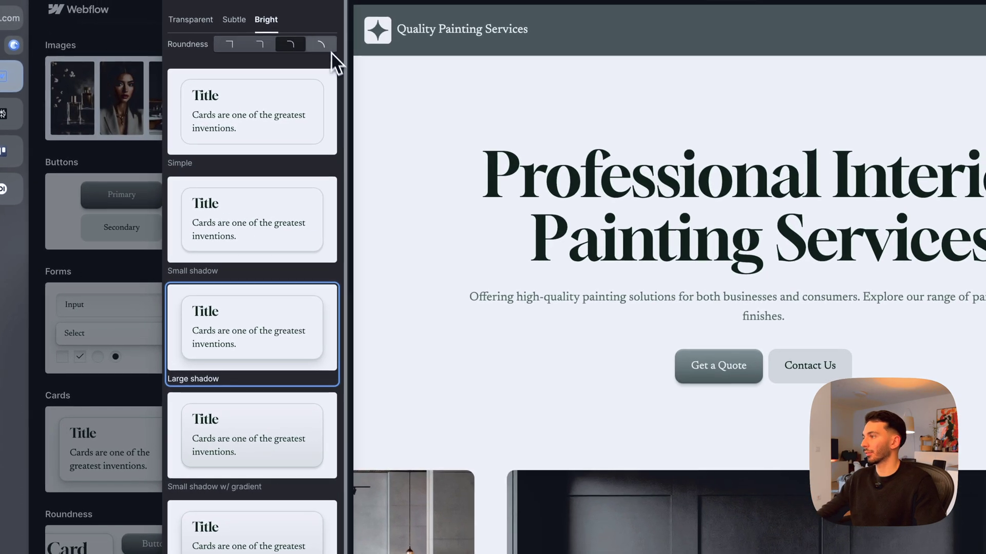
pyautogui.scroll(-1, 302, 283)
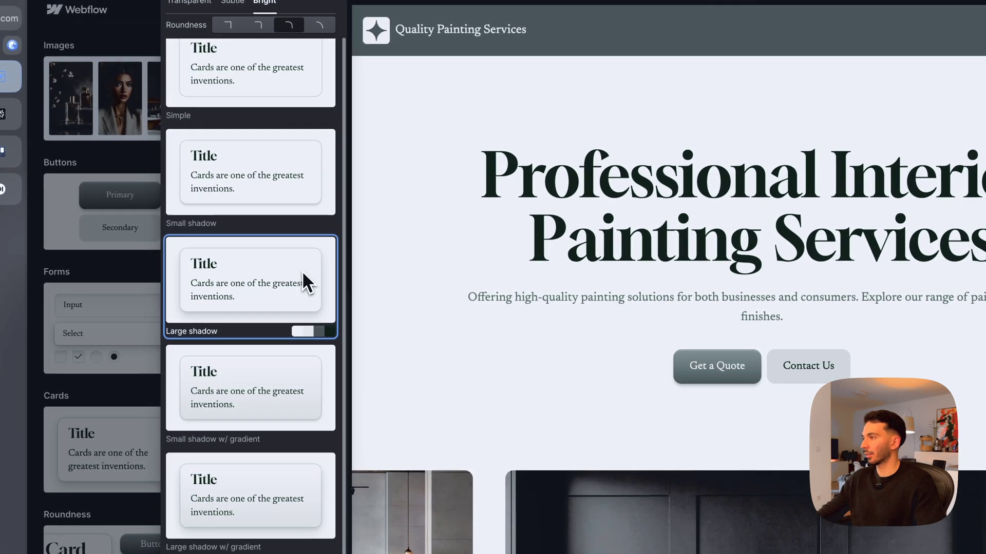
pyautogui.click(242, 389)
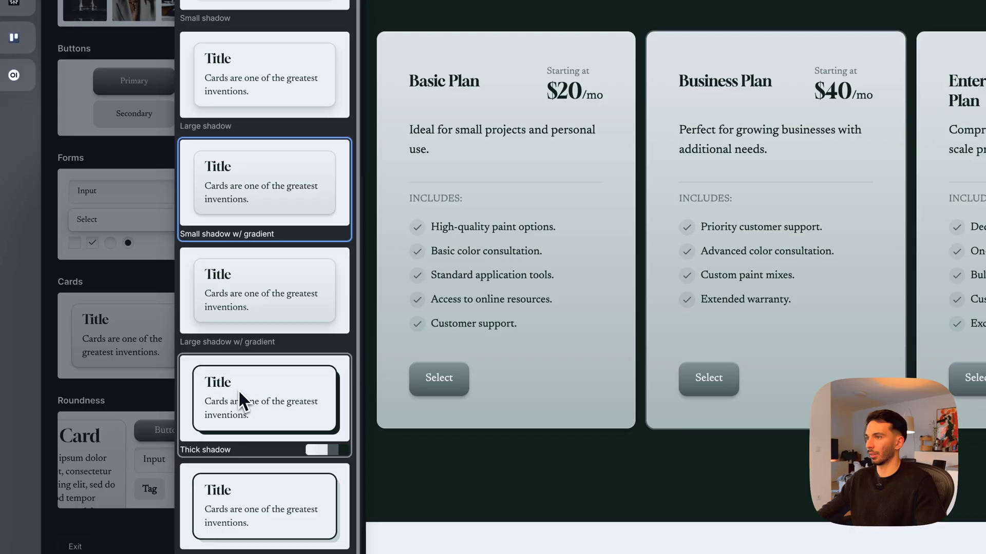
pyautogui.click(240, 392)
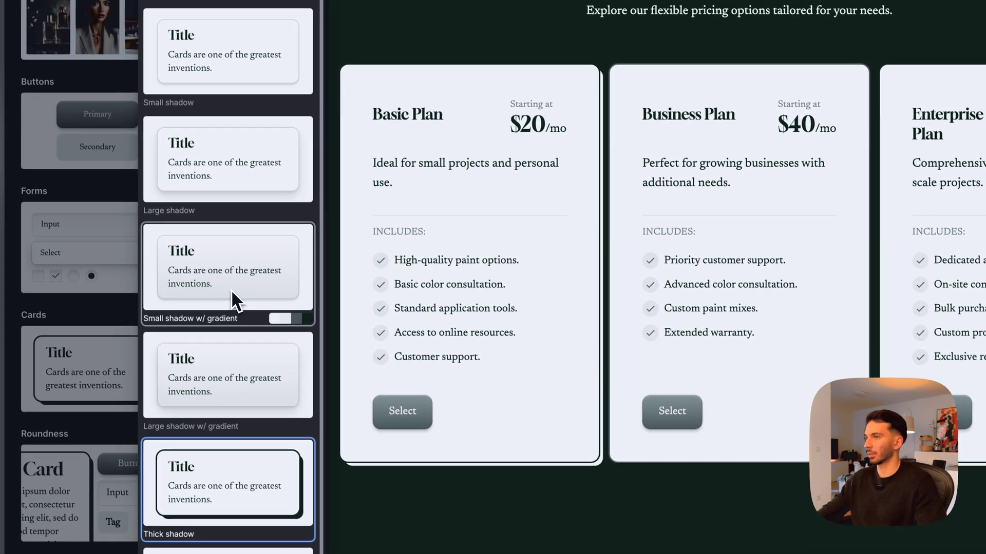
pyautogui.click(232, 289)
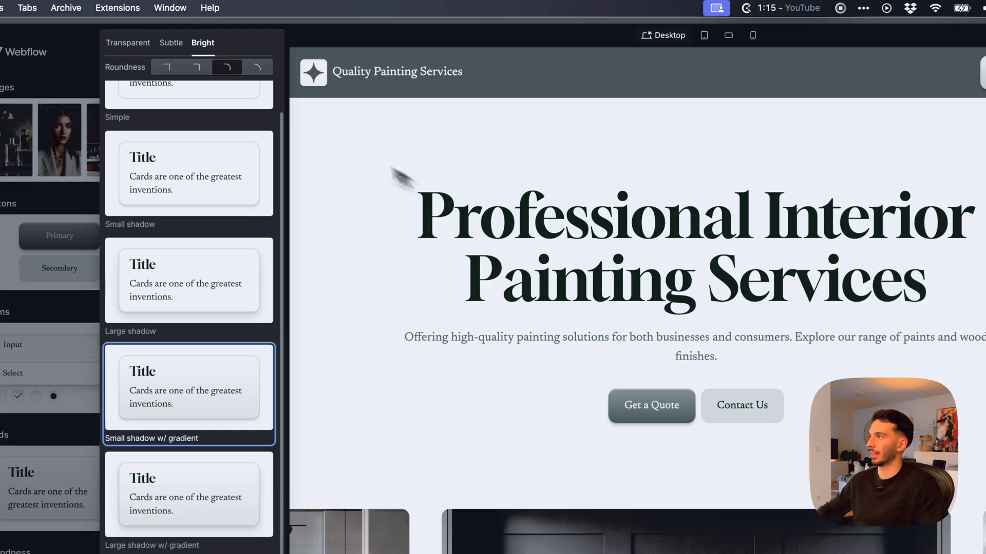
pyautogui.click(294, 26)
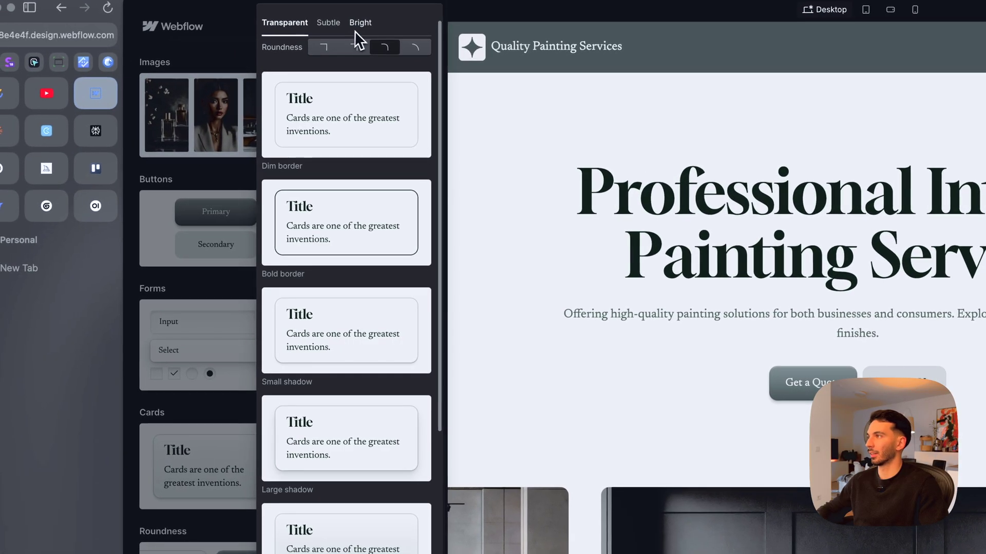
# Compare Extra Large and None roundness, then settle on the Medium roundness pack
pyautogui.click(336, 505)
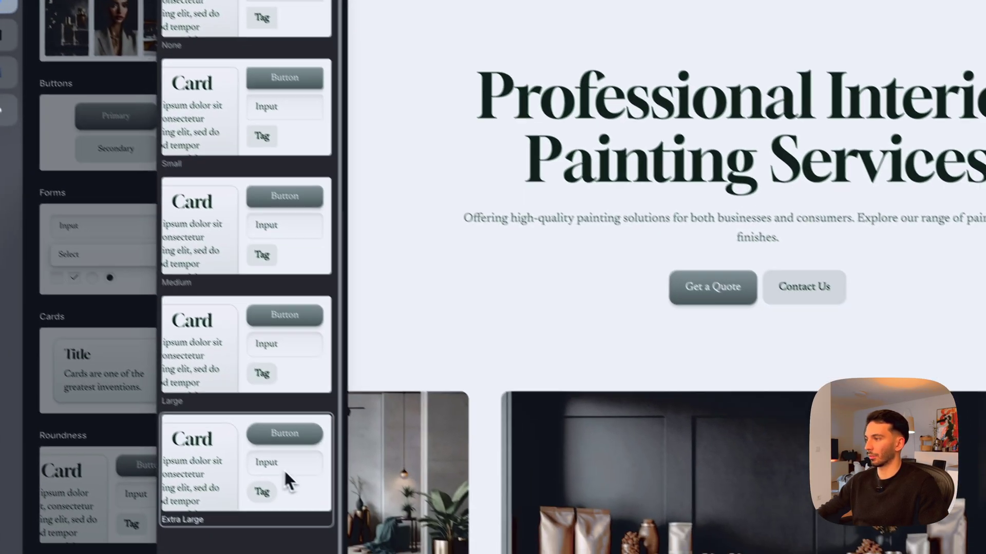
pyautogui.click(414, 487)
pyautogui.scroll(-5, 708, 226)
pyautogui.scroll(-5, 714, 225)
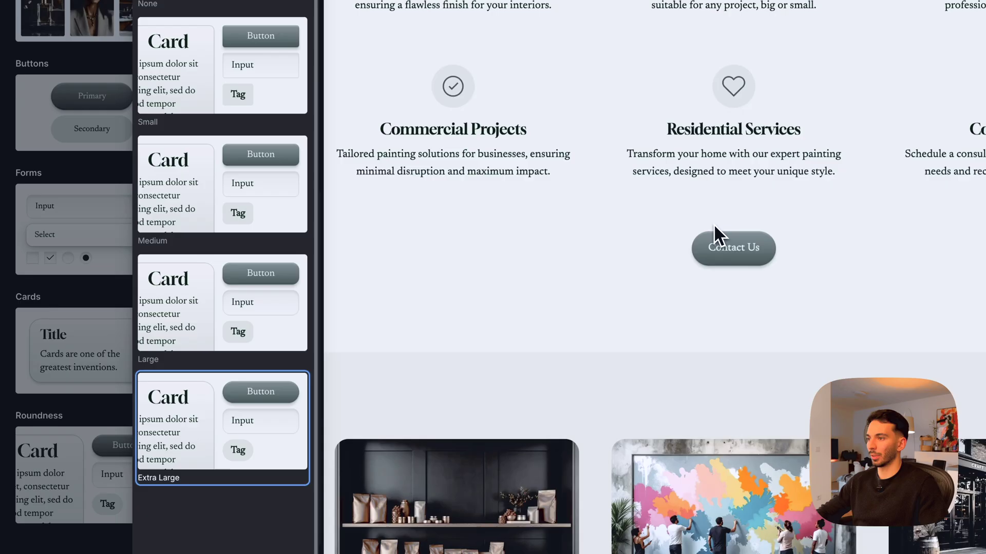
pyautogui.scroll(-3, 684, 248)
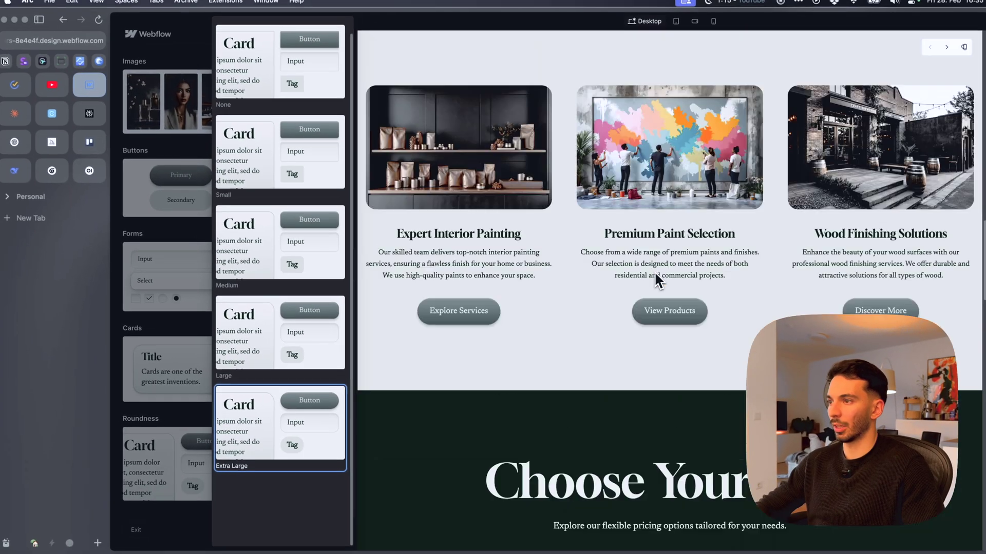
pyautogui.scroll(2, 653, 273)
pyautogui.scroll(-5, 653, 273)
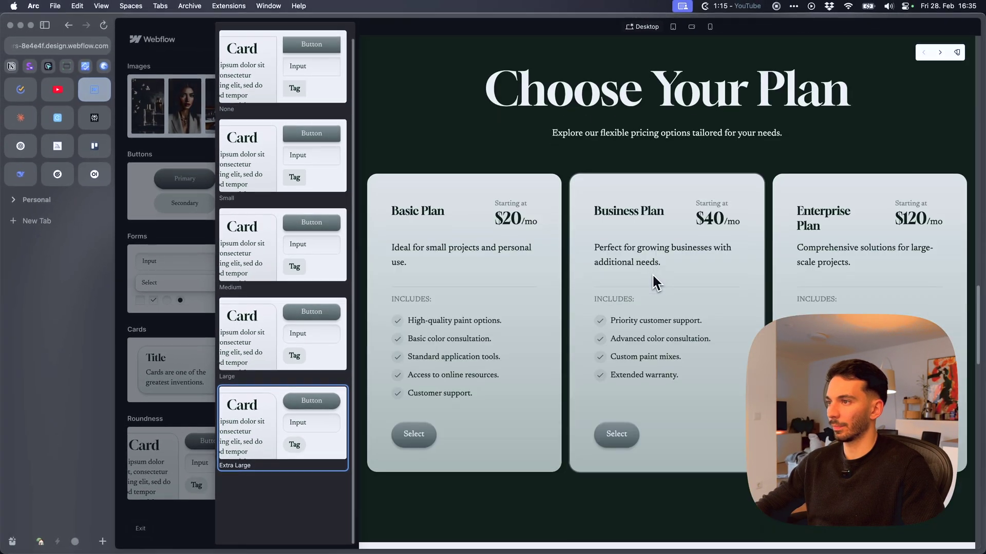
pyautogui.click(297, 89)
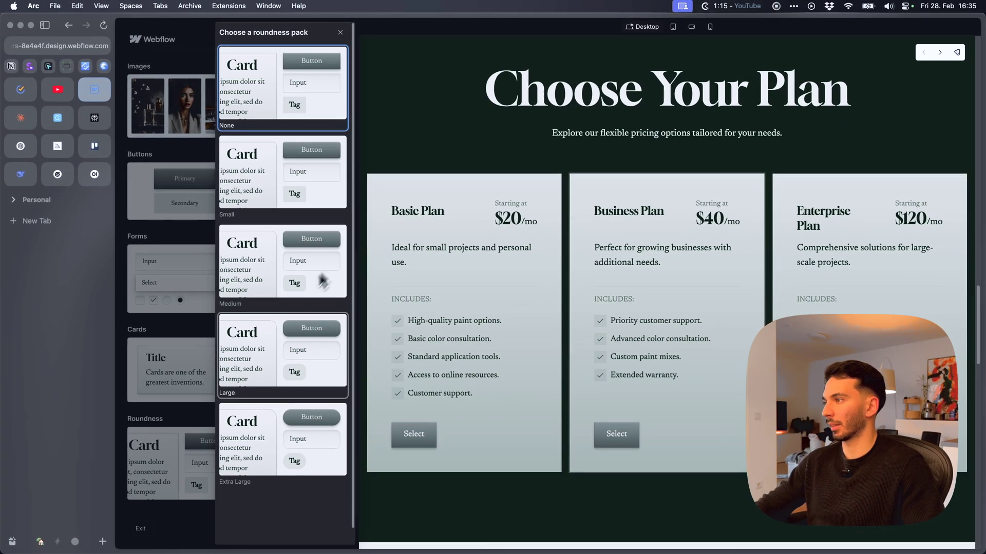
pyautogui.click(316, 277)
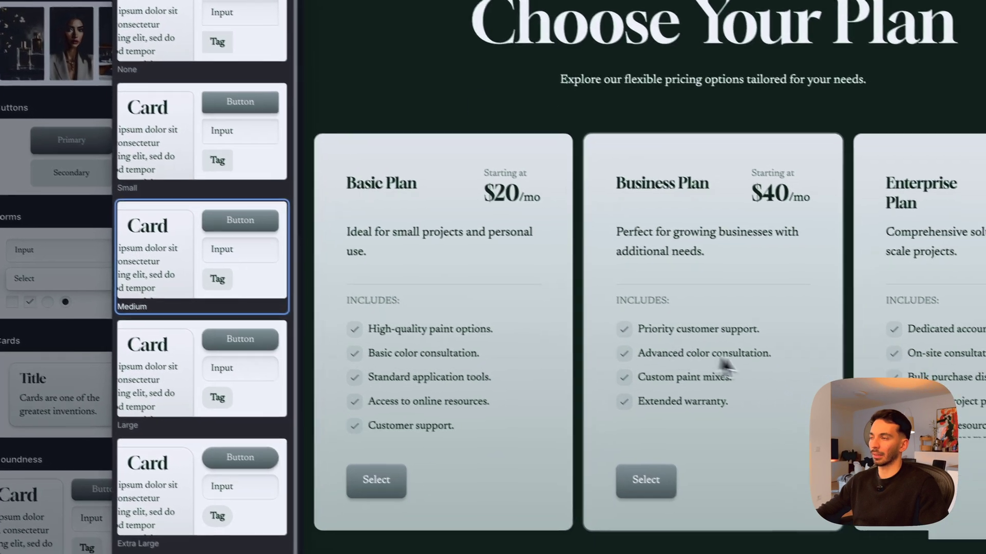
pyautogui.scroll(5, 724, 369)
pyautogui.scroll(5, 769, 367)
pyautogui.scroll(5, 769, 367)
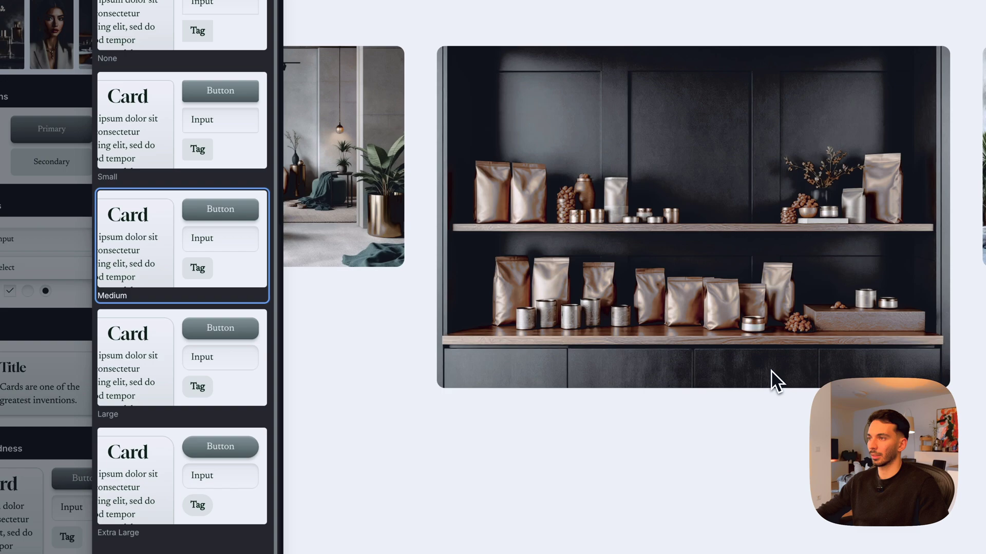
pyautogui.scroll(5, 689, 496)
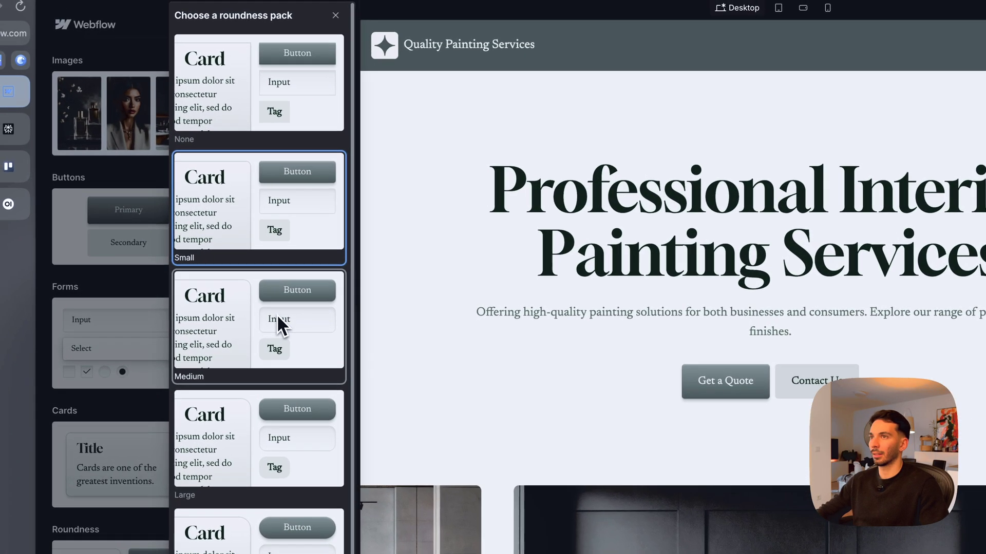
pyautogui.click(276, 315)
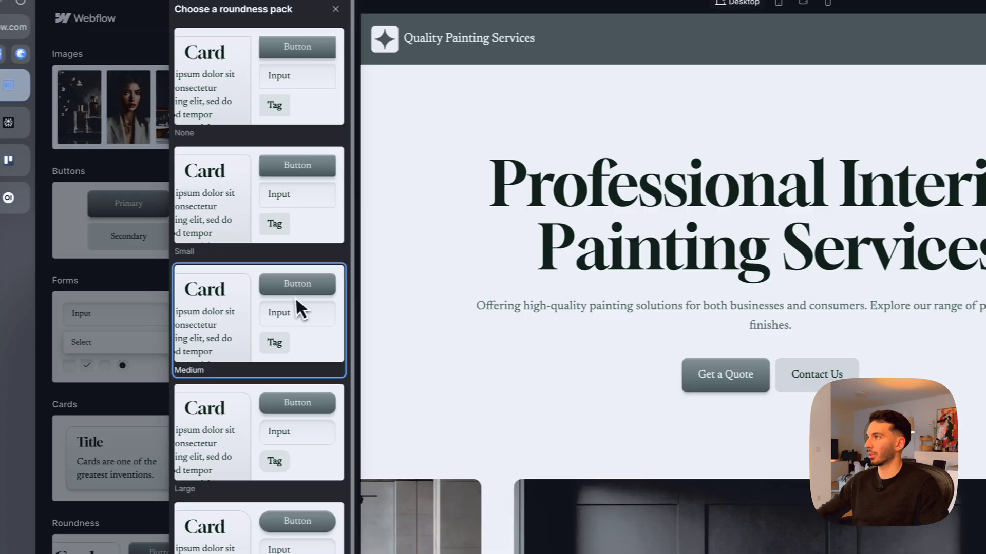
pyautogui.click(158, 306)
pyautogui.scroll(5, 304, 231)
pyautogui.scroll(2, 316, 279)
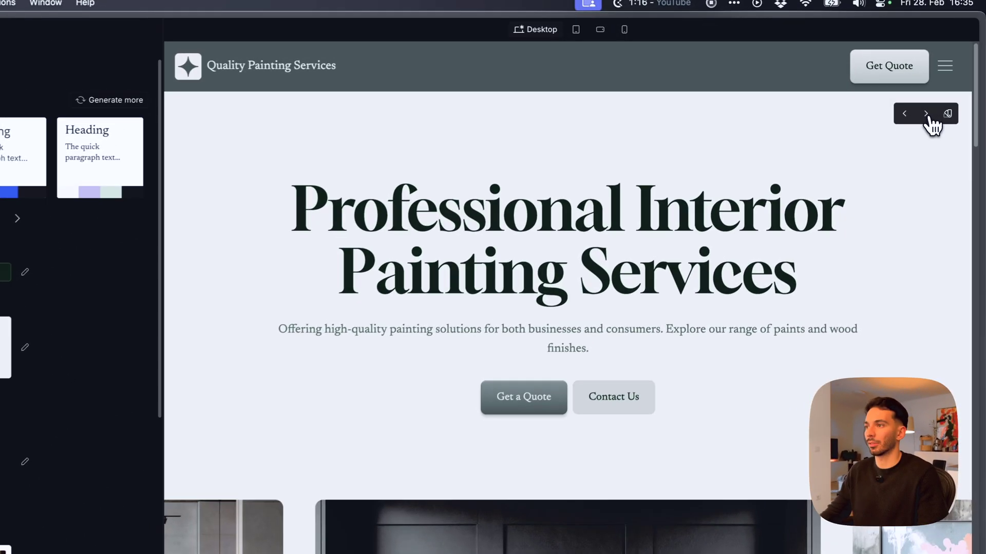
# Cycle homepage layouts to one with stacked images left and the heading right
pyautogui.click(942, 93)
pyautogui.scroll(-3, 919, 206)
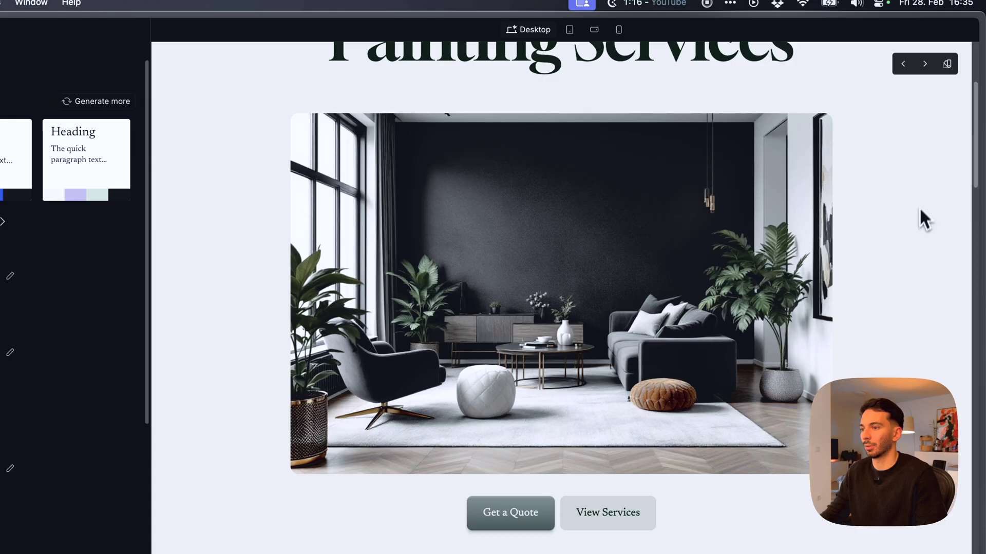
pyautogui.scroll(3, 917, 217)
pyautogui.click(925, 116)
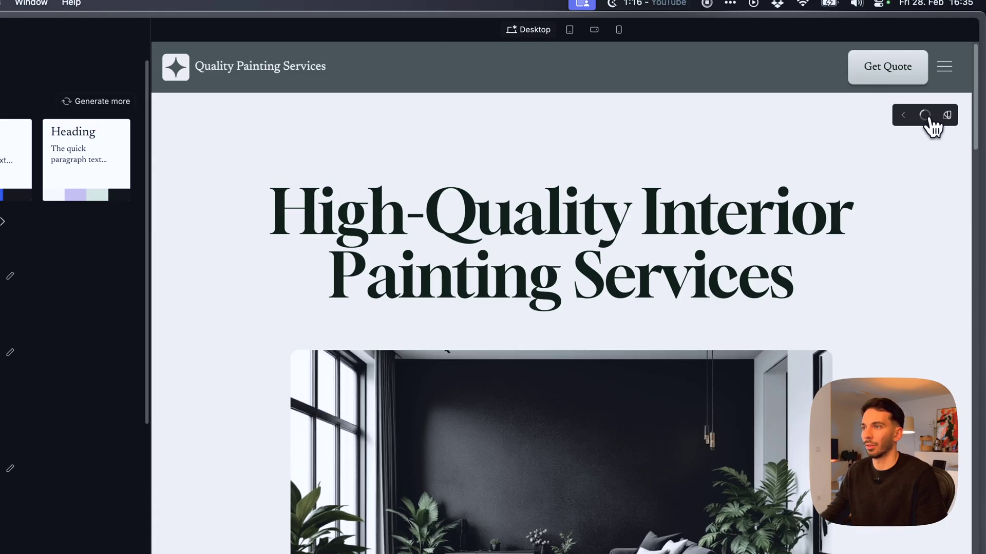
pyautogui.scroll(-5, 916, 231)
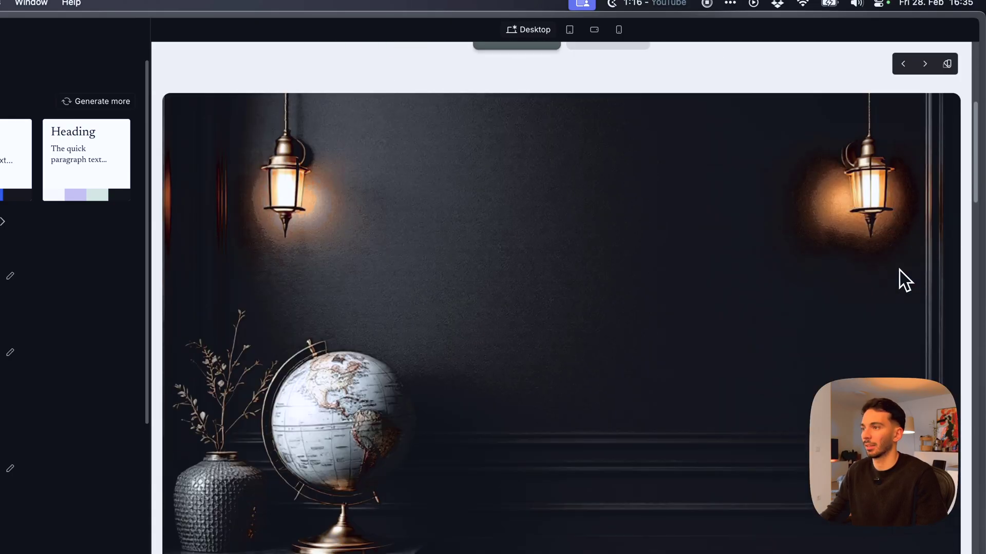
pyautogui.scroll(5, 903, 280)
pyautogui.click(926, 115)
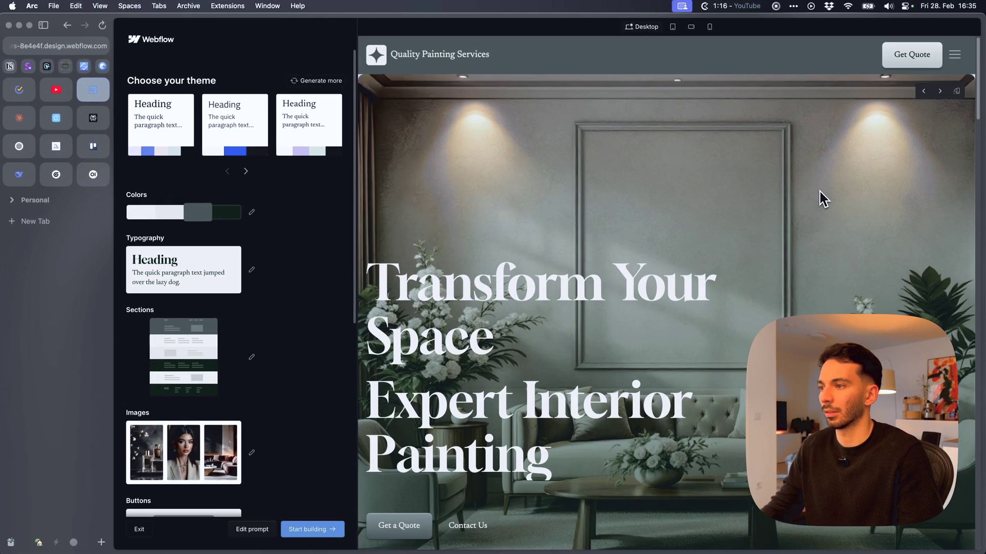
pyautogui.scroll(-3, 824, 198)
pyautogui.scroll(3, 826, 197)
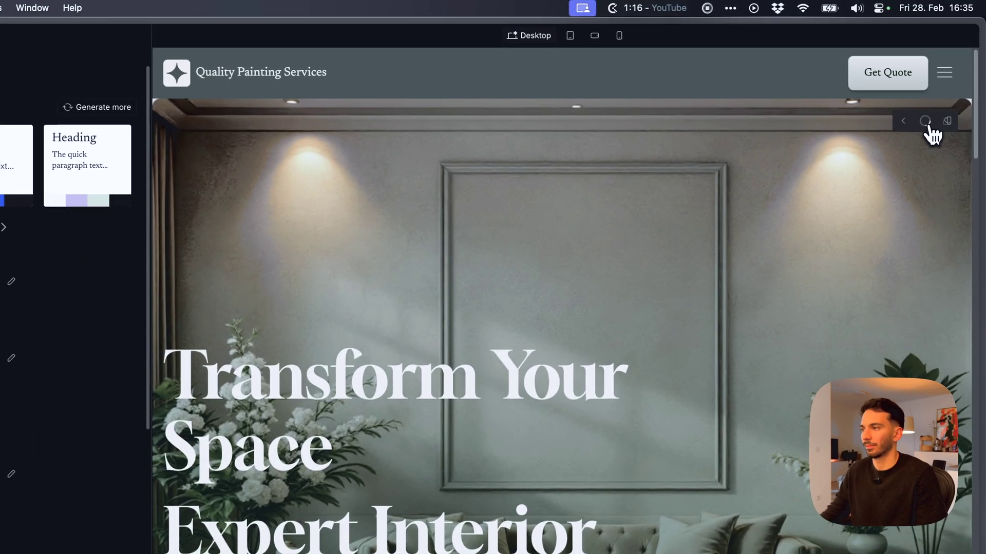
pyautogui.click(940, 90)
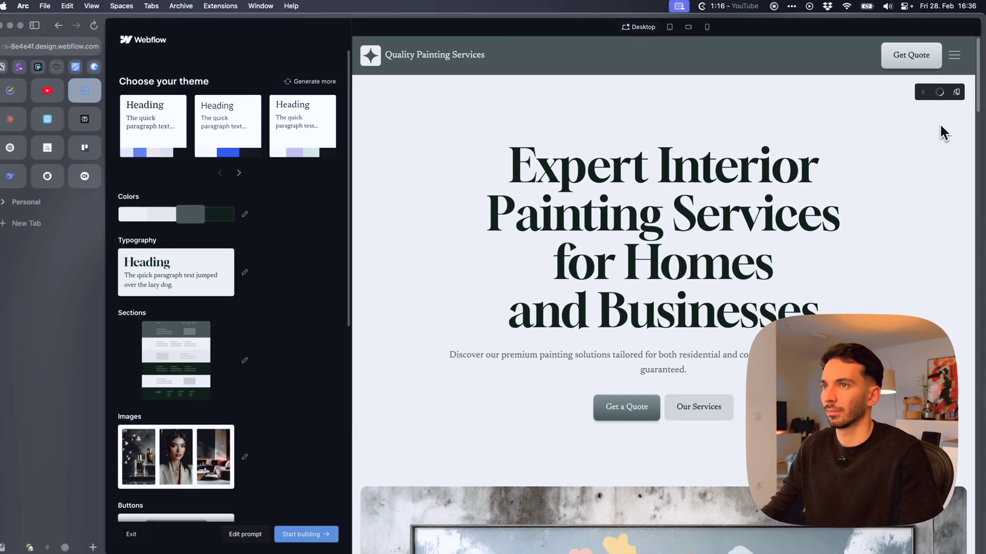
pyautogui.click(940, 92)
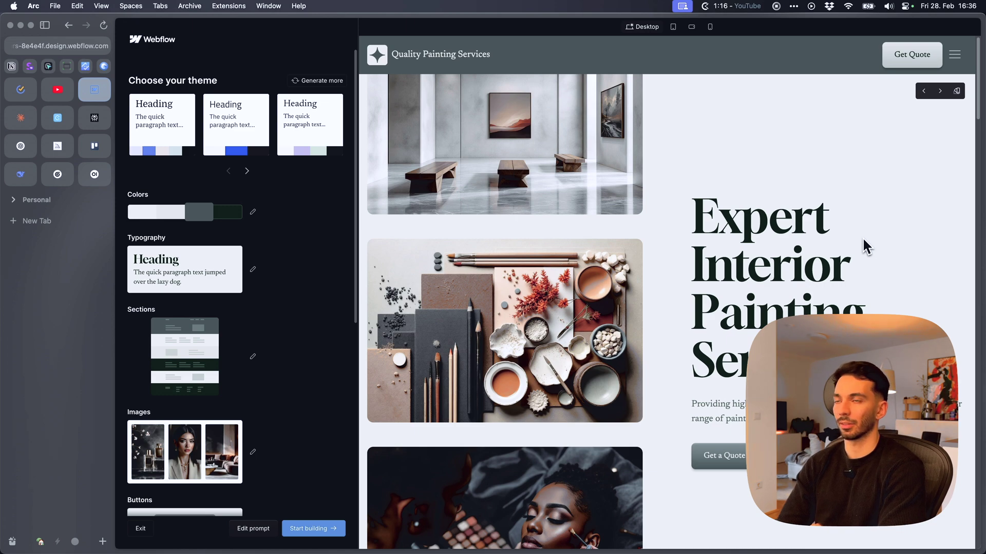
pyautogui.scroll(-5, 279, 392)
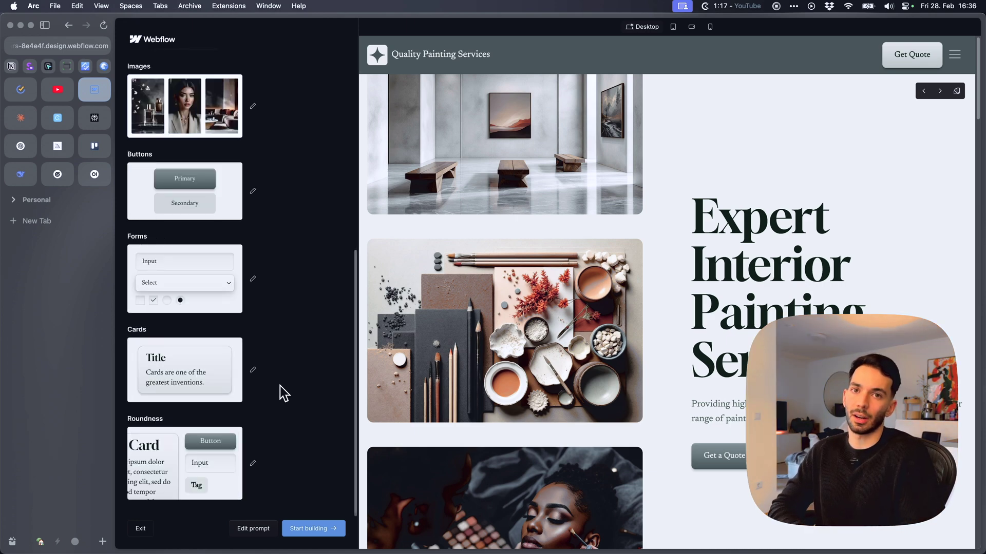
pyautogui.click(213, 447)
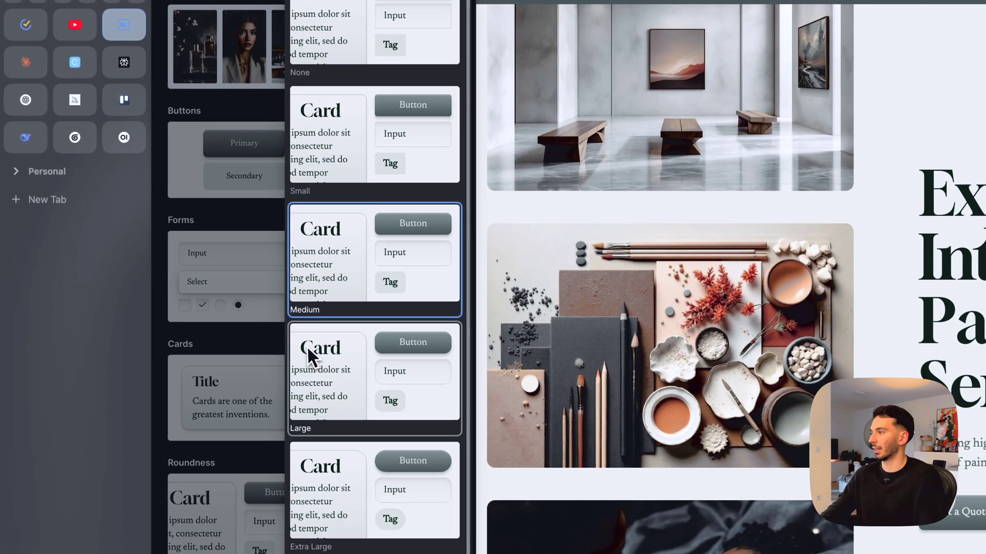
# Apply the Natural light image pack, then switch the site's image style to Earthy
pyautogui.click(306, 348)
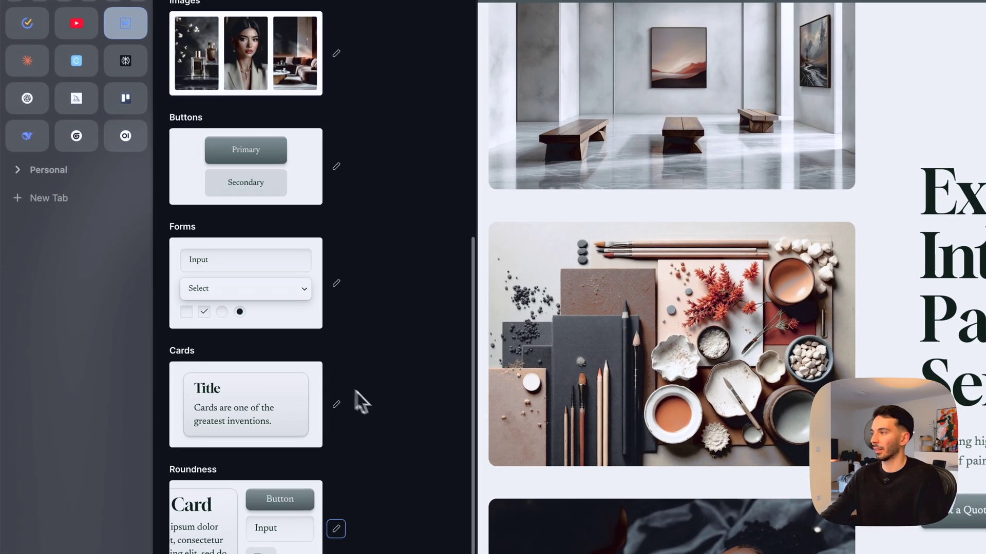
pyautogui.scroll(5, 332, 386)
pyautogui.click(333, 390)
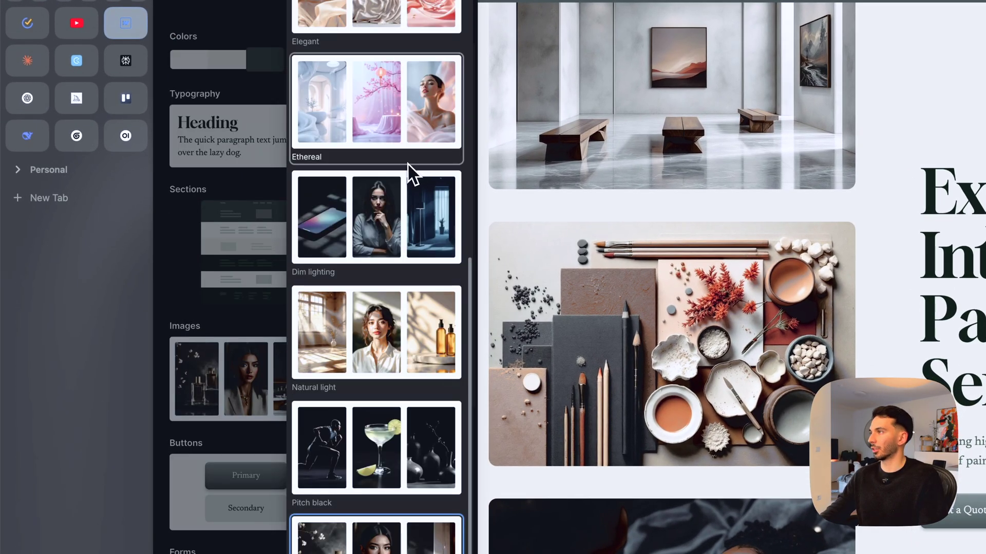
pyautogui.scroll(3, 400, 147)
pyautogui.scroll(-3, 391, 119)
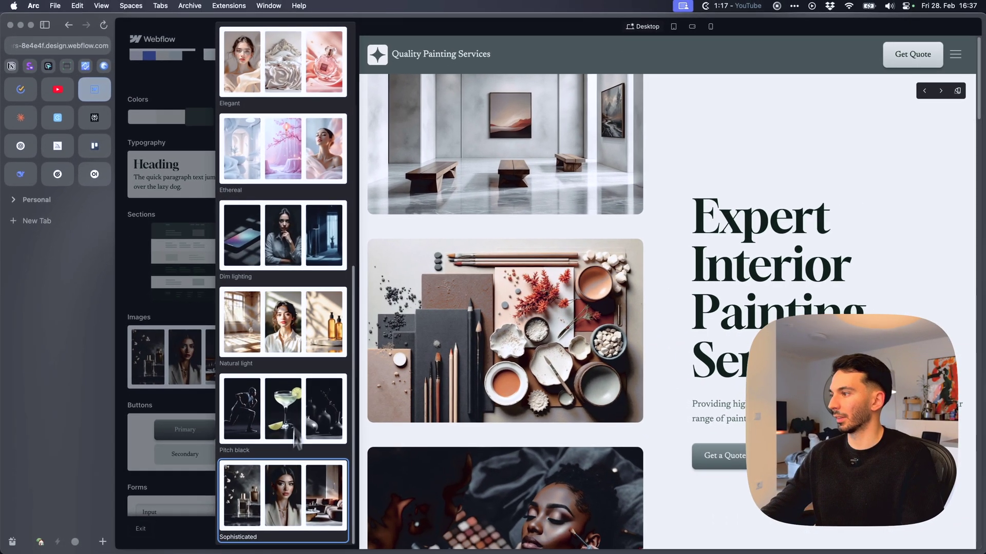
pyautogui.scroll(3, 292, 462)
pyautogui.scroll(3, 293, 478)
pyautogui.scroll(-5, 300, 431)
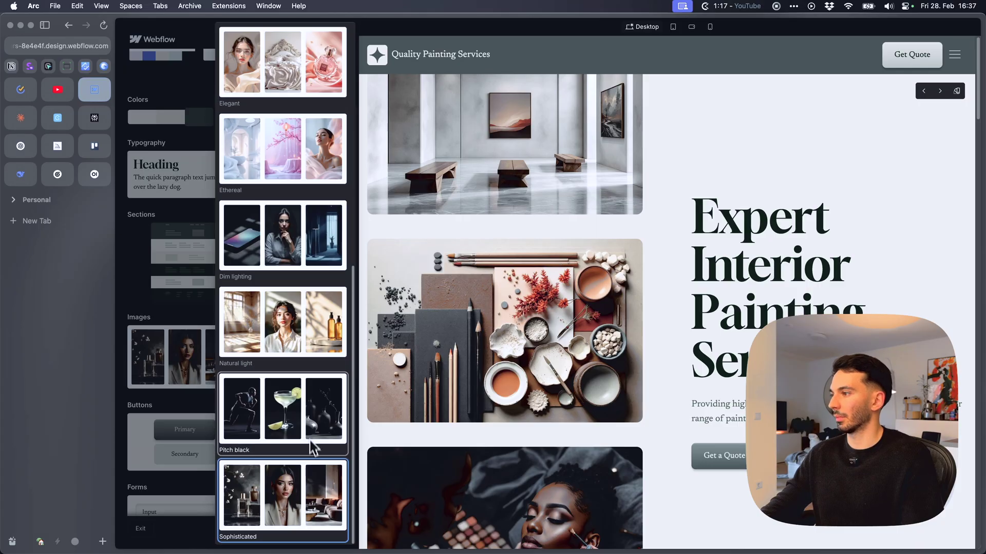
pyautogui.scroll(2, 313, 446)
pyautogui.scroll(3, 314, 453)
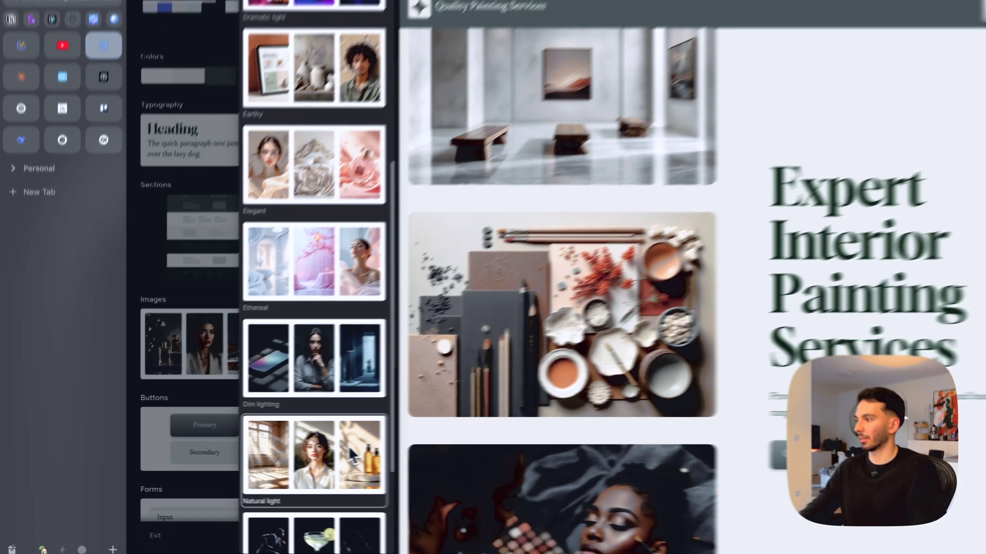
pyautogui.click(350, 455)
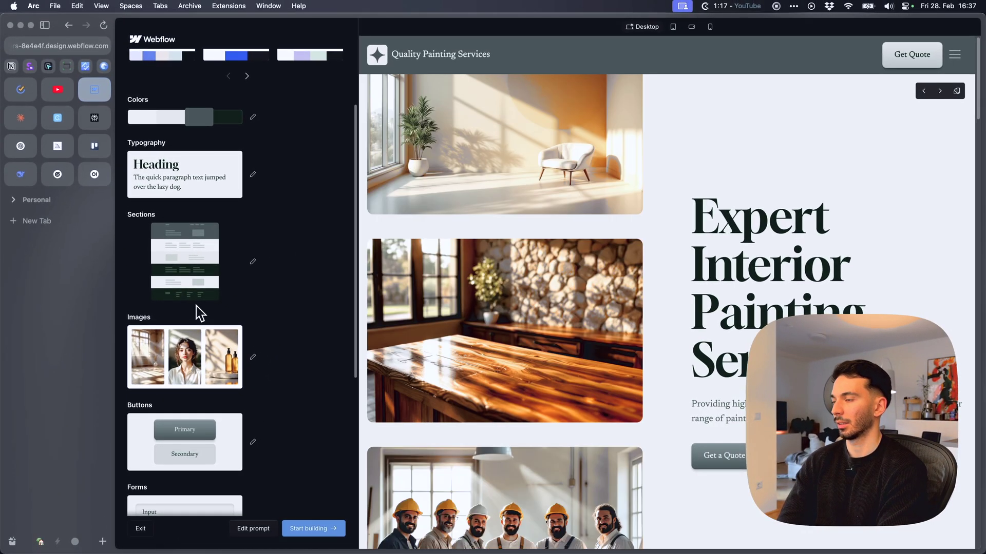
pyautogui.scroll(-3, 682, 334)
pyautogui.scroll(-5, 683, 334)
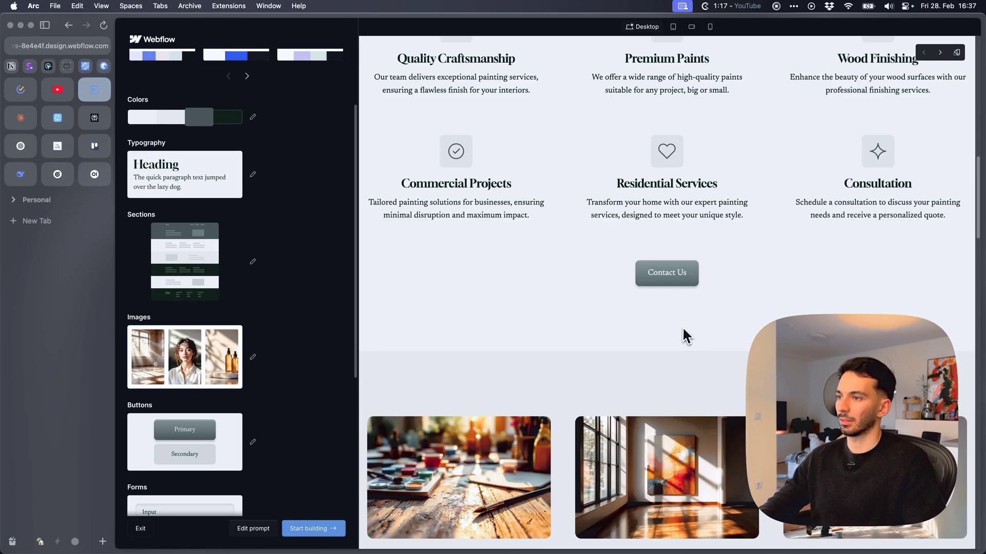
pyautogui.scroll(-3, 700, 334)
pyautogui.scroll(-3, 719, 340)
pyautogui.scroll(15, 721, 346)
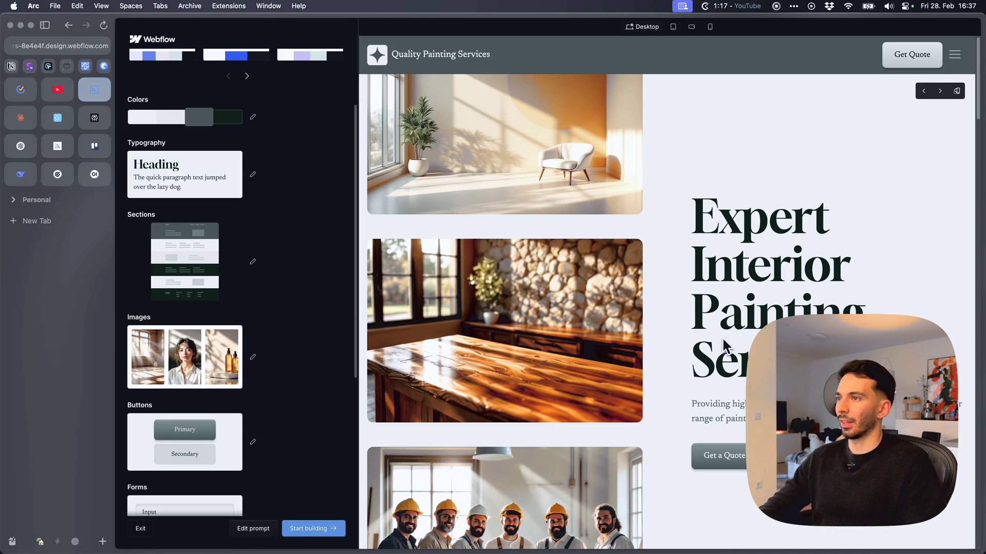
pyautogui.click(252, 357)
pyautogui.scroll(3, 378, 308)
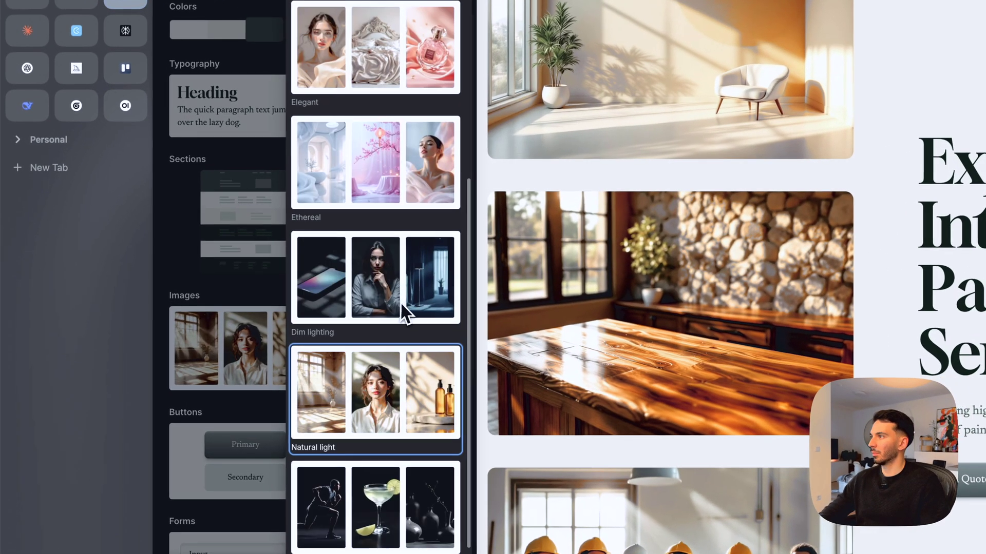
pyautogui.scroll(5, 378, 308)
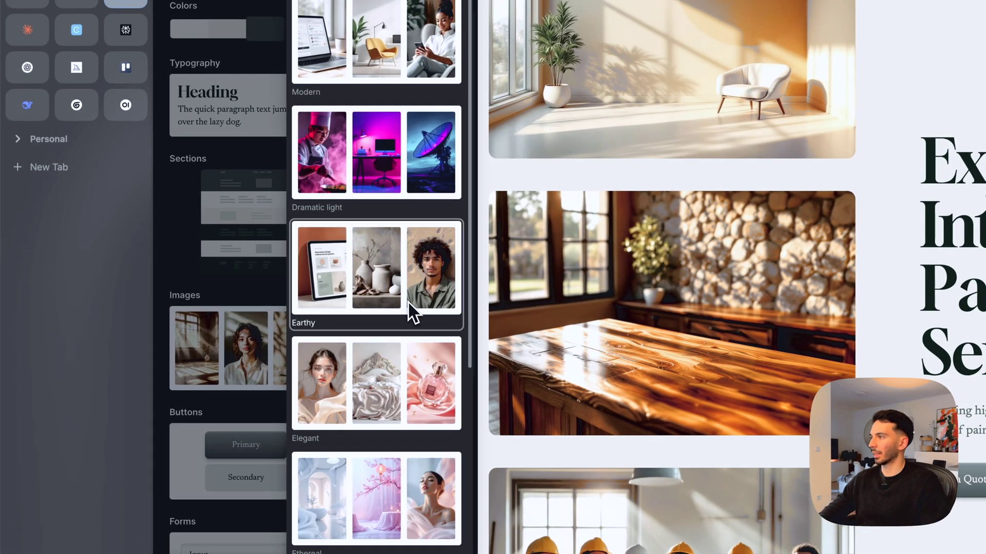
pyautogui.scroll(1, 407, 301)
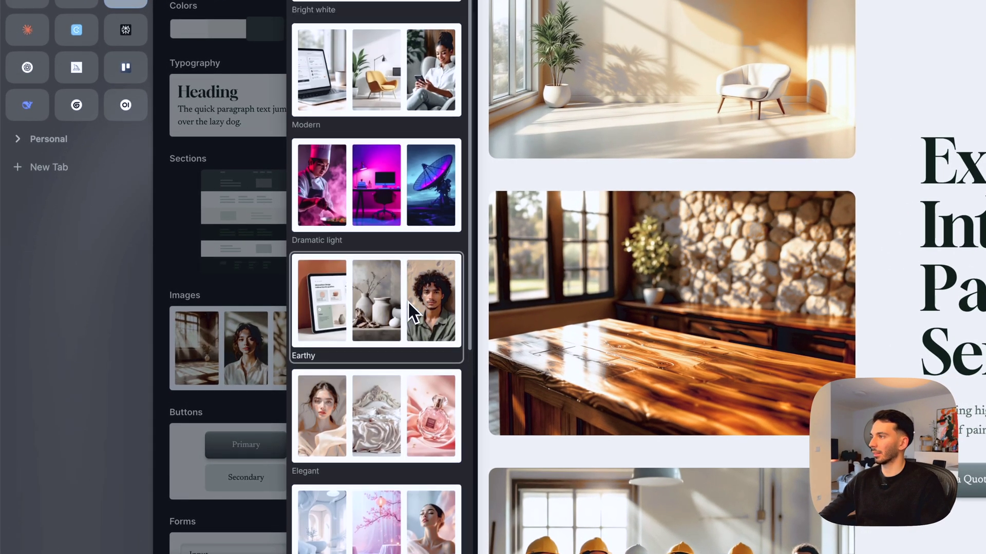
pyautogui.scroll(1, 407, 301)
pyautogui.scroll(2, 408, 301)
pyautogui.scroll(-2, 407, 302)
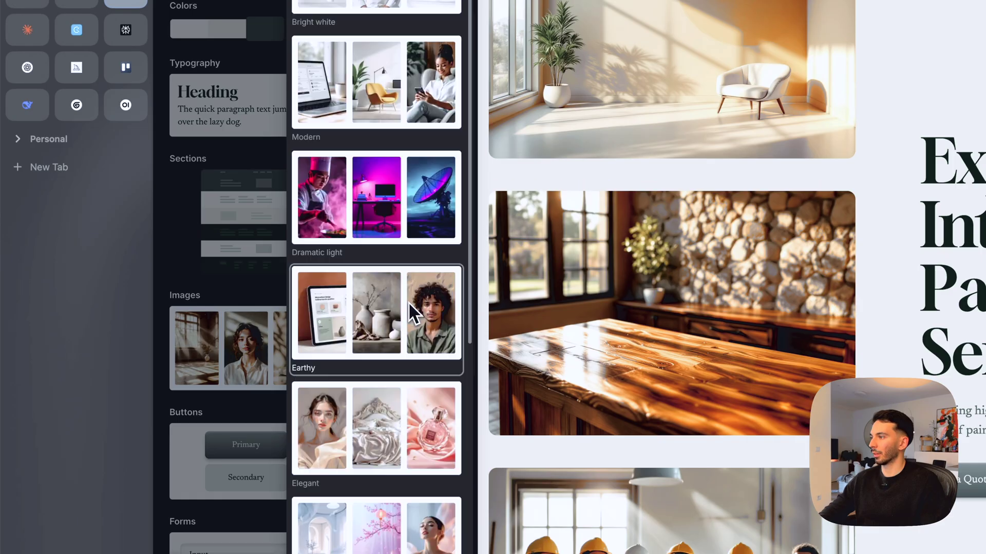
pyautogui.click(406, 339)
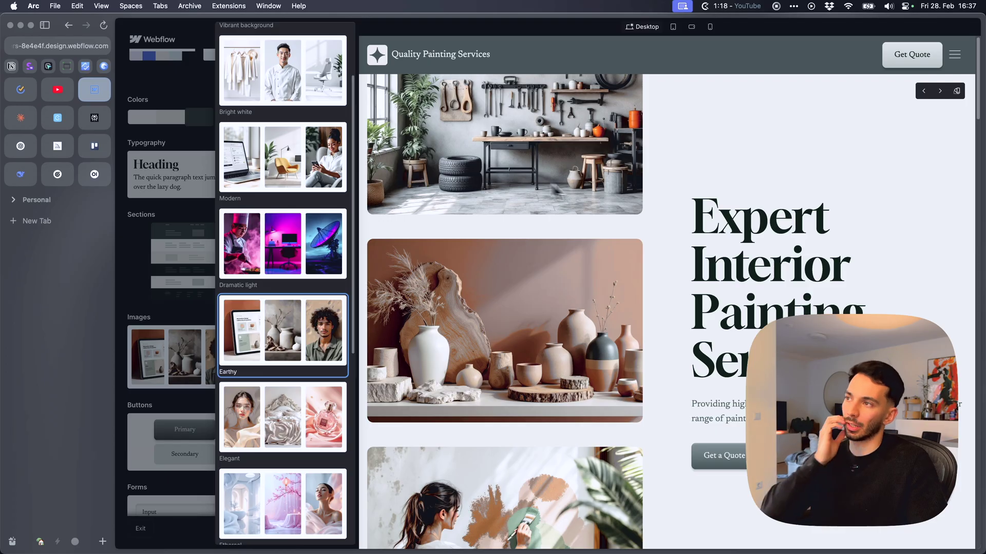
pyautogui.scroll(-5, 697, 258)
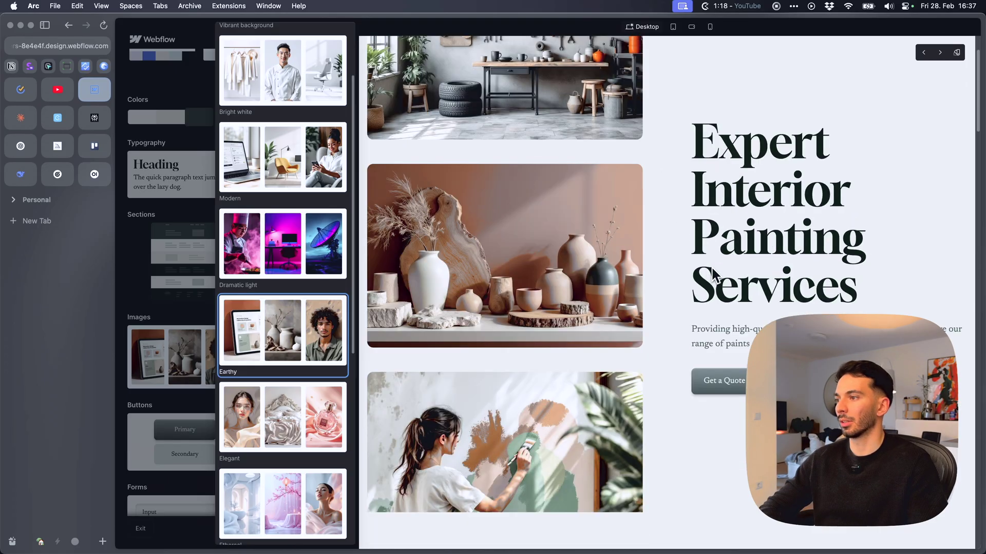
pyautogui.scroll(-5, 706, 333)
pyautogui.scroll(-5, 775, 290)
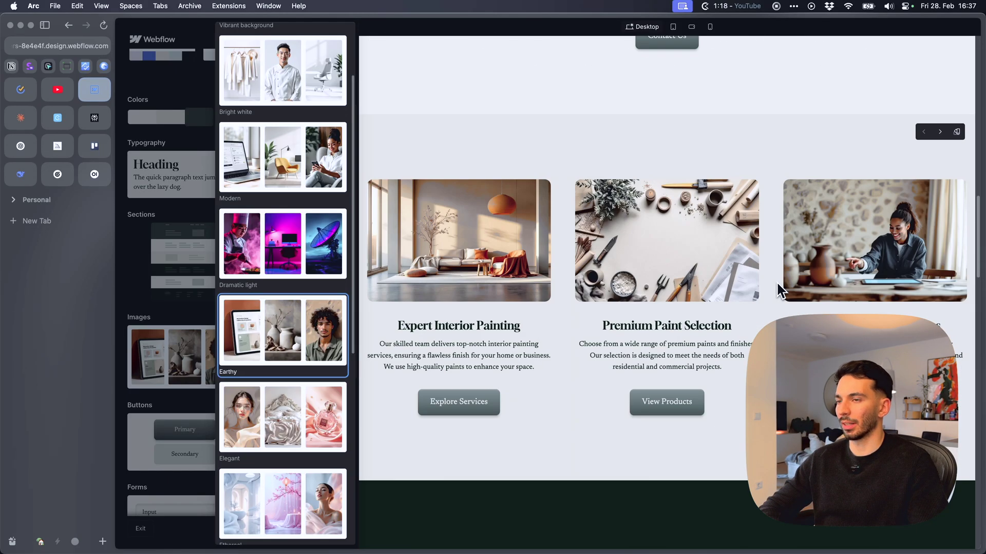
pyautogui.scroll(-1, 838, 291)
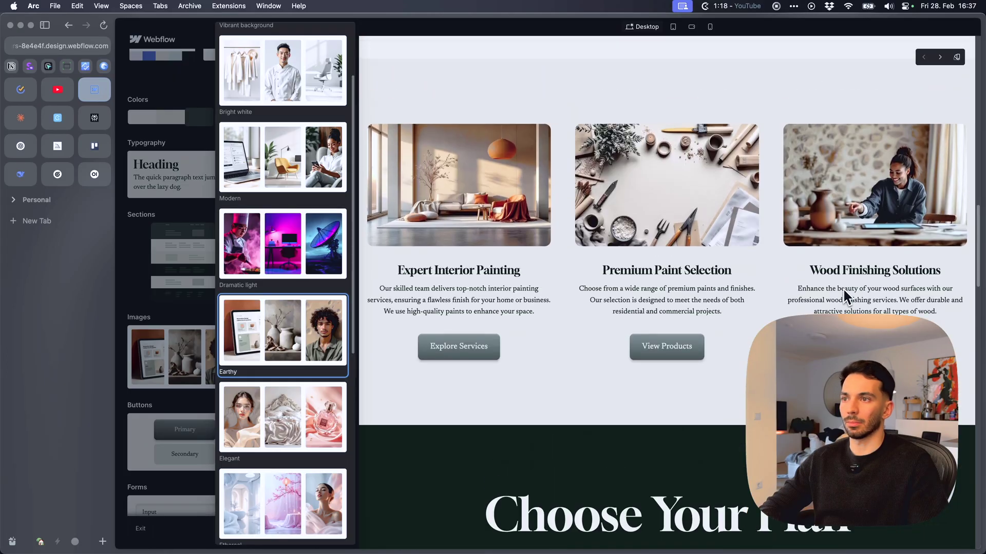
pyautogui.scroll(1, 843, 287)
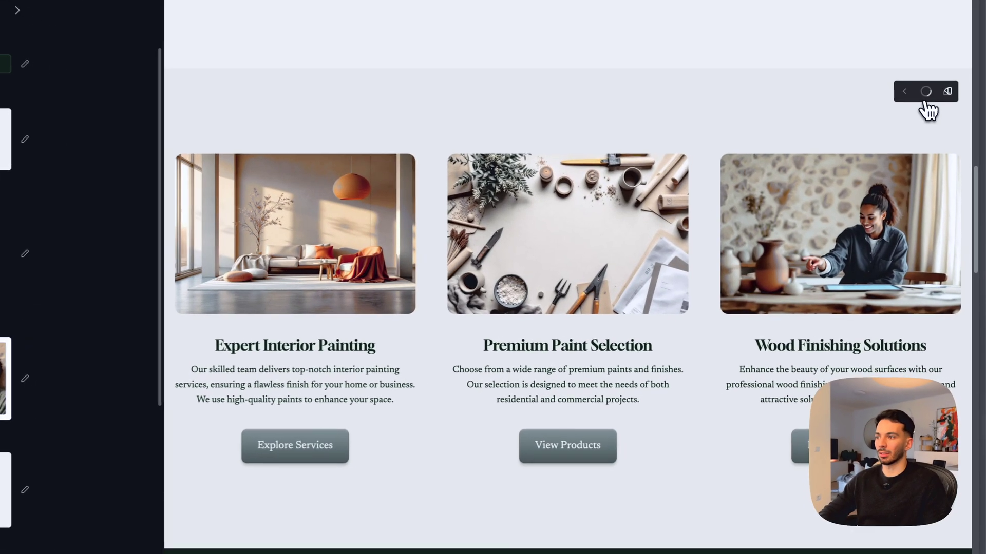
# Cycle the image-card section to the 'Transform Your Space with Expert Painting' variation
pyautogui.click(939, 138)
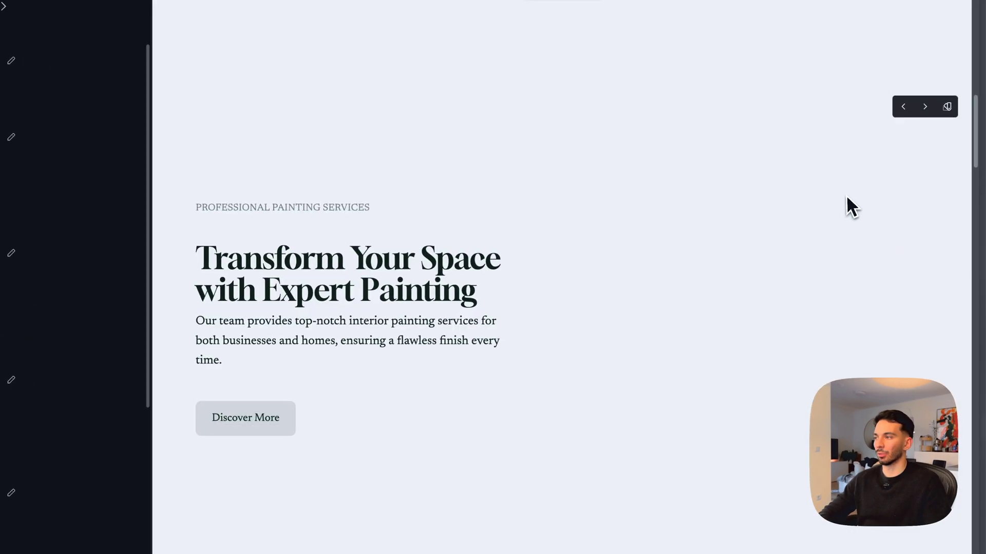
pyautogui.scroll(-2, 870, 177)
pyautogui.scroll(3, 896, 150)
pyautogui.click(924, 144)
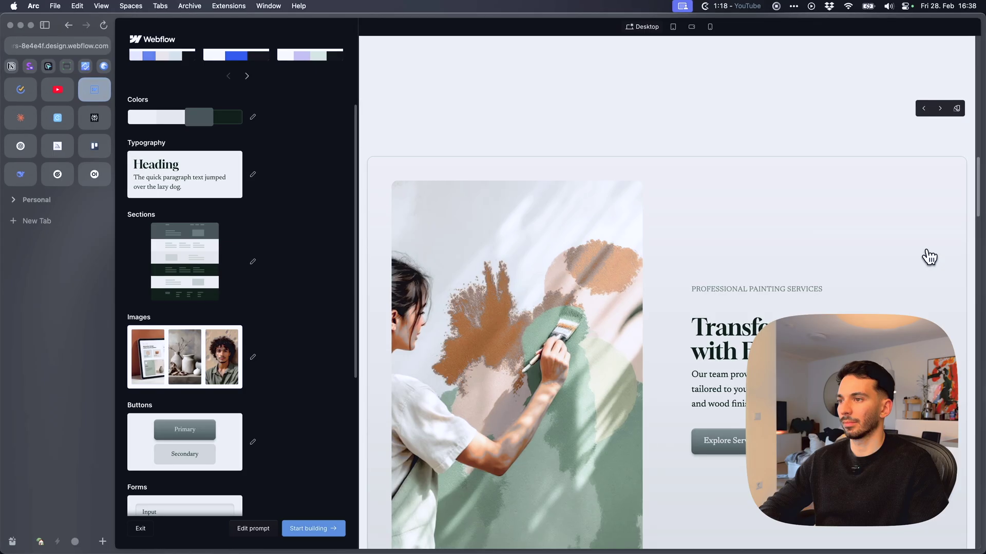
pyautogui.scroll(-3, 924, 257)
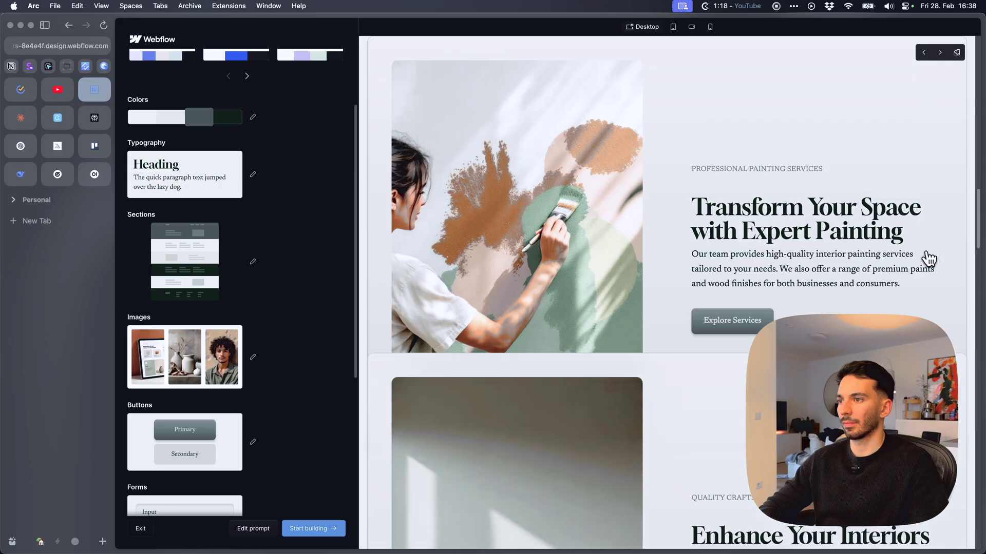
pyautogui.scroll(-5, 916, 278)
pyautogui.scroll(5, 908, 296)
pyautogui.scroll(-2, 897, 304)
pyautogui.scroll(-2, 893, 308)
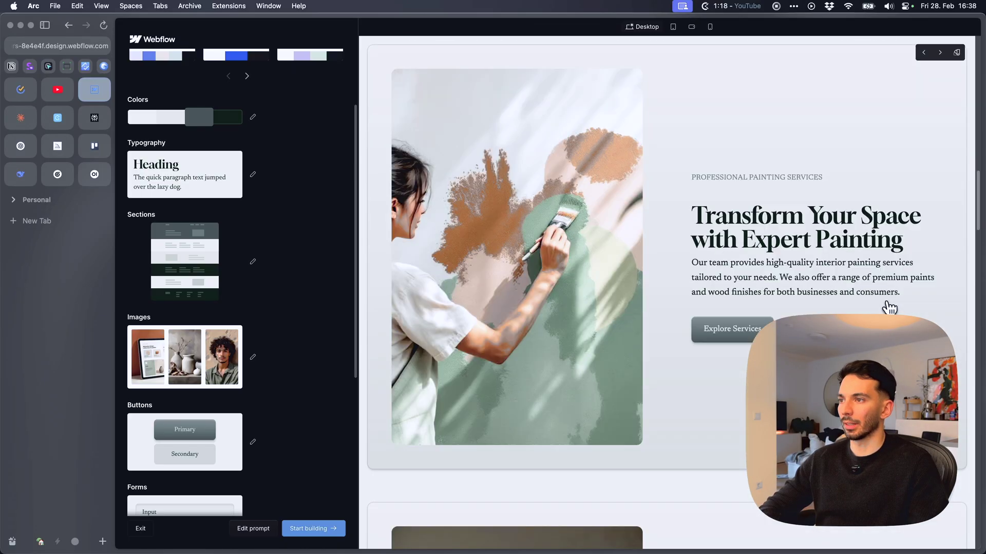
pyautogui.scroll(-3, 886, 308)
pyautogui.scroll(-3, 871, 301)
pyautogui.scroll(-4, 865, 294)
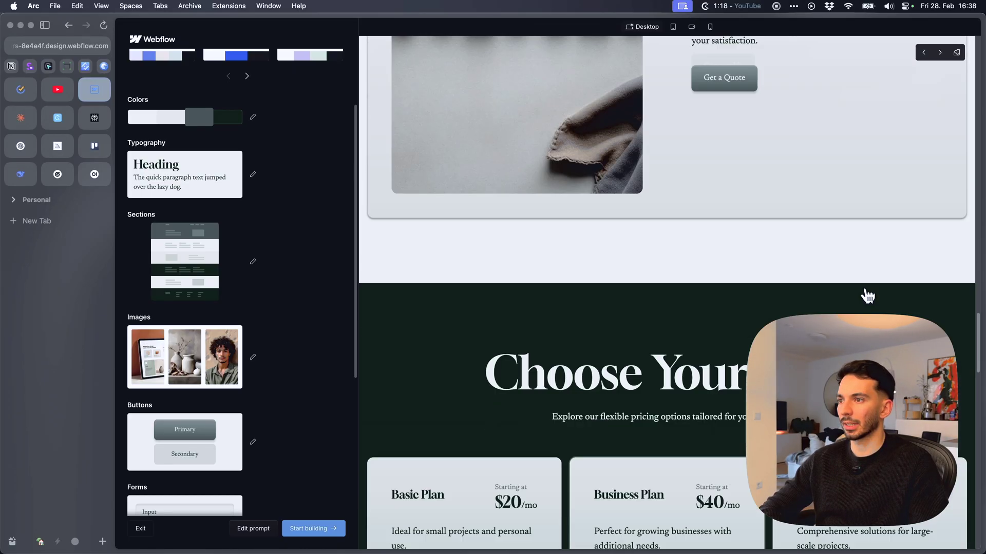
pyautogui.scroll(-1, 865, 293)
pyautogui.scroll(5, 867, 296)
pyautogui.scroll(2, 867, 294)
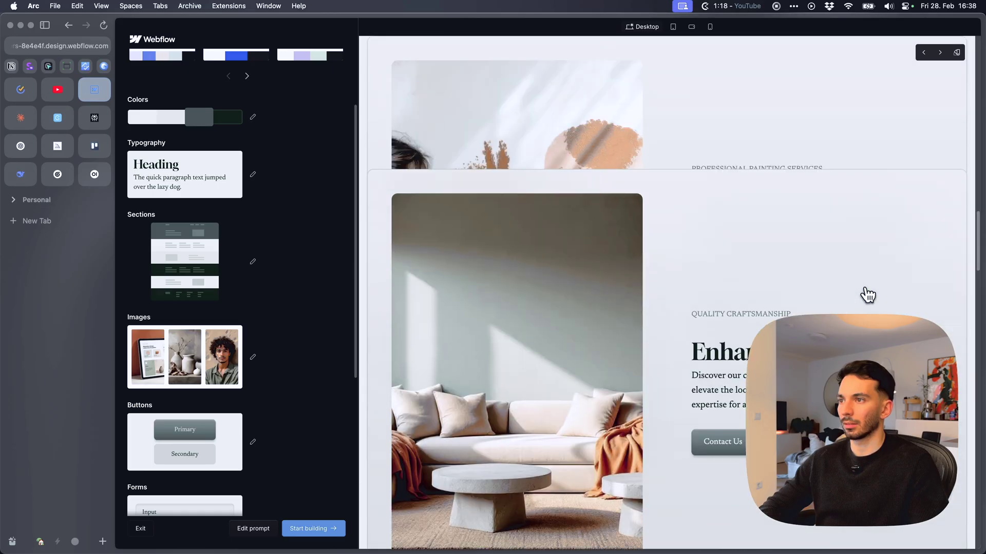
pyautogui.scroll(-3, 865, 295)
pyautogui.scroll(-5, 865, 295)
pyautogui.scroll(-3, 865, 294)
pyautogui.scroll(5, 871, 313)
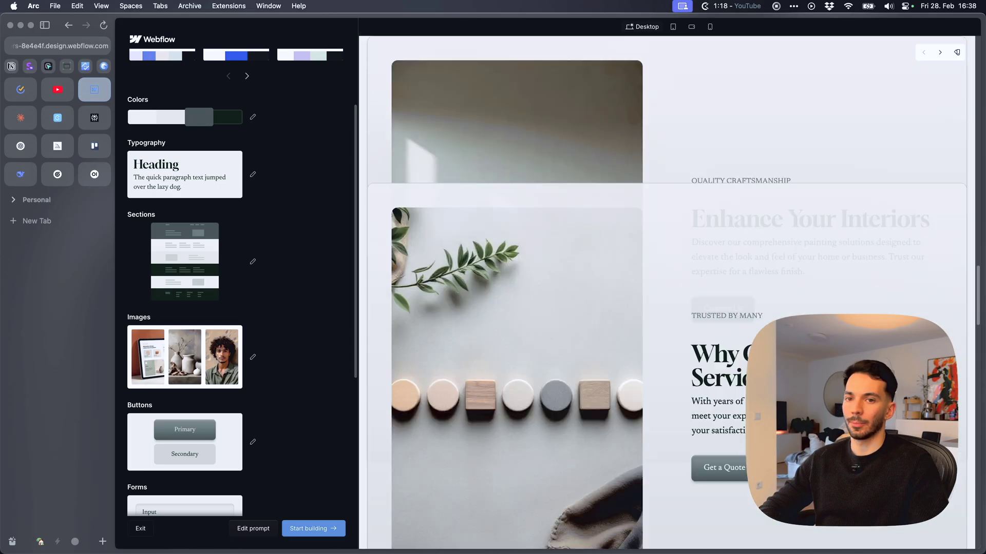
pyautogui.scroll(5, 738, 296)
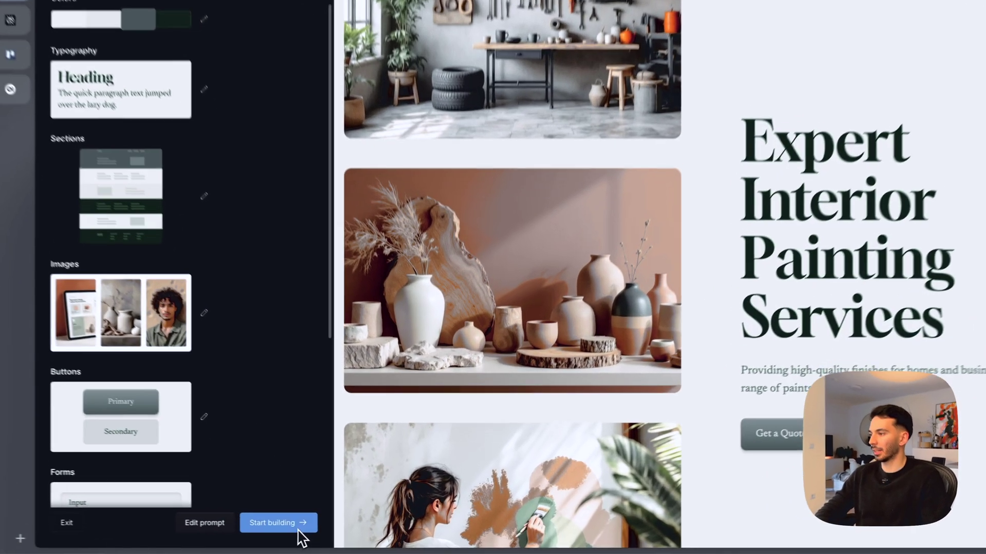
# Start building the generated design and select the hero's H1 heading
pyautogui.click(316, 529)
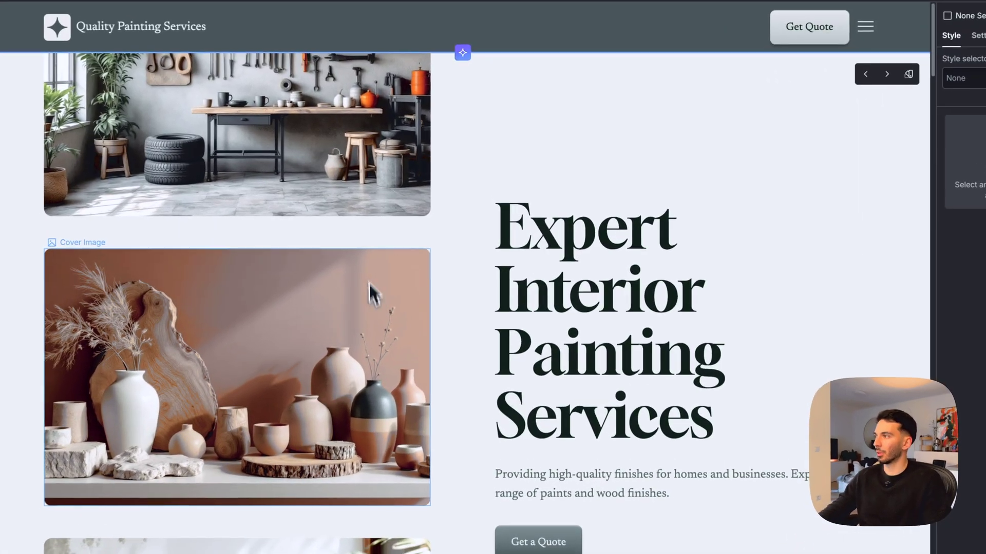
pyautogui.click(698, 282)
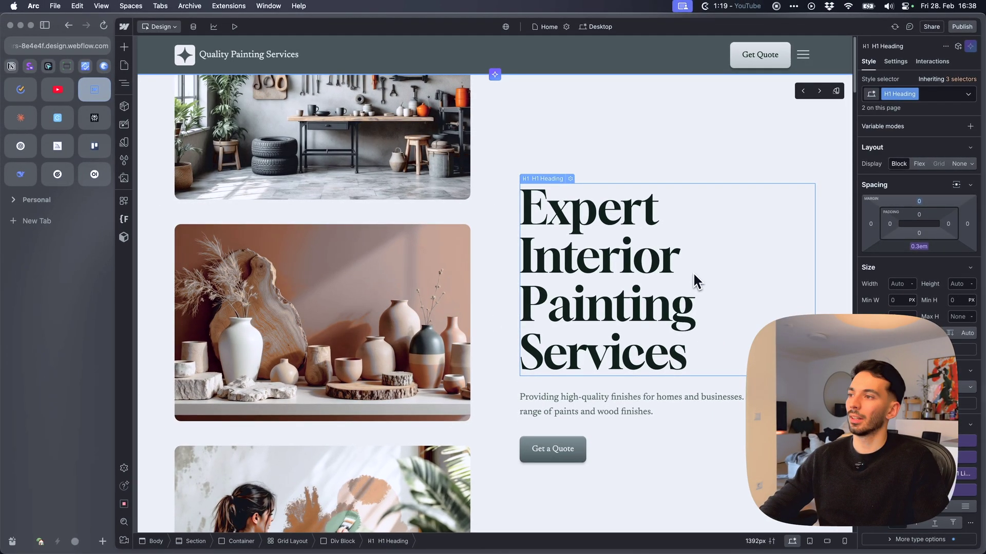
pyautogui.scroll(-5, 692, 272)
pyautogui.scroll(-5, 692, 271)
pyautogui.scroll(-5, 699, 277)
pyautogui.scroll(-3, 756, 276)
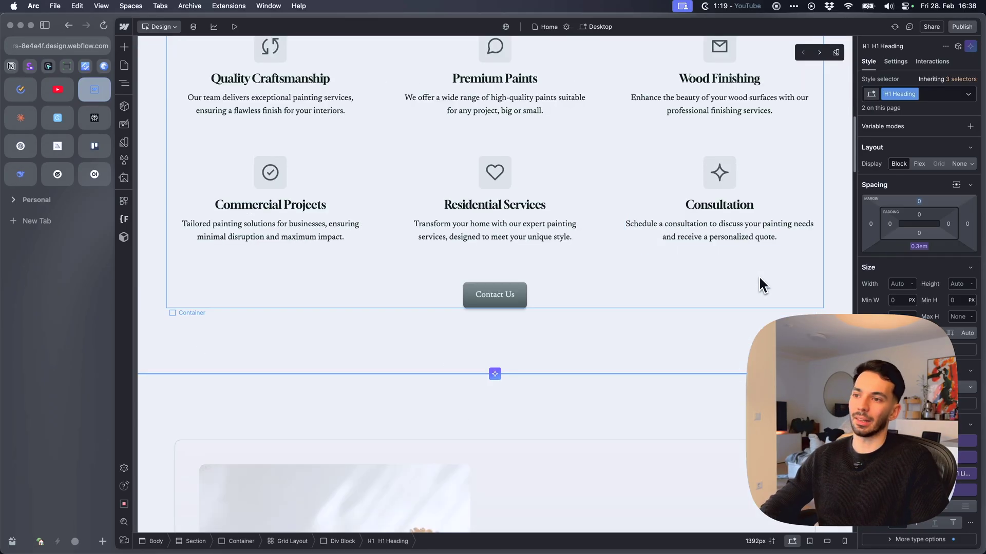
pyautogui.scroll(-5, 758, 285)
pyautogui.scroll(-3, 755, 280)
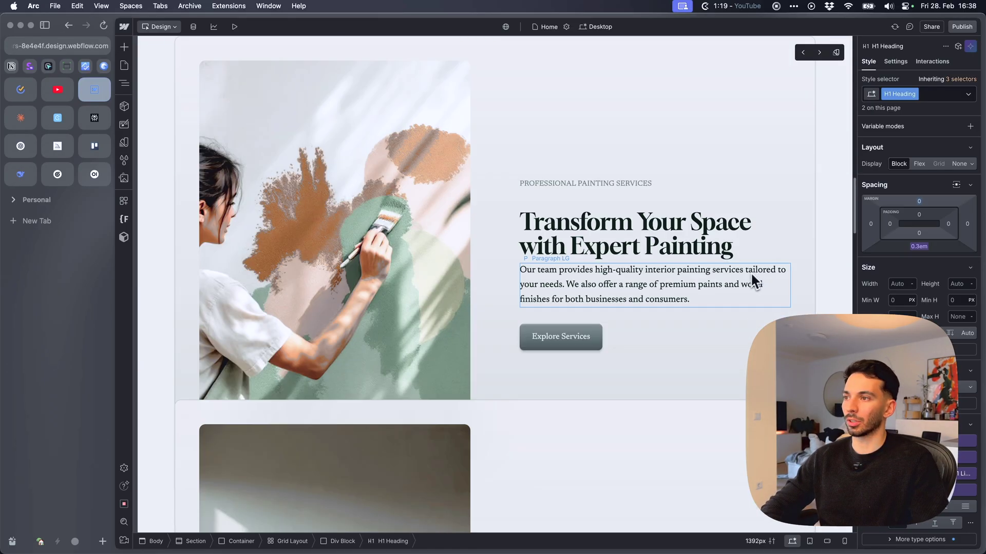
pyautogui.scroll(-5, 753, 281)
pyautogui.scroll(5, 746, 337)
pyautogui.scroll(5, 748, 341)
pyautogui.scroll(5, 747, 346)
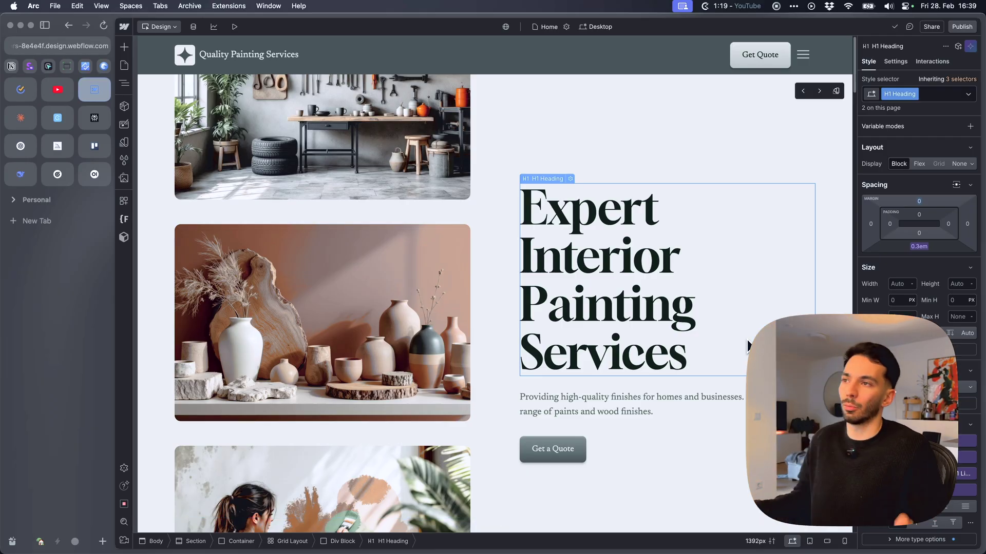
pyautogui.scroll(-10, 778, 262)
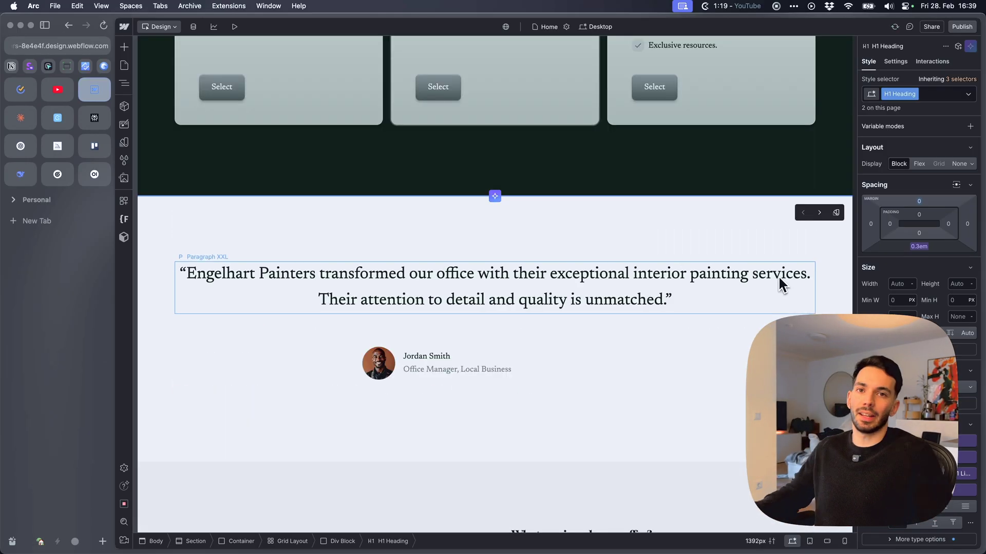
pyautogui.scroll(5, 779, 275)
pyautogui.scroll(5, 775, 274)
pyautogui.scroll(5, 741, 300)
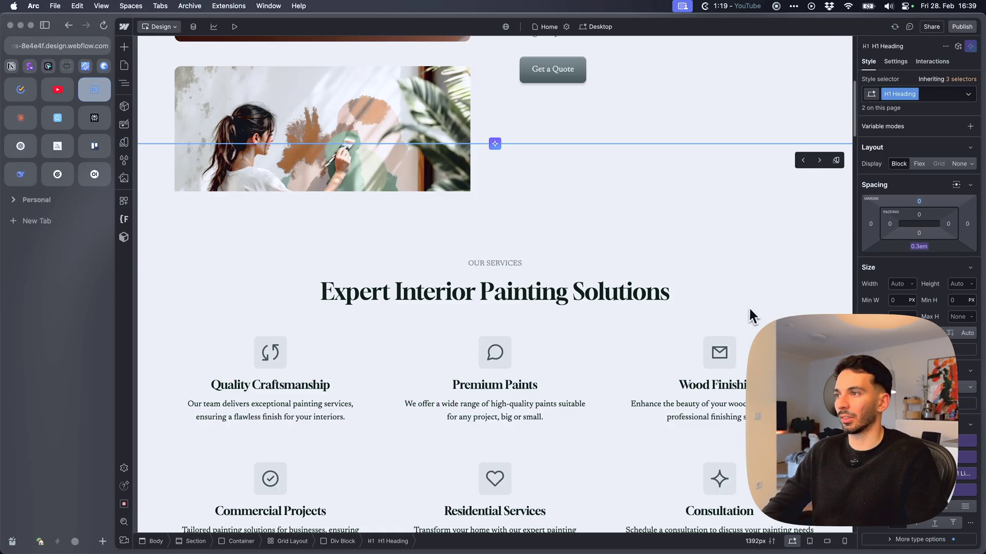
pyautogui.scroll(10, 751, 309)
# Preview the homepage, then open and close its navigation menu overlay
pyautogui.hotkey('shift', 'p')
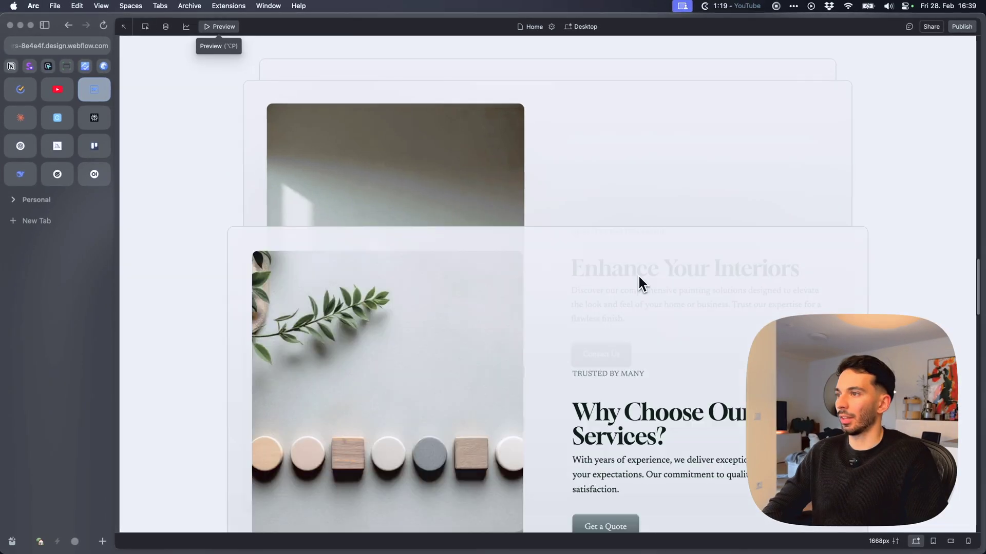
pyautogui.scroll(-5, 643, 281)
pyautogui.scroll(-3, 662, 285)
pyautogui.scroll(10, 681, 300)
pyautogui.scroll(2, 693, 308)
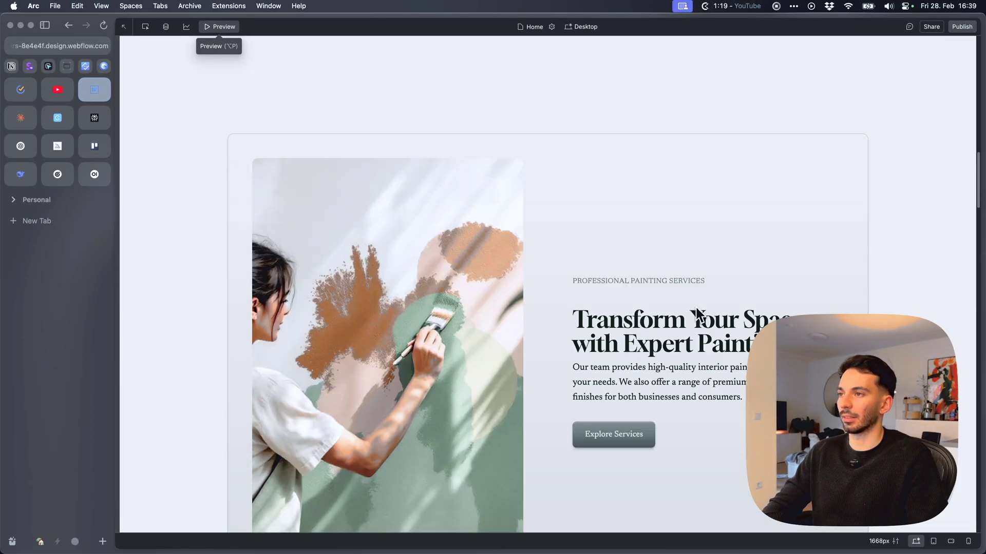
pyautogui.scroll(-2, 700, 312)
pyautogui.scroll(-3, 716, 308)
pyautogui.scroll(-3, 727, 308)
pyautogui.scroll(-5, 730, 310)
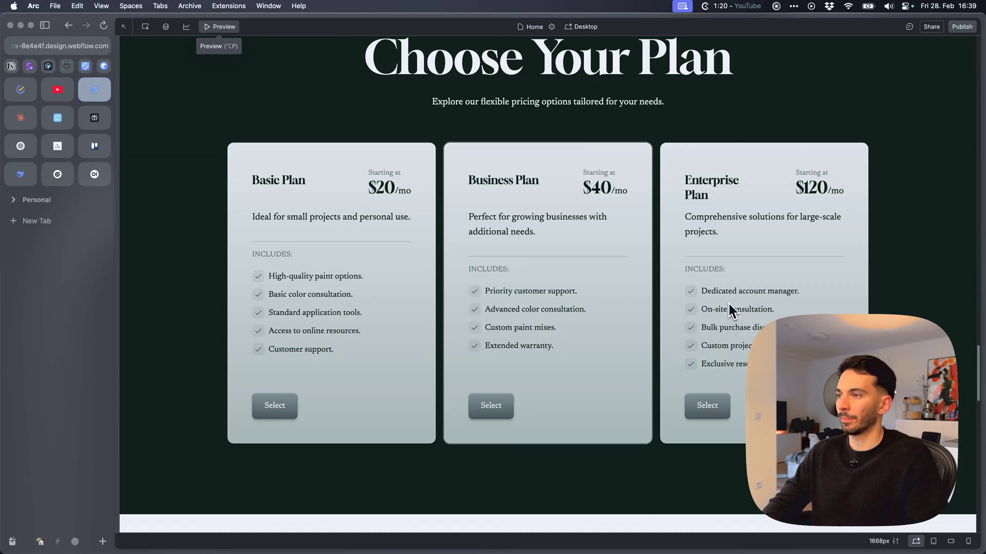
pyautogui.scroll(-4, 678, 312)
pyautogui.scroll(-6, 694, 300)
pyautogui.scroll(-5, 747, 301)
pyautogui.scroll(12, 758, 318)
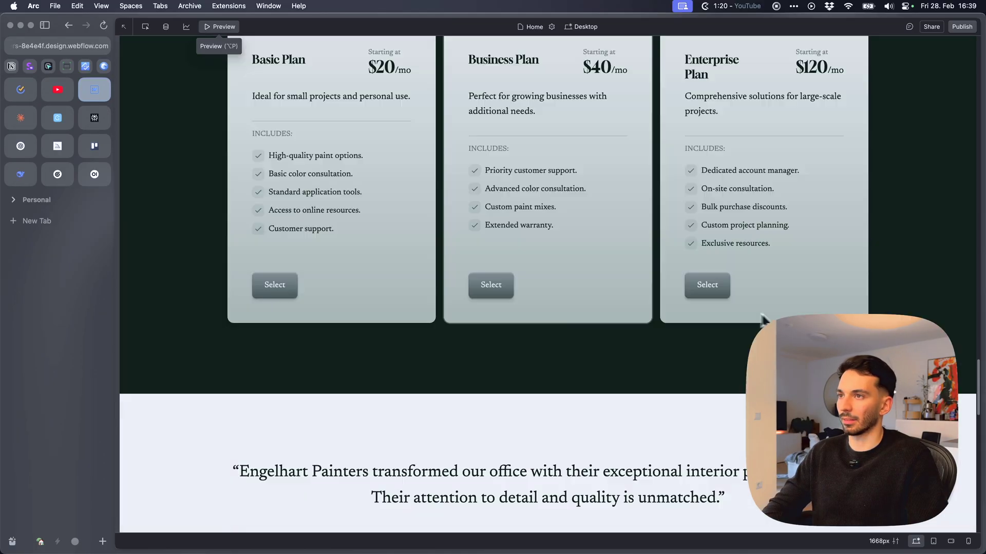
pyautogui.scroll(10, 754, 321)
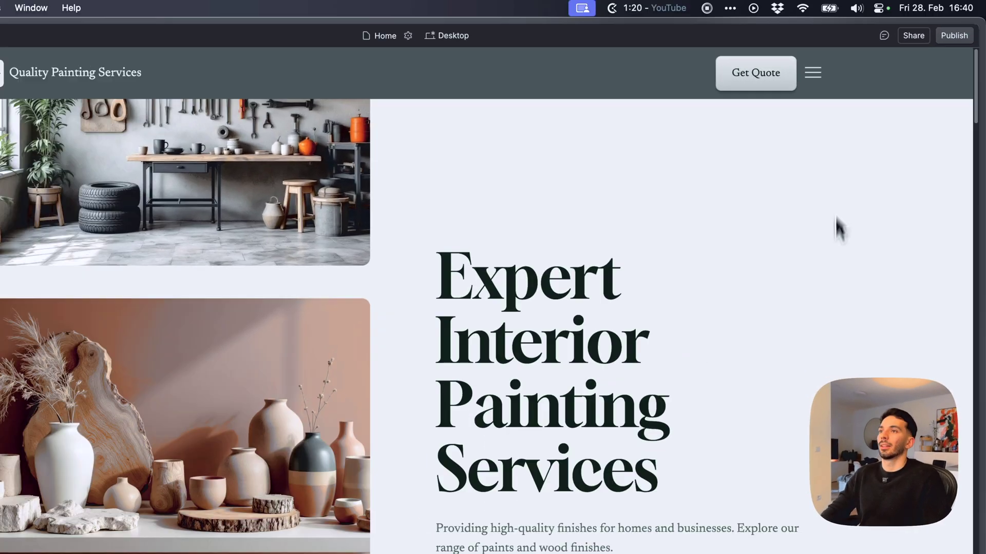
pyautogui.click(856, 55)
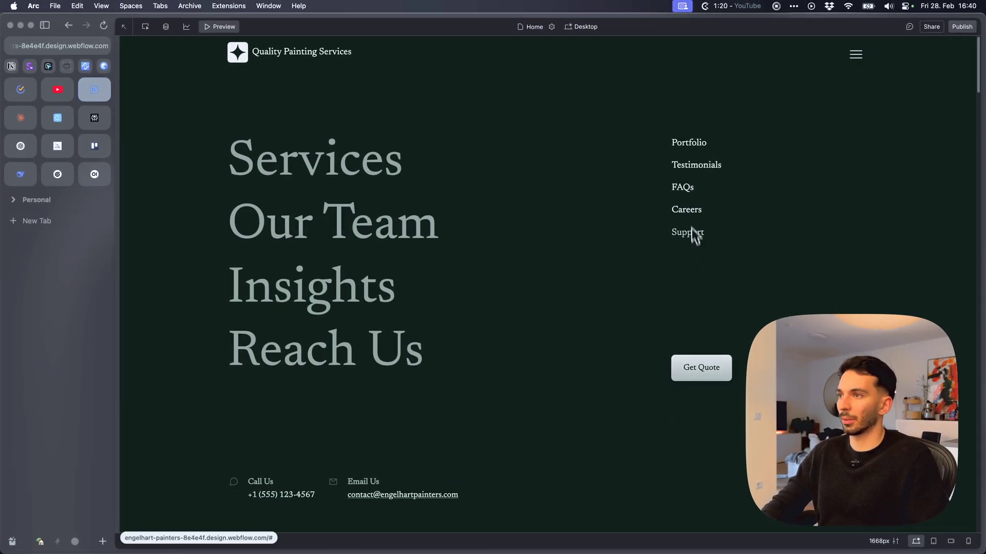
pyautogui.click(856, 53)
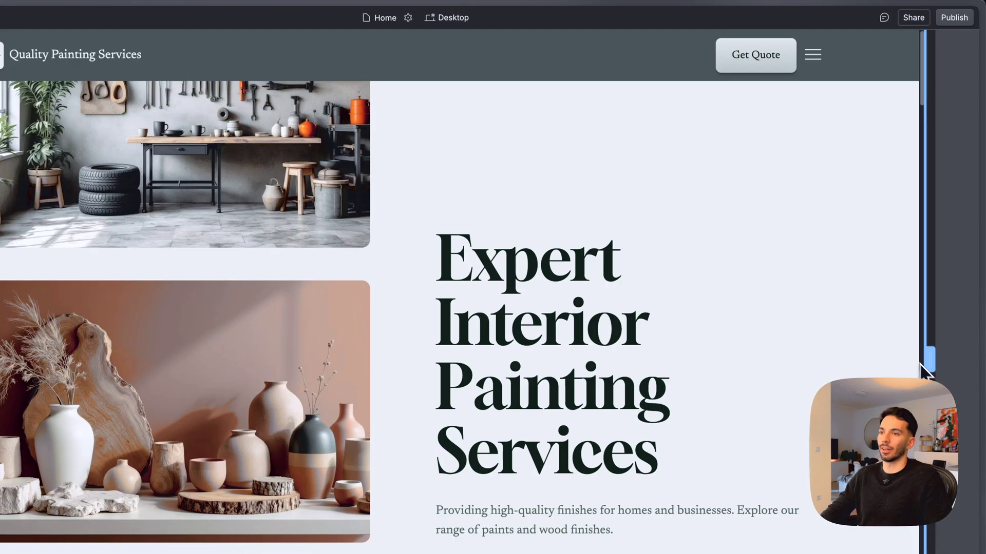
# Narrow the canvas to tablet, then phone width to inspect the homepage reflow
pyautogui.moveTo(931, 364); pyautogui.dragTo(708, 369)
pyautogui.scroll(-5, 576, 209)
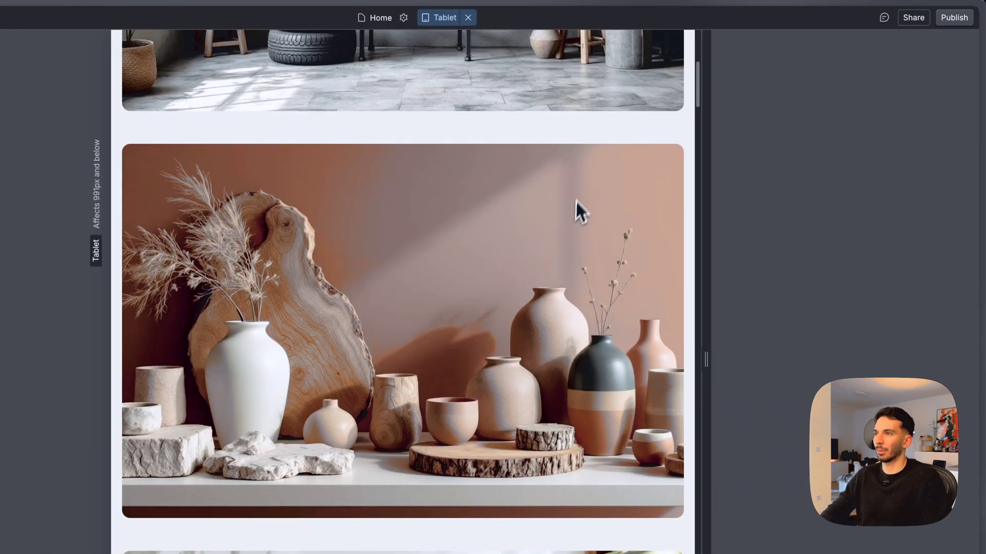
pyautogui.scroll(3, 554, 346)
pyautogui.scroll(2, 571, 356)
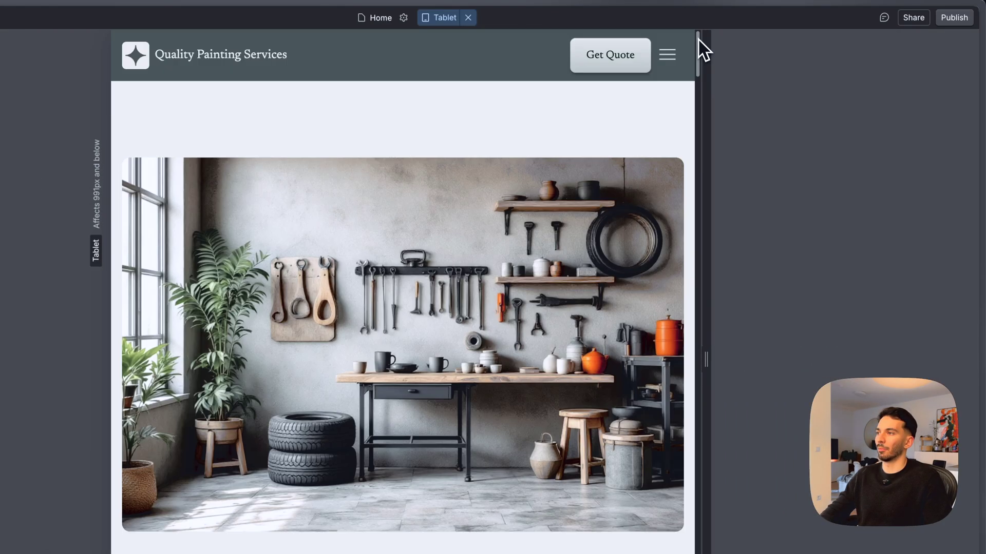
pyautogui.scroll(-5, 502, 235)
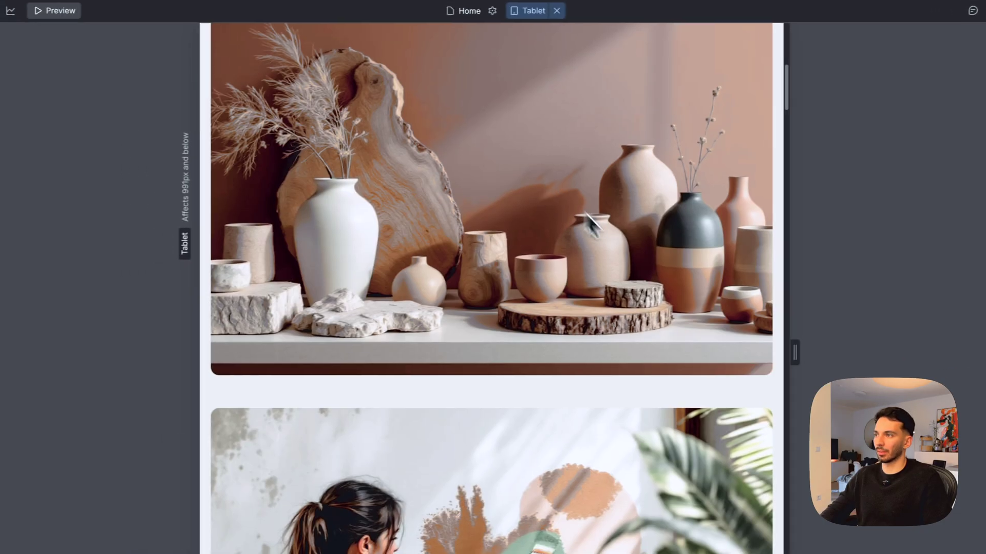
pyautogui.scroll(3, 502, 235)
pyautogui.scroll(-5, 675, 265)
pyautogui.scroll(-5, 675, 266)
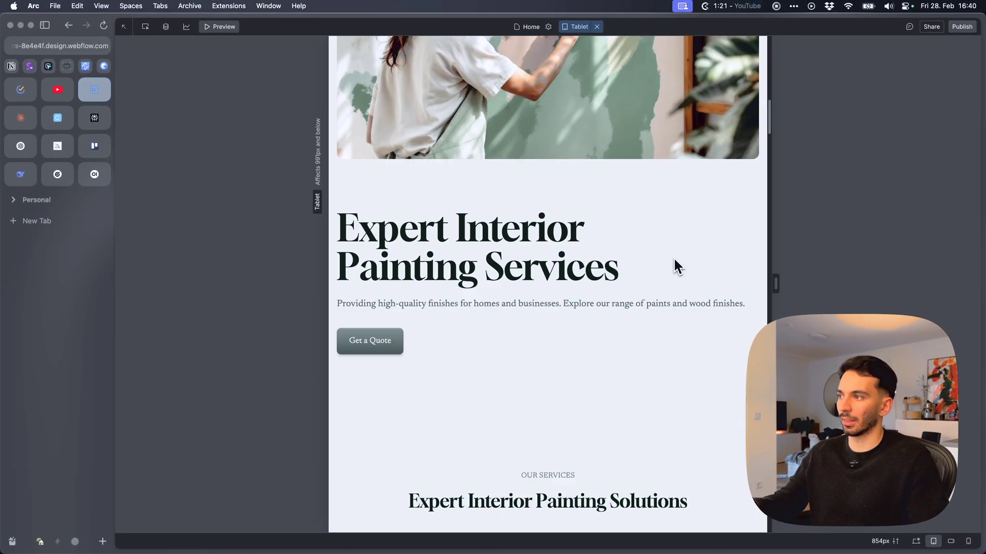
pyautogui.scroll(3, 674, 266)
pyautogui.scroll(2, 605, 289)
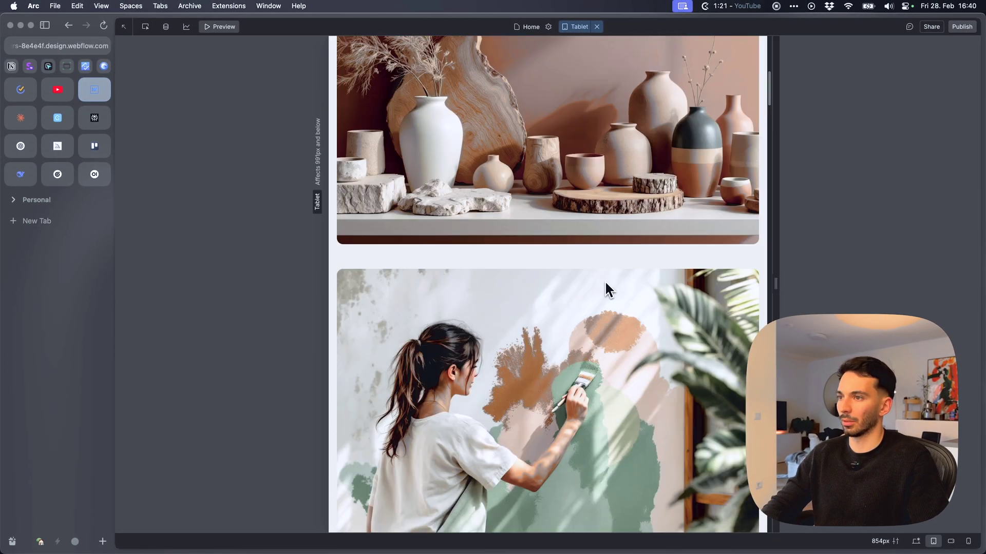
pyautogui.scroll(5, 604, 289)
pyautogui.moveTo(775, 284); pyautogui.dragTo(531, 271)
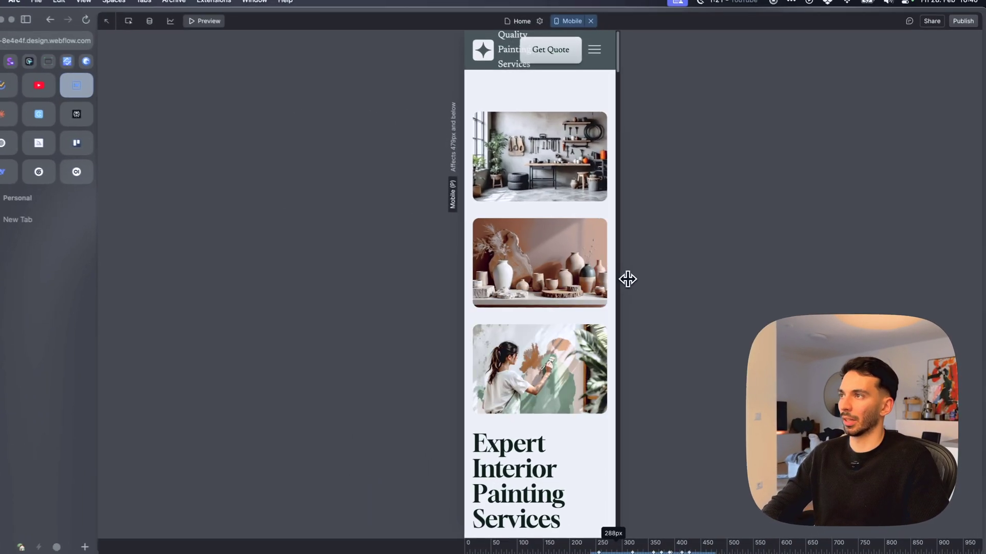
pyautogui.moveTo(633, 281); pyautogui.dragTo(645, 281)
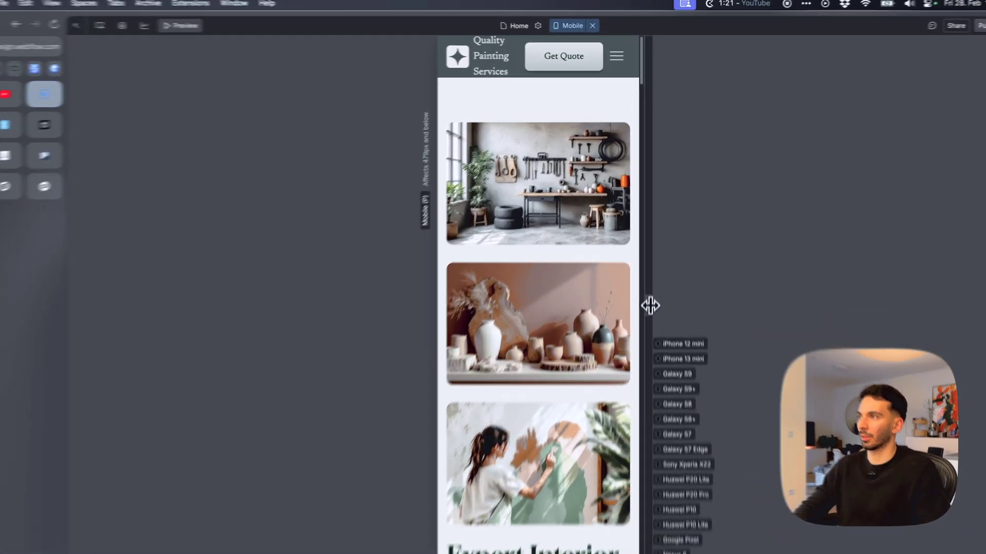
pyautogui.scroll(-1, 609, 257)
pyautogui.scroll(1, 563, 269)
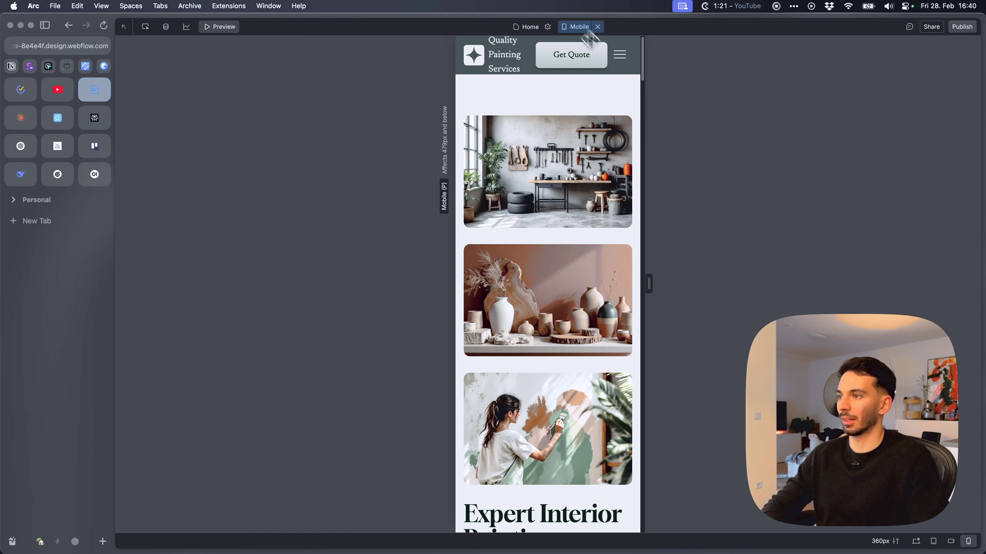
pyautogui.scroll(-1, 596, 249)
pyautogui.scroll(-5, 589, 245)
pyautogui.scroll(-5, 589, 241)
pyautogui.scroll(-3, 592, 243)
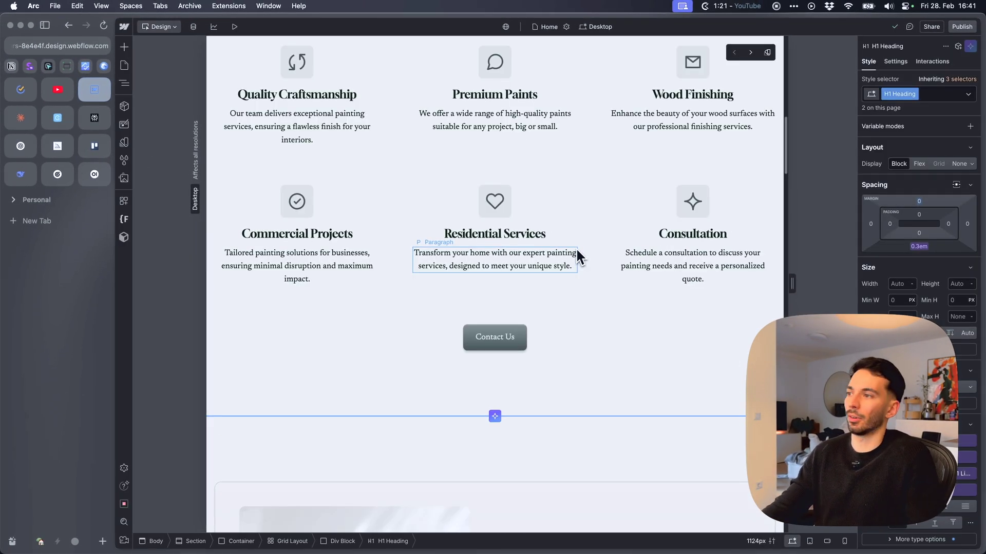
pyautogui.scroll(-1, 562, 252)
pyautogui.scroll(-3, 546, 253)
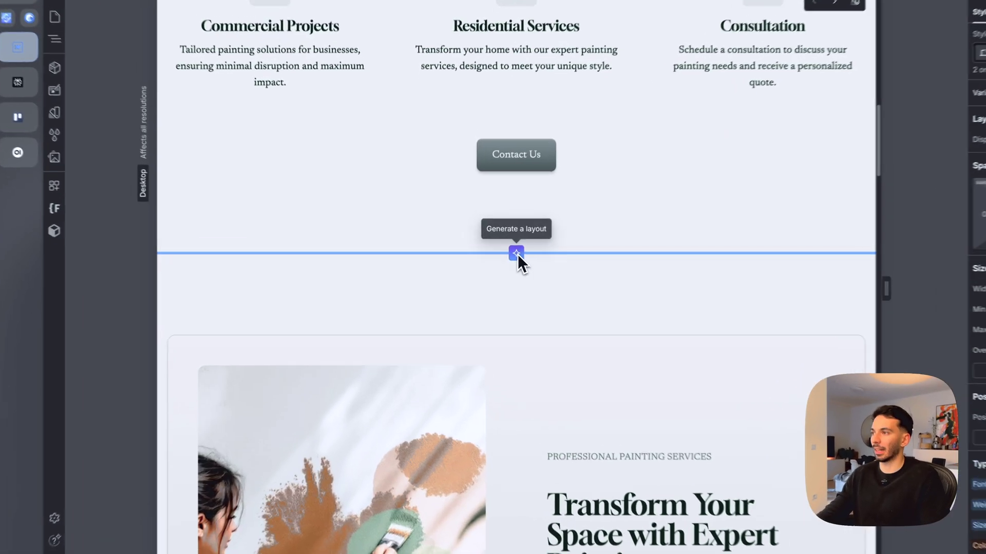
# Insert an empty section below the services, accept the AI Assistant terms, and pick Gallery
pyautogui.click(516, 254)
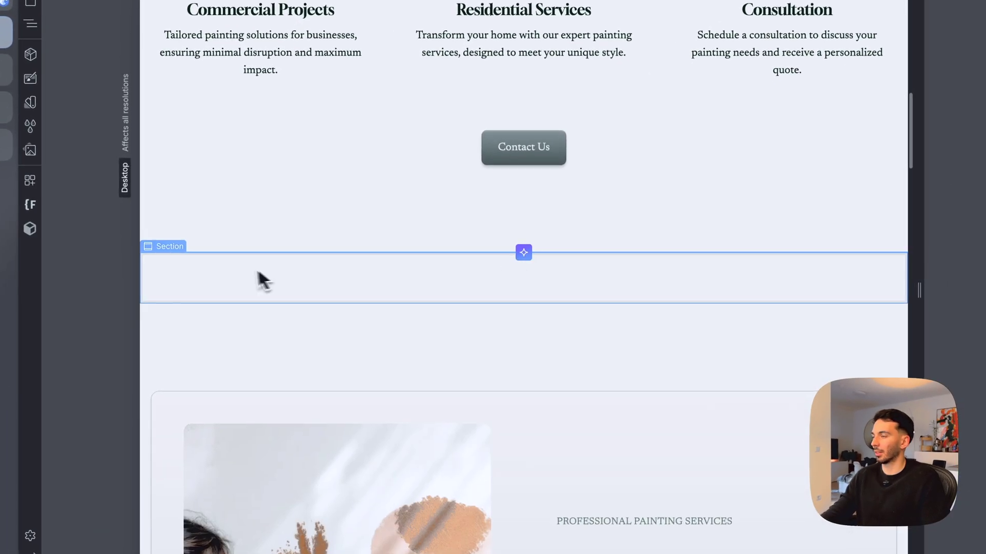
pyautogui.click(524, 304)
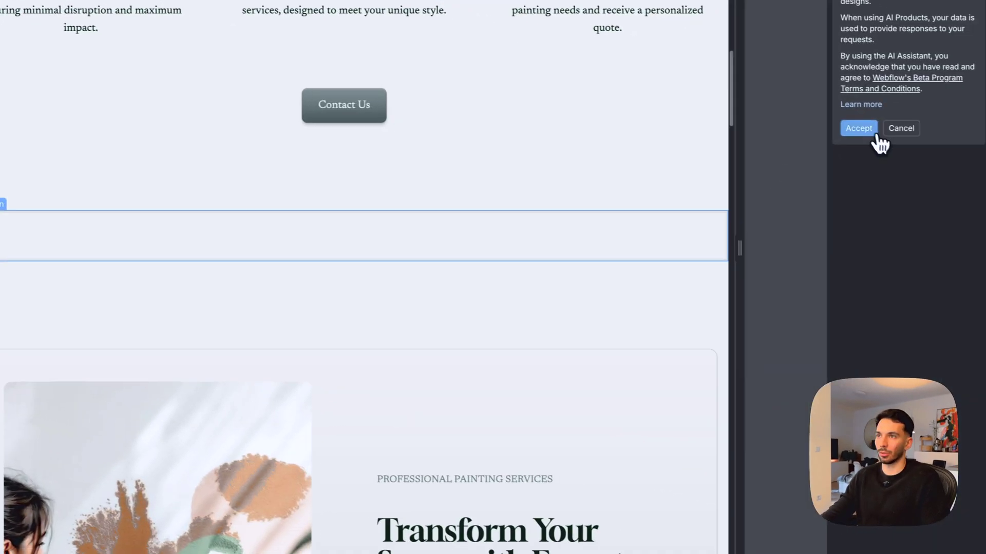
pyautogui.click(847, 126)
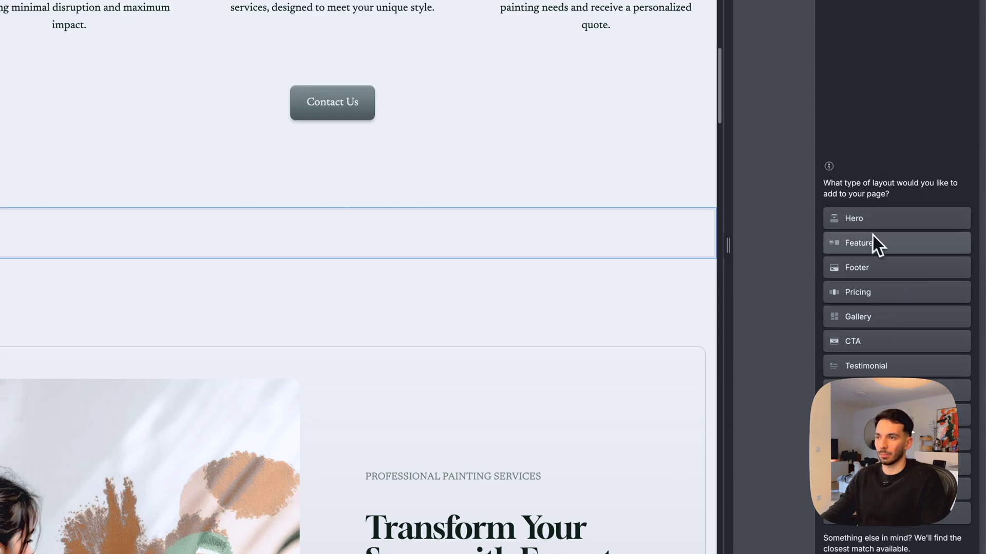
pyautogui.click(897, 316)
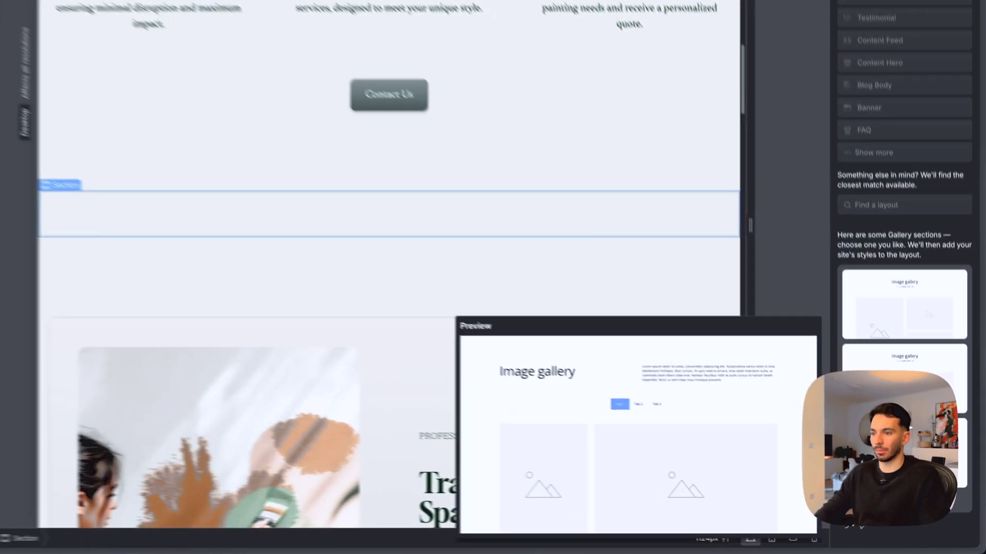
pyautogui.scroll(-2, 917, 347)
# Add the 'Our Painting Portfolio' gallery and preview its Residential, Commercial and Paint & Finishes tabs
pyautogui.click(918, 385)
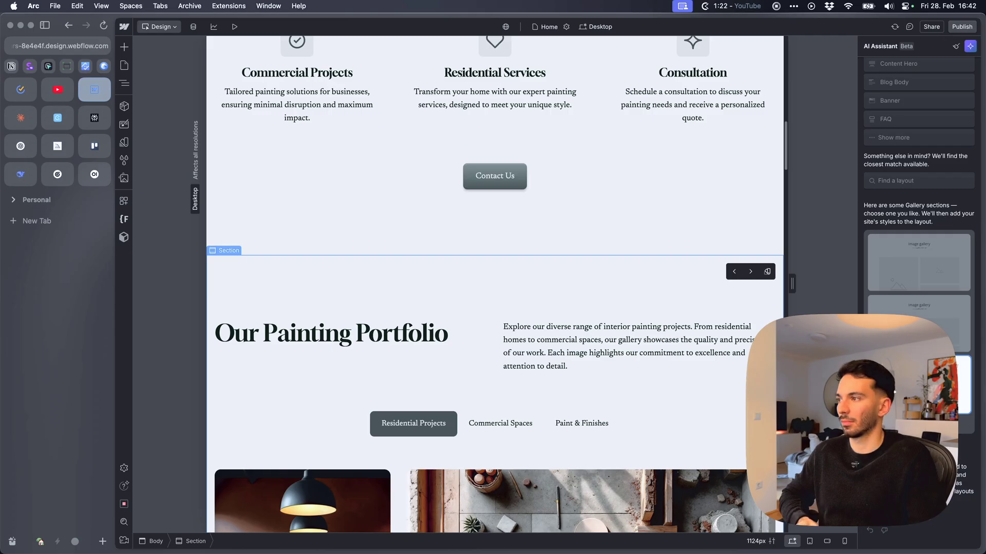
pyautogui.scroll(-3, 620, 244)
pyautogui.scroll(-1, 654, 255)
pyautogui.scroll(-1, 691, 264)
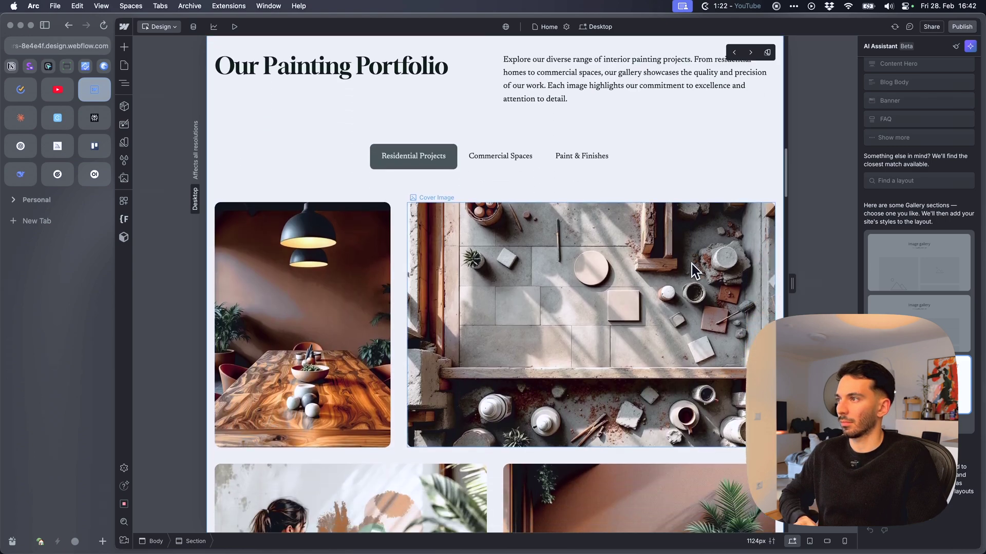
pyautogui.scroll(-3, 691, 264)
pyautogui.scroll(2, 693, 263)
pyautogui.scroll(2, 692, 263)
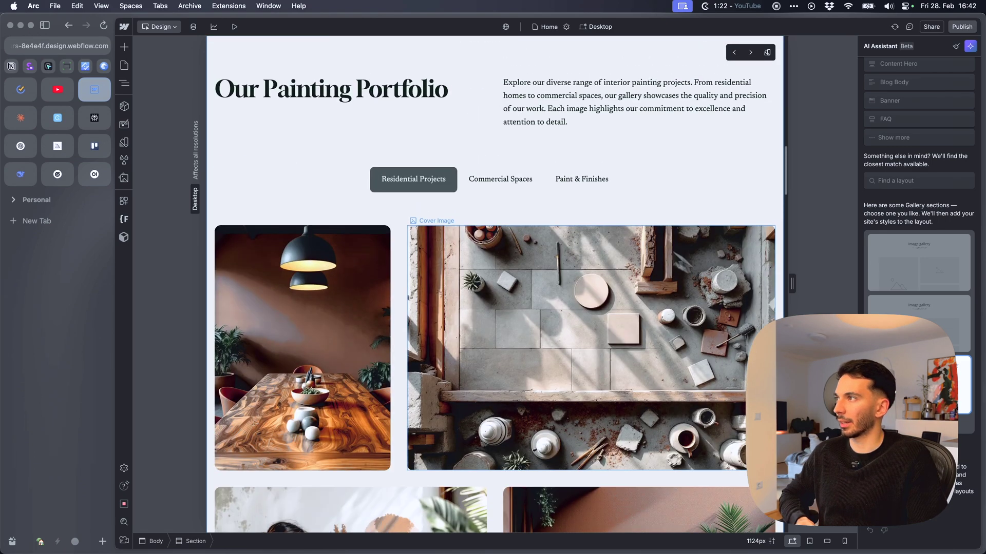
pyautogui.click(234, 27)
pyautogui.click(565, 180)
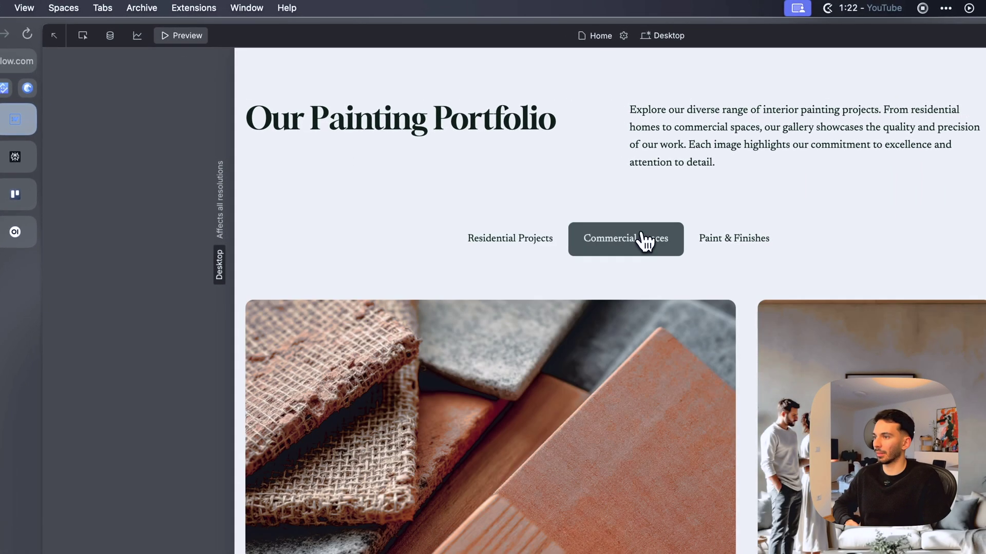
pyautogui.scroll(-3, 662, 262)
pyautogui.scroll(3, 651, 264)
pyautogui.click(572, 193)
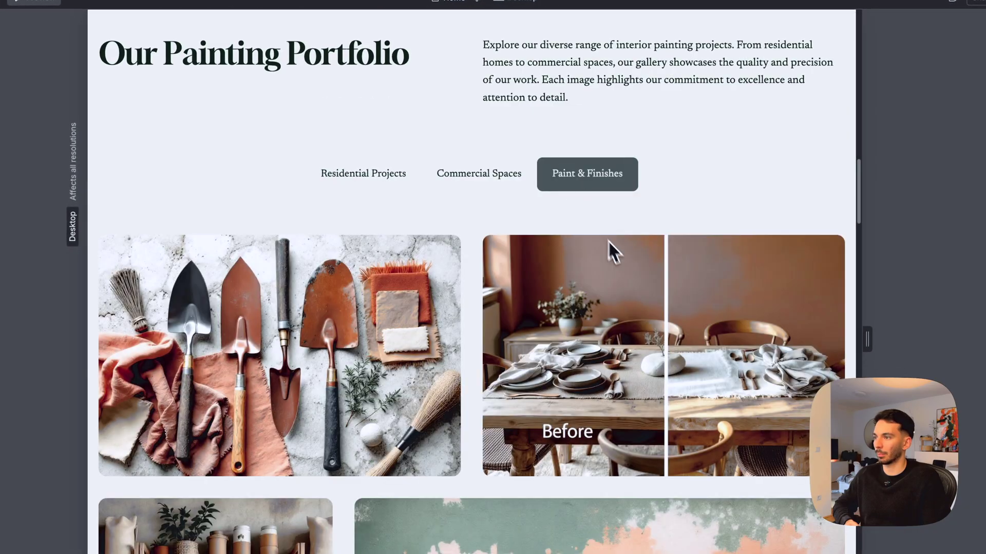
pyautogui.scroll(-5, 623, 260)
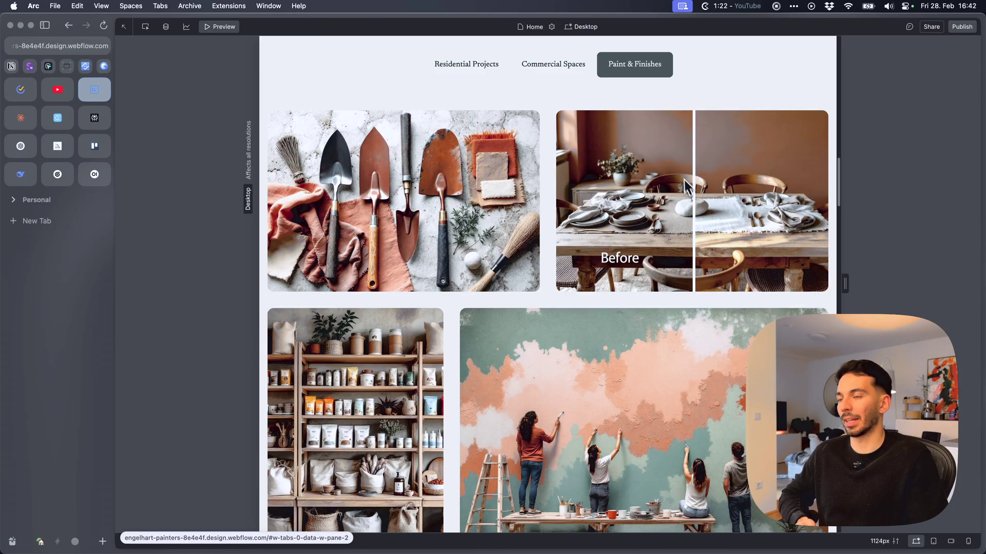
pyautogui.scroll(-3, 708, 248)
pyautogui.scroll(2, 715, 258)
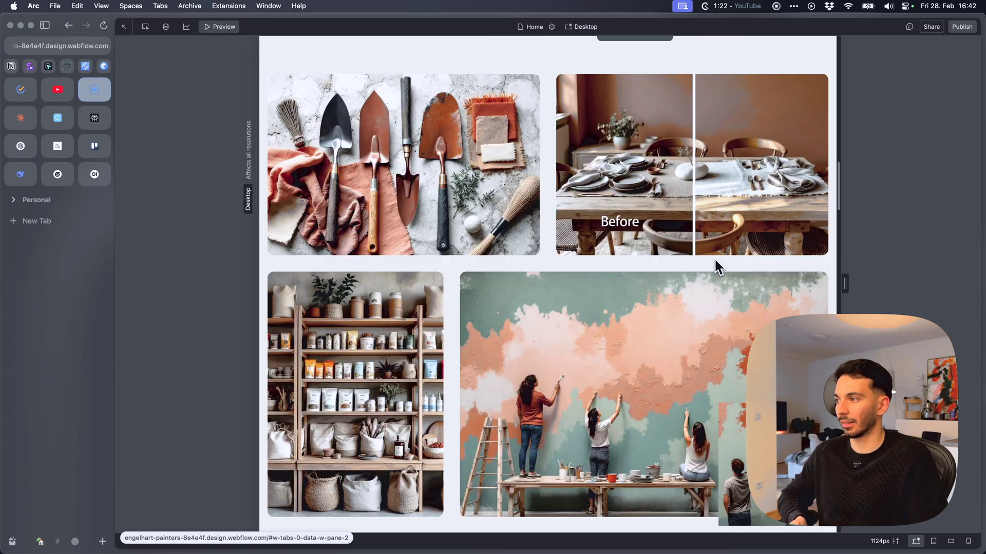
pyautogui.scroll(3, 715, 262)
pyautogui.click(552, 133)
pyautogui.scroll(-2, 681, 286)
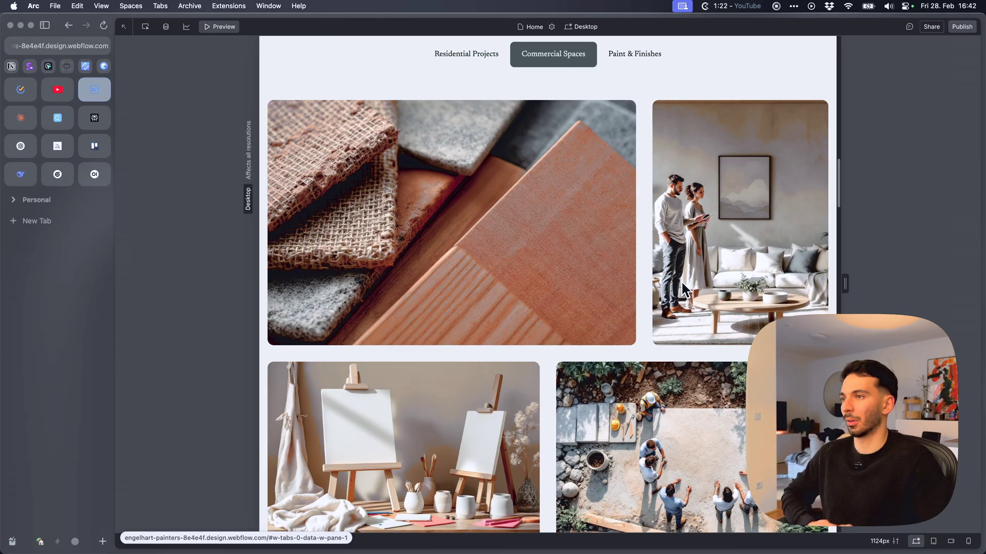
pyautogui.scroll(2, 681, 280)
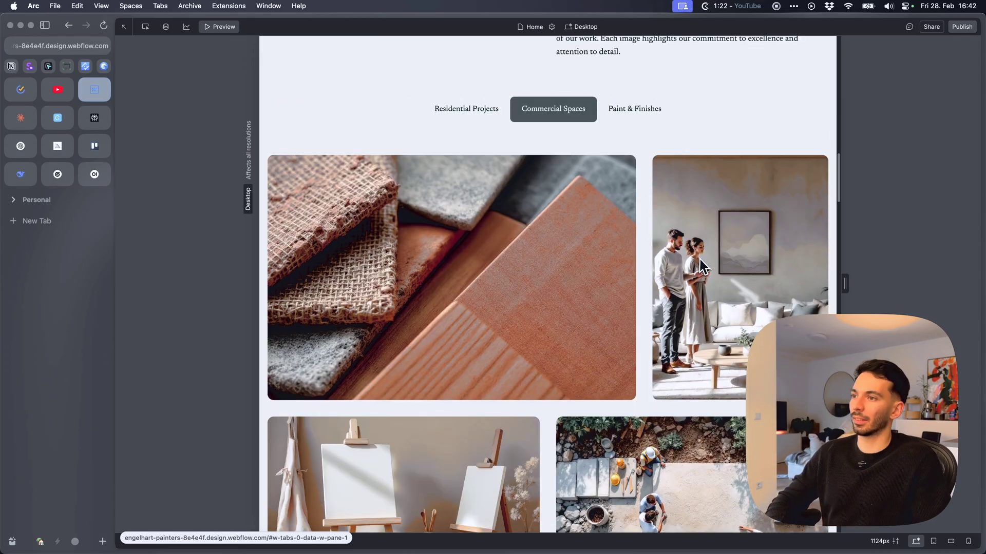
pyautogui.click(466, 108)
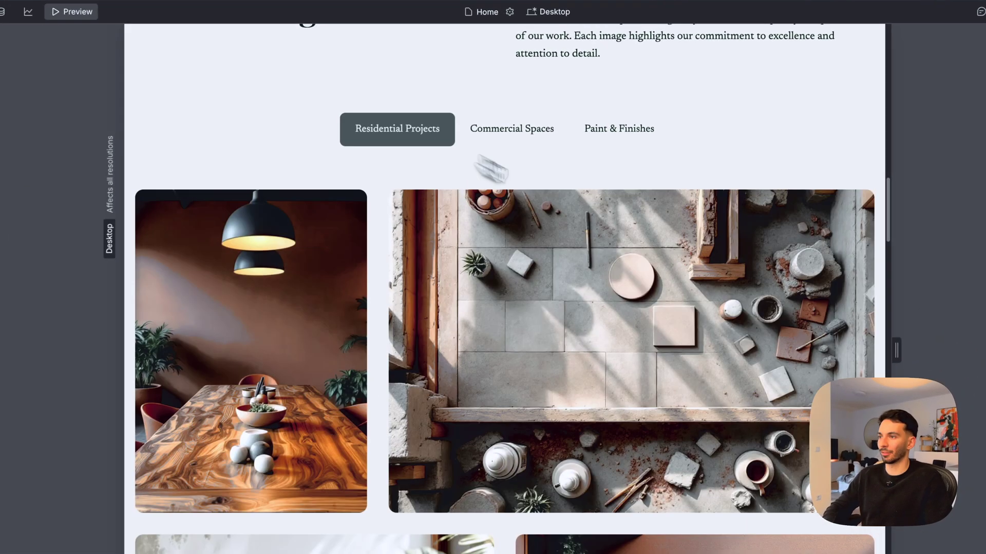
pyautogui.scroll(-1, 652, 193)
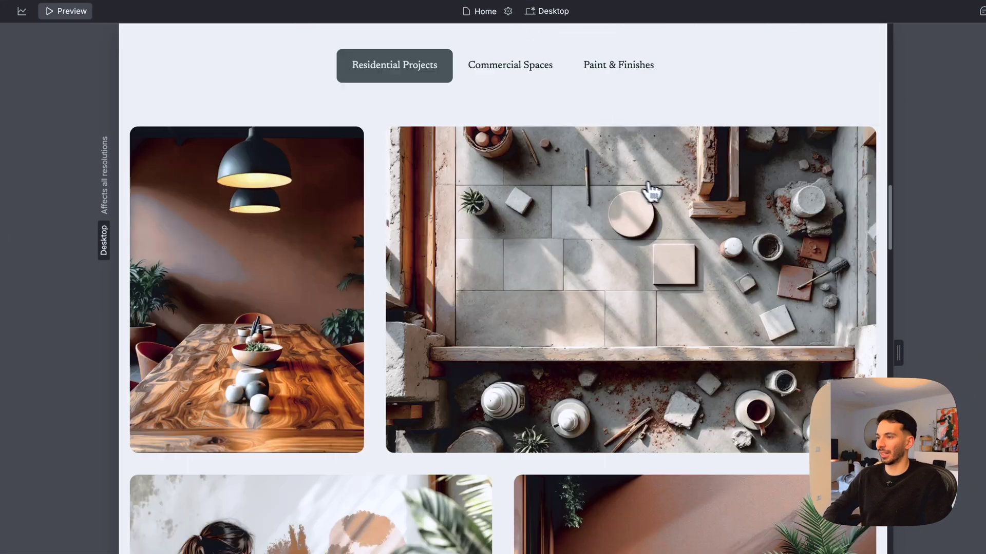
pyautogui.scroll(-4, 663, 201)
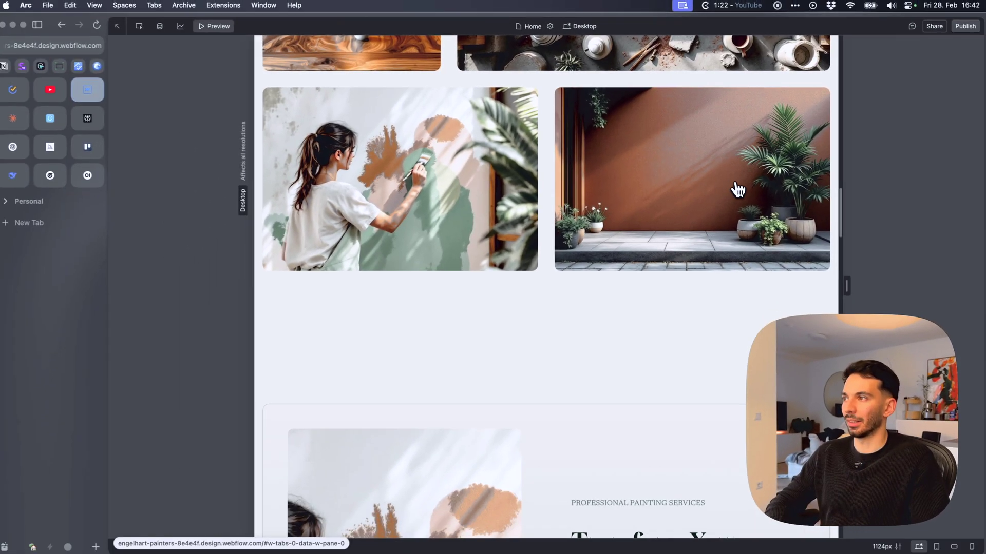
pyautogui.scroll(-5, 736, 188)
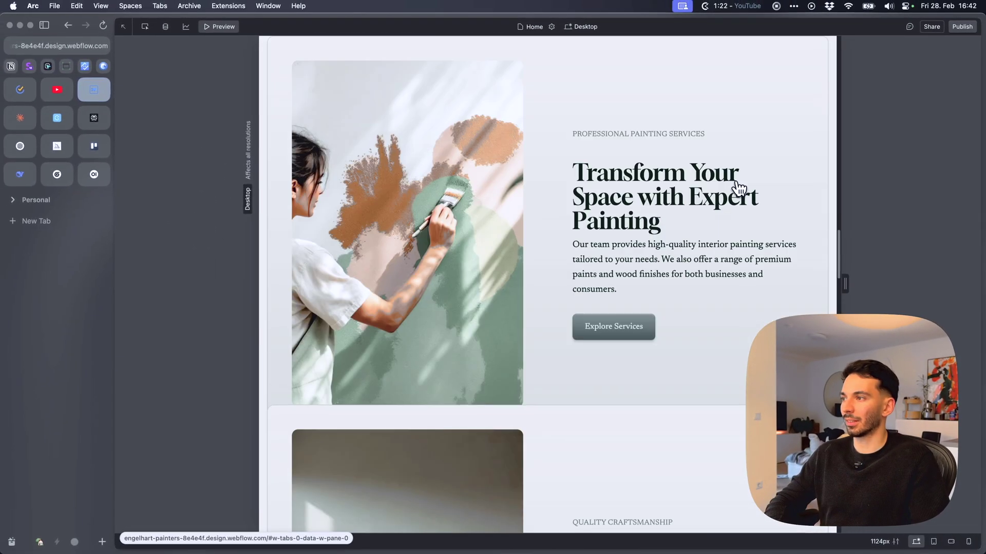
pyautogui.scroll(5, 655, 304)
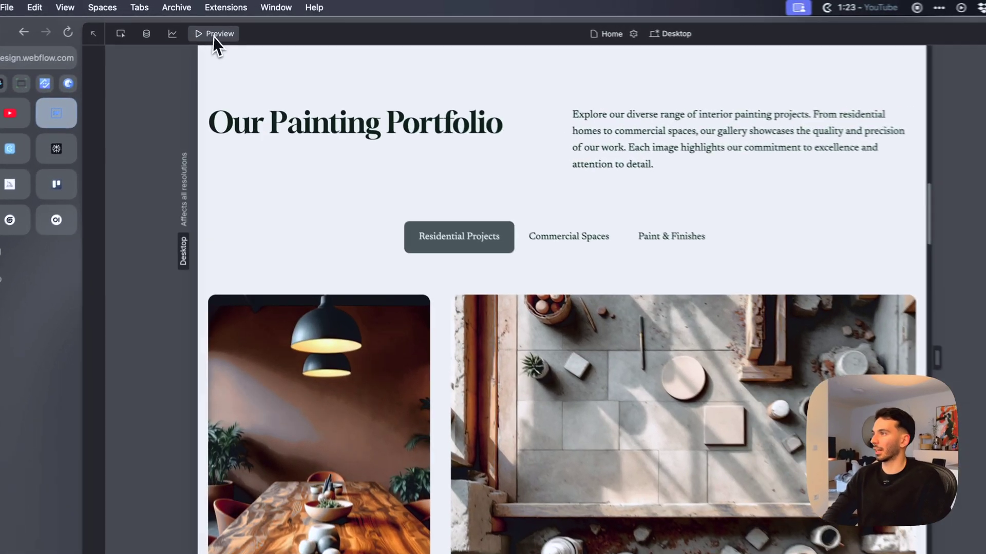
# Leave preview and open the site's Base and Design System base variable collections
pyautogui.click(220, 27)
pyautogui.scroll(-5, 623, 259)
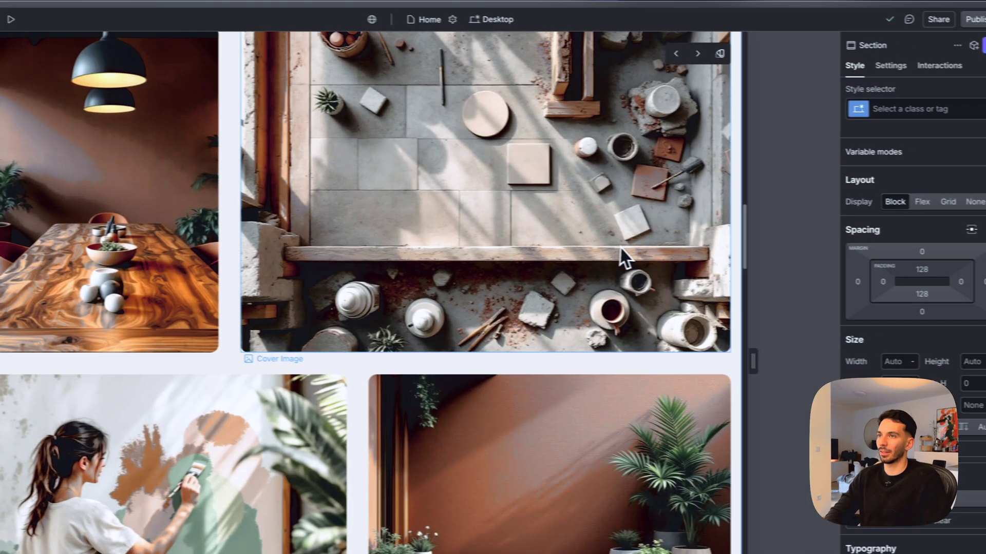
pyautogui.scroll(-3, 623, 260)
pyautogui.click(161, 103)
pyautogui.scroll(-5, 286, 194)
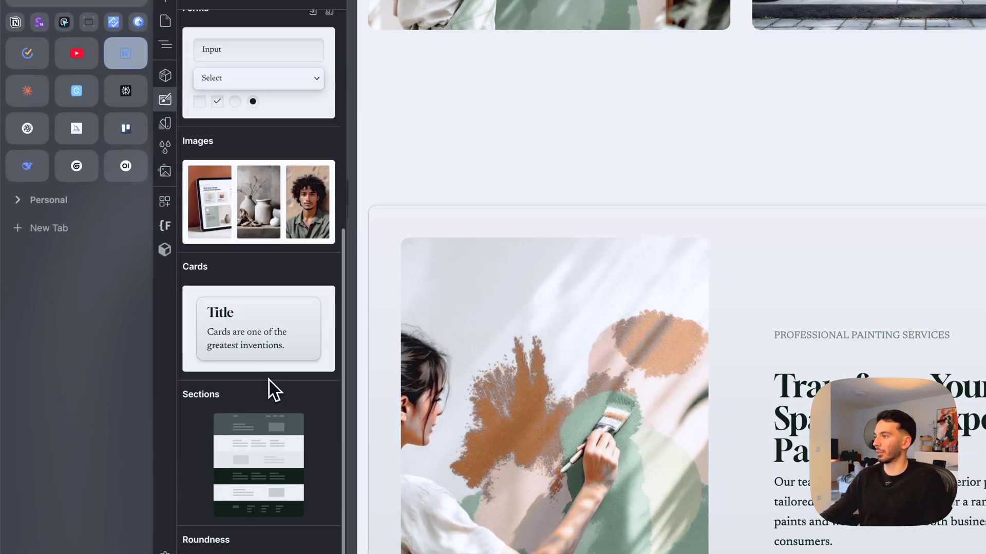
pyautogui.scroll(5, 282, 478)
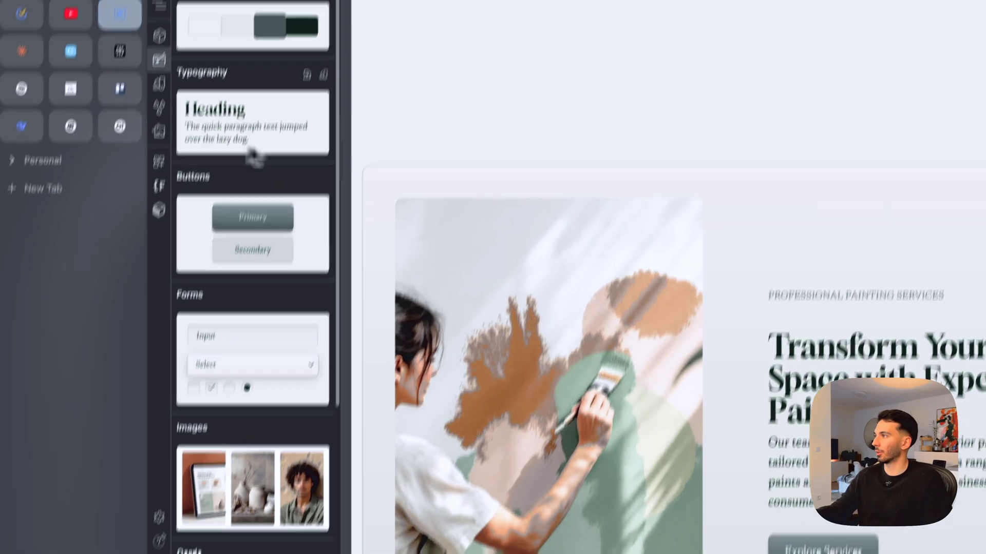
pyautogui.click(130, 181)
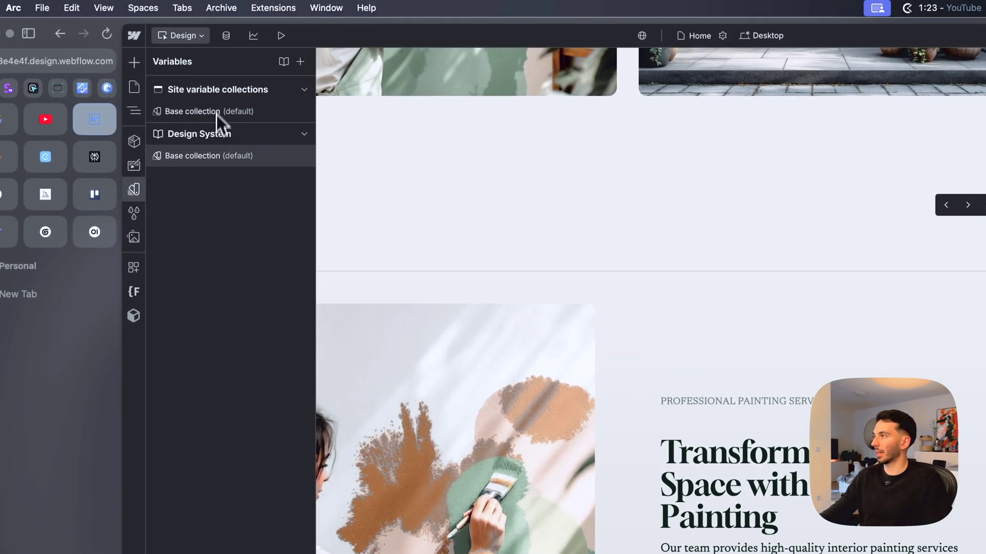
pyautogui.click(220, 114)
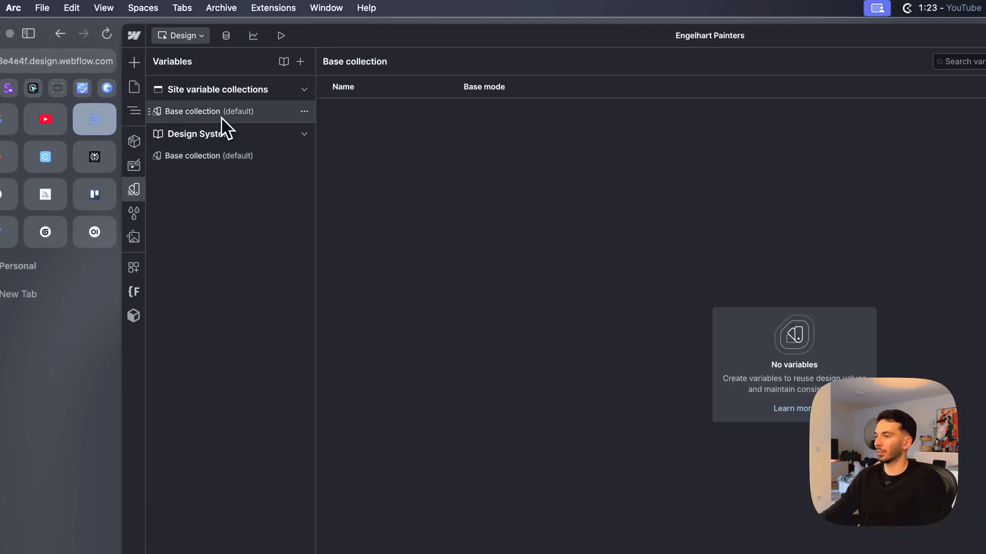
pyautogui.click(224, 157)
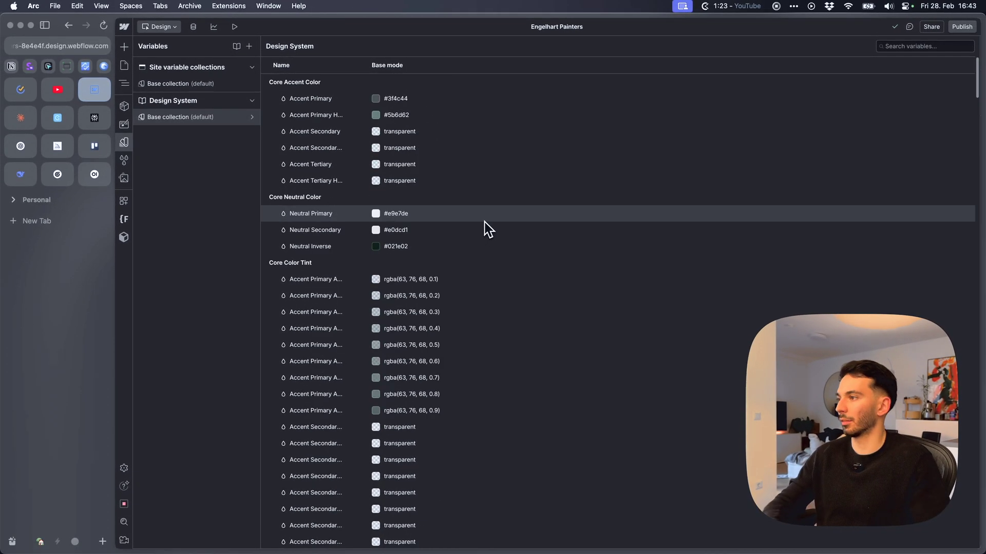
pyautogui.scroll(-5, 489, 224)
pyautogui.scroll(-5, 616, 285)
pyautogui.scroll(-5, 618, 285)
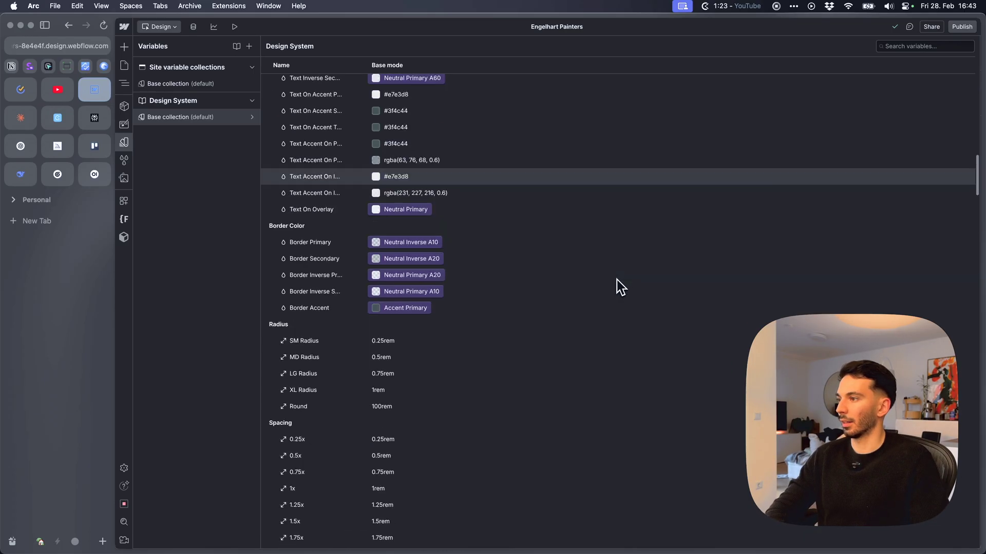
pyautogui.scroll(-3, 492, 356)
pyautogui.scroll(3, 472, 342)
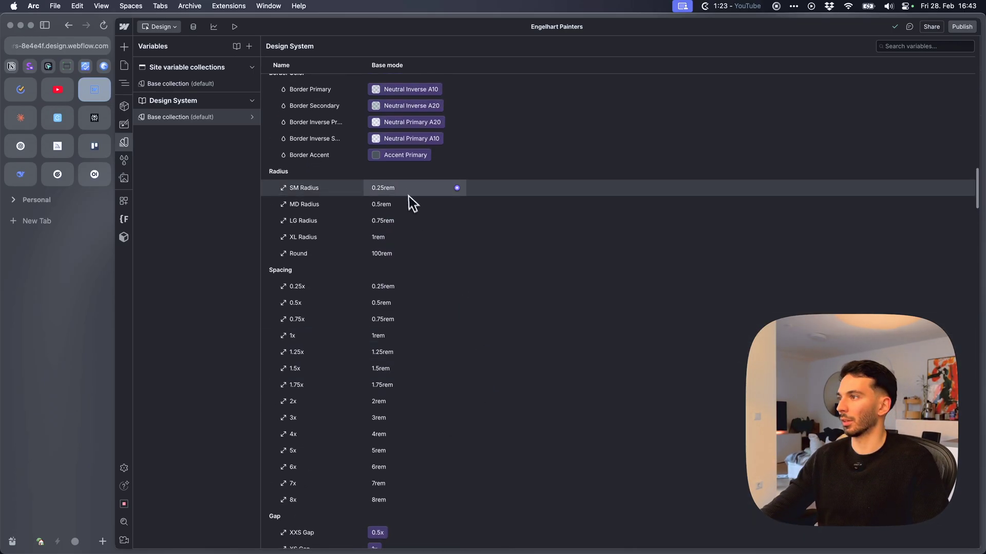
pyautogui.scroll(-5, 432, 285)
pyautogui.scroll(-3, 437, 292)
pyautogui.scroll(-5, 434, 295)
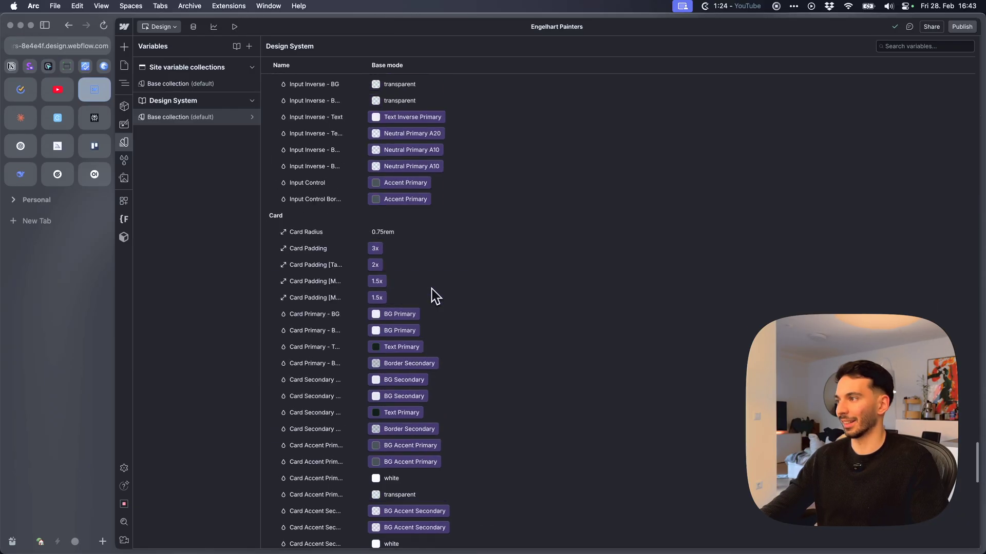
pyautogui.scroll(-5, 434, 296)
pyautogui.scroll(-3, 434, 297)
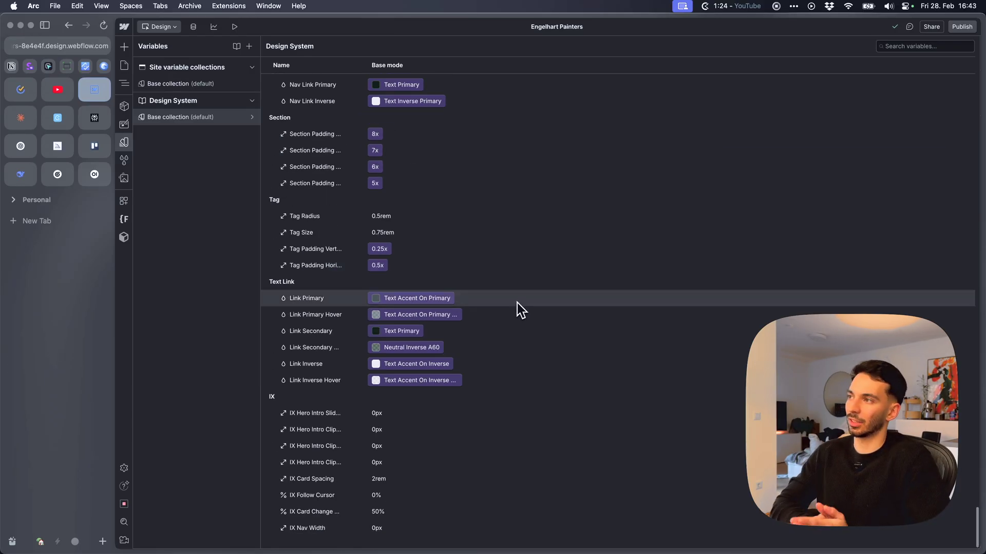
pyautogui.scroll(5, 617, 347)
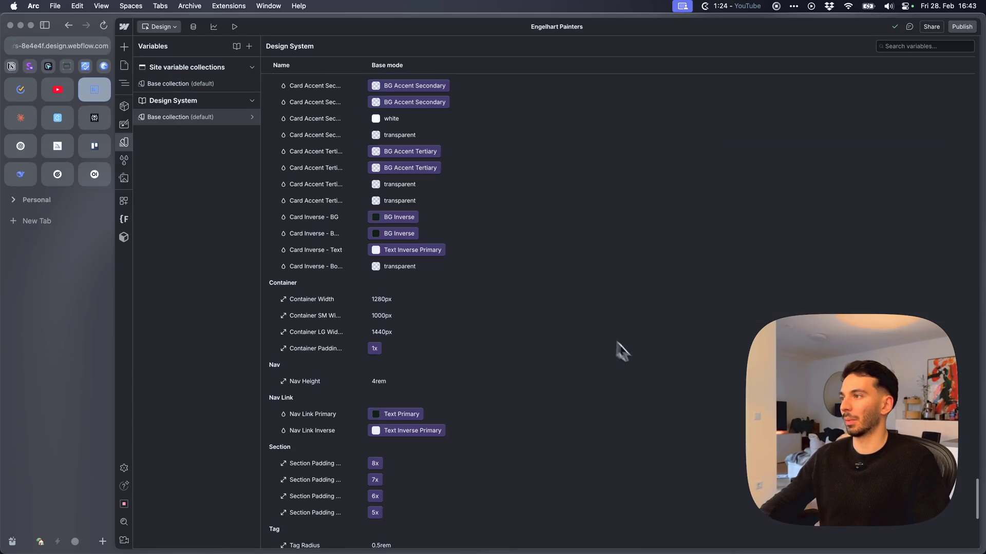
pyautogui.scroll(5, 623, 438)
pyautogui.scroll(5, 618, 443)
pyautogui.scroll(10, 624, 442)
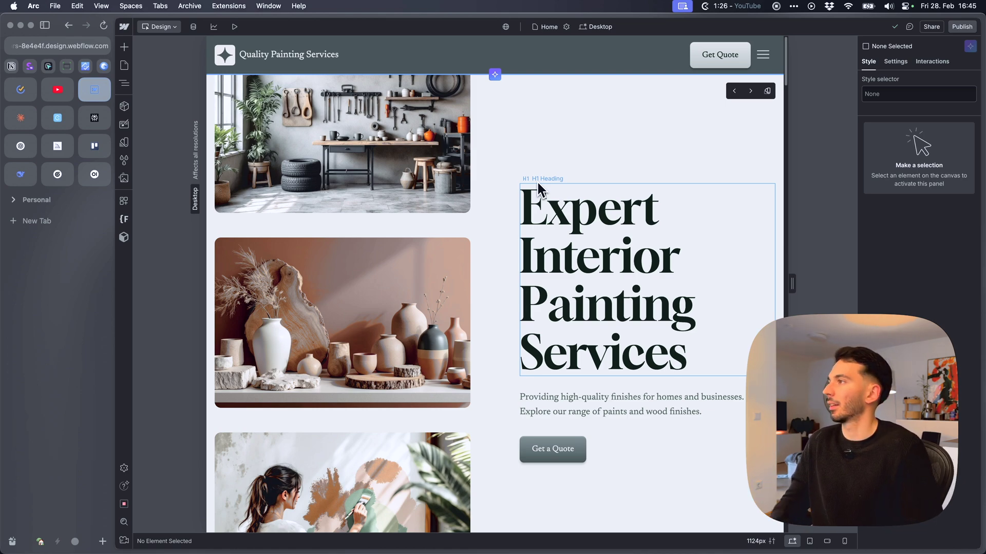
# Generate a new Contact page with AI from the Pages panel
pyautogui.click(124, 65)
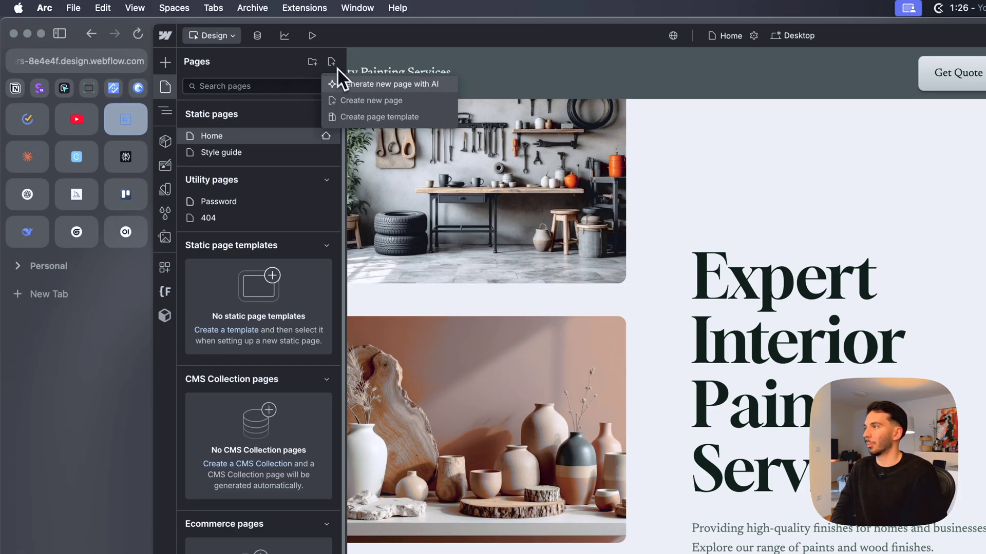
pyautogui.click(361, 86)
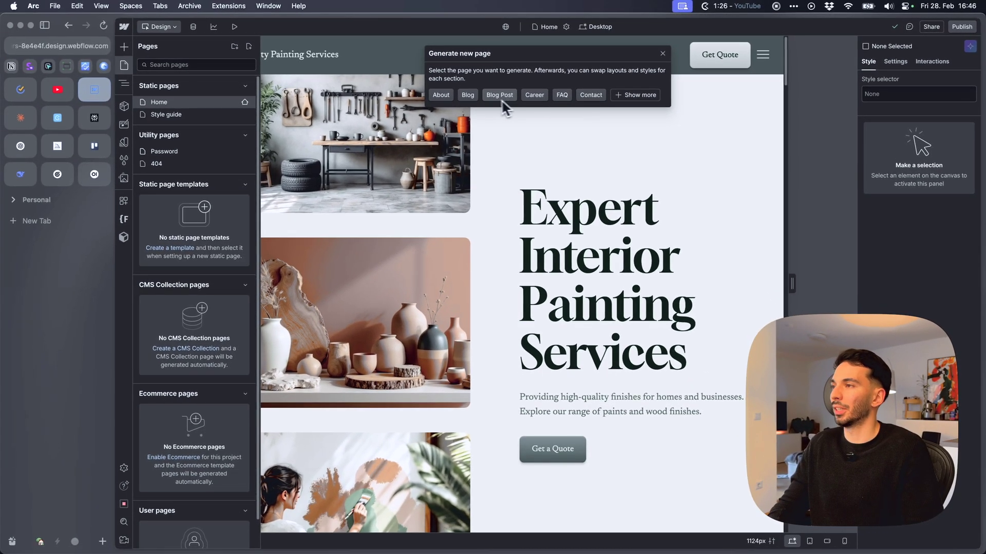
pyautogui.click(559, 96)
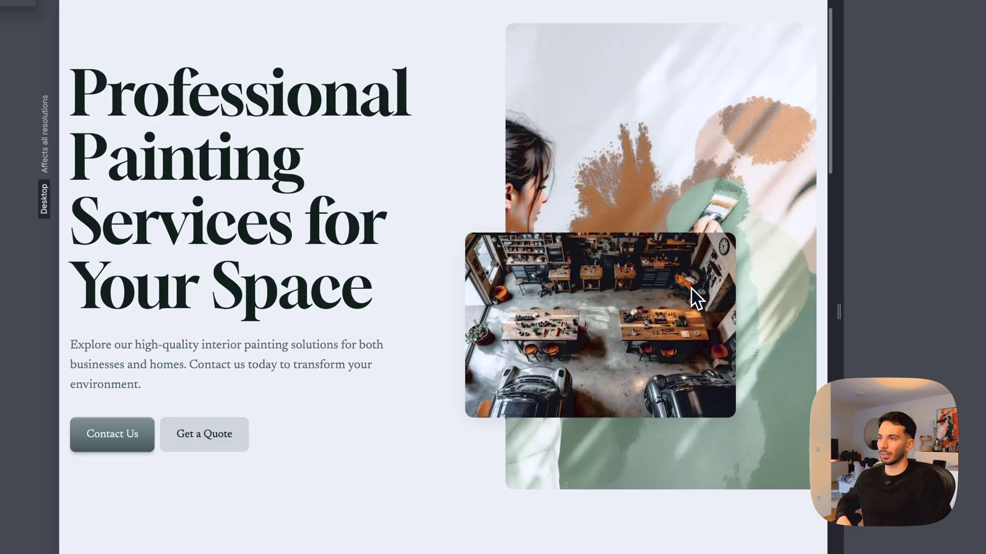
pyautogui.scroll(-5, 711, 278)
pyautogui.scroll(5, 709, 281)
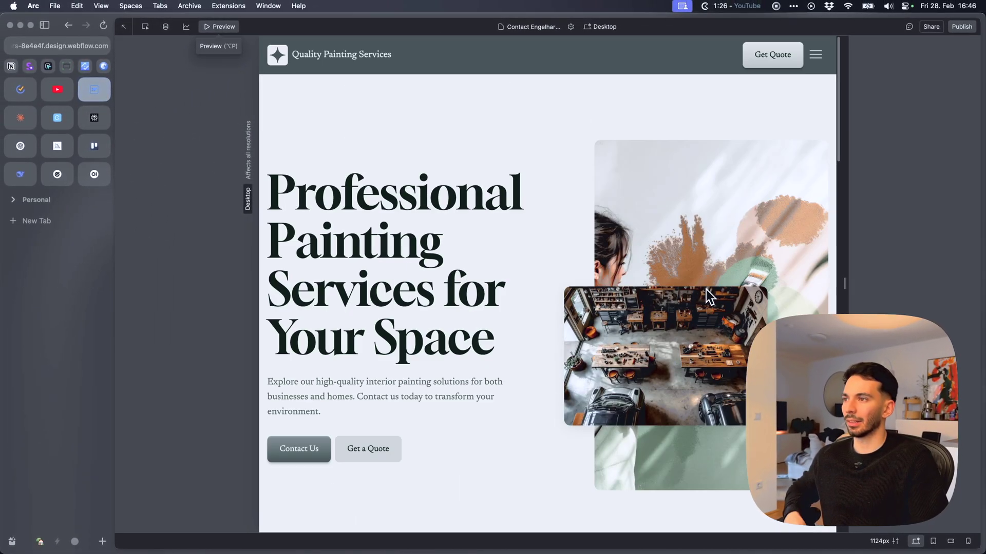
pyautogui.scroll(-2, 700, 288)
pyautogui.scroll(-5, 699, 289)
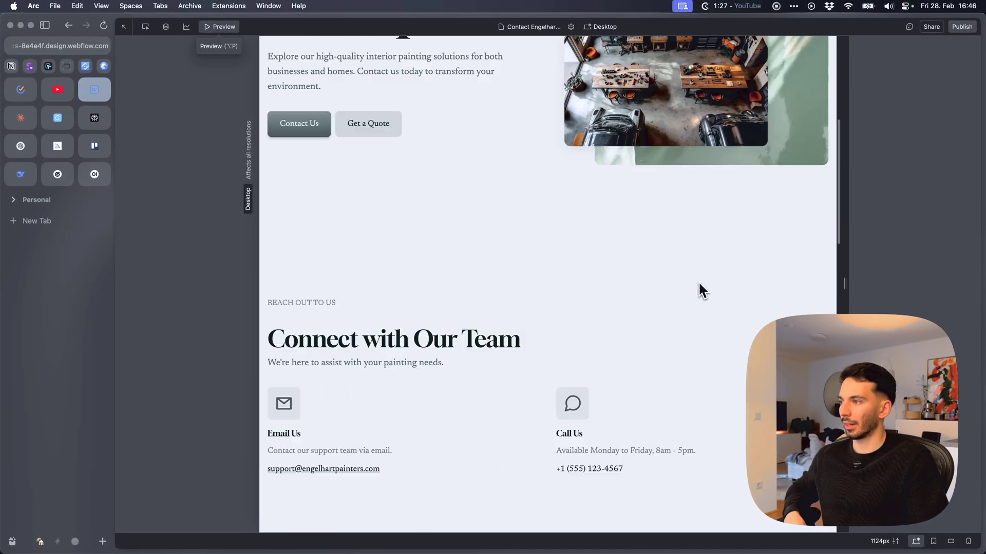
pyautogui.scroll(-3, 698, 285)
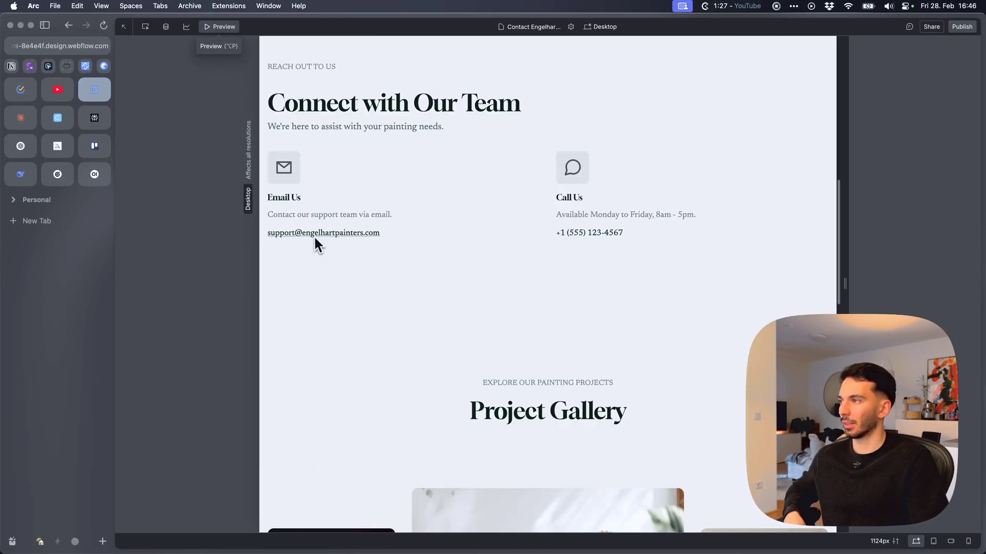
pyautogui.scroll(-2, 605, 235)
pyautogui.scroll(-5, 652, 235)
pyautogui.scroll(-2, 652, 238)
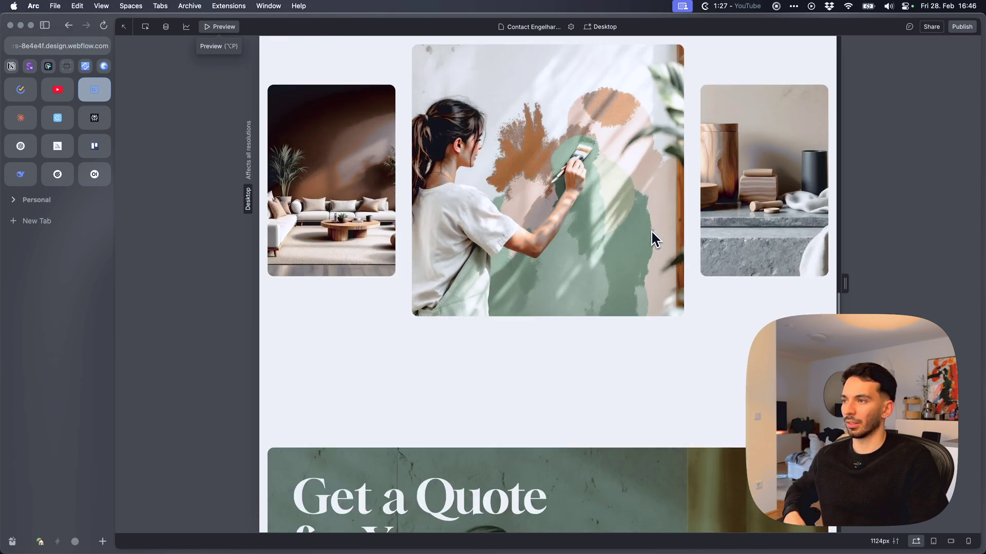
pyautogui.scroll(-3, 652, 233)
pyautogui.scroll(-2, 653, 233)
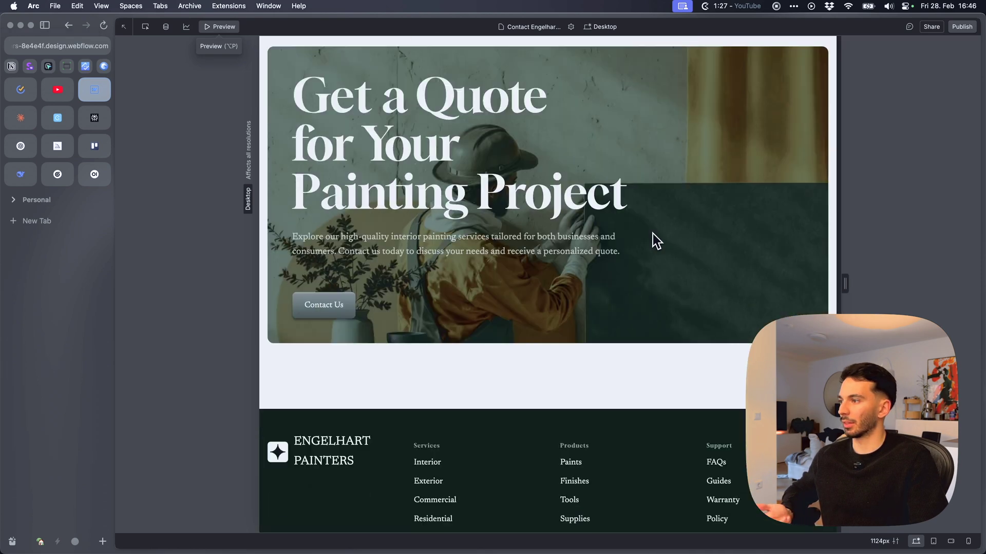
pyautogui.scroll(1, 653, 234)
pyautogui.scroll(-2, 653, 234)
pyautogui.scroll(3, 653, 234)
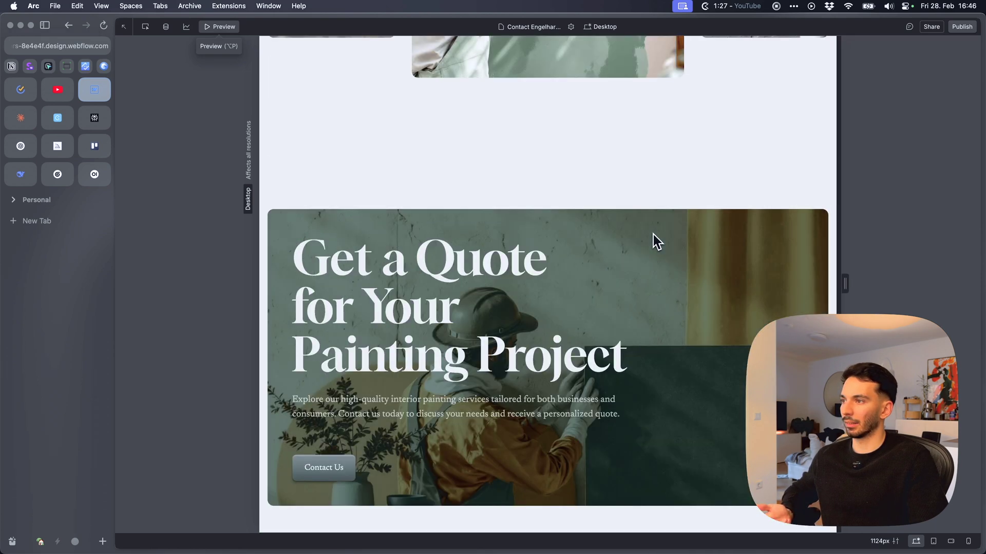
pyautogui.scroll(-1, 654, 234)
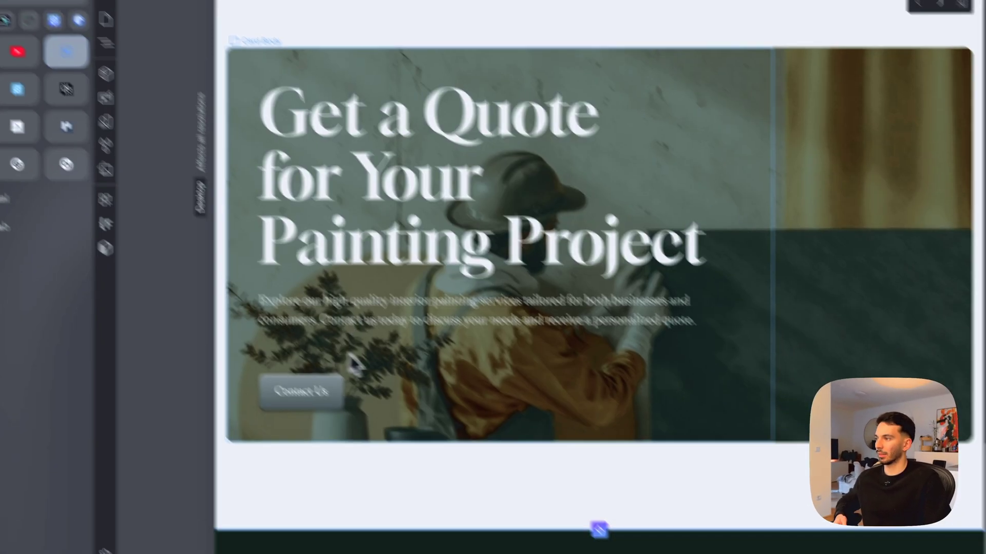
# Check the quote banner's Contact Us button link settings and preview the page
pyautogui.click(362, 391)
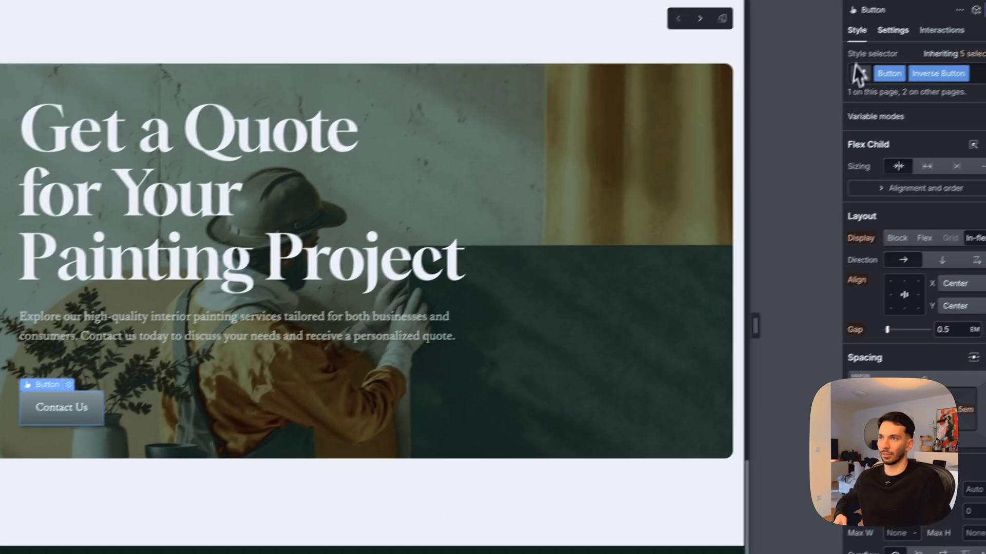
pyautogui.click(892, 31)
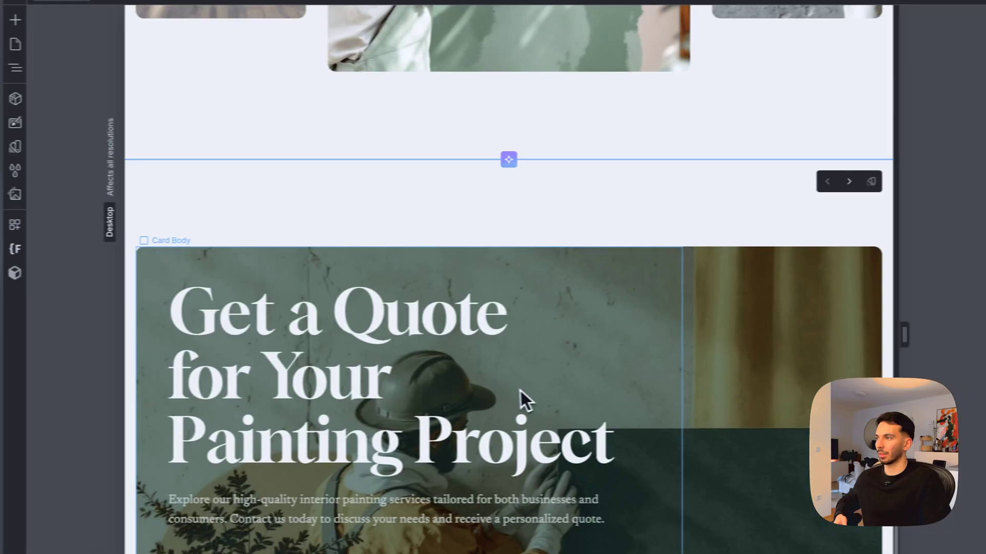
pyautogui.scroll(3, 520, 389)
pyautogui.scroll(5, 614, 411)
pyautogui.scroll(5, 689, 421)
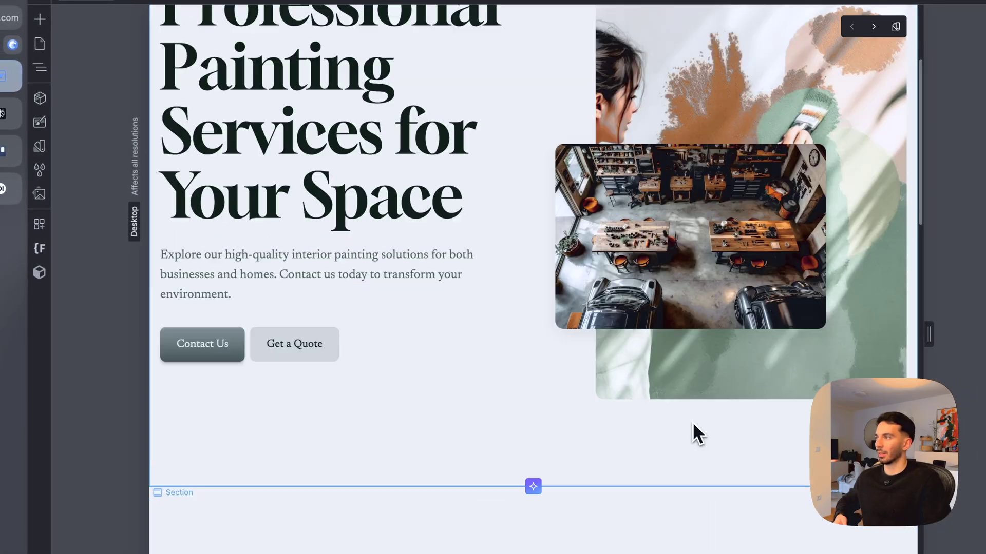
pyautogui.hotkey('alt', 'p')
pyautogui.scroll(-3, 719, 378)
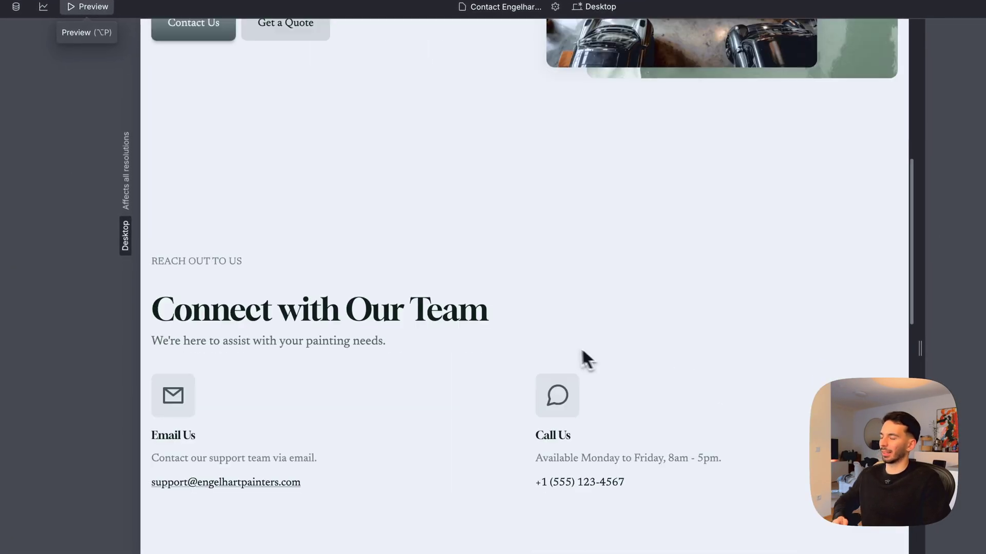
pyautogui.click(88, 6)
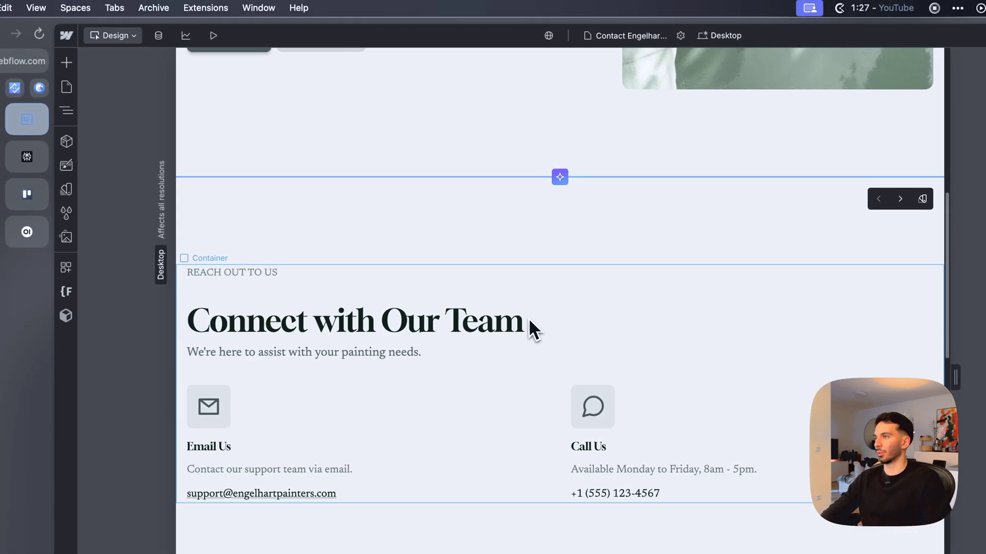
pyautogui.scroll(-3, 462, 308)
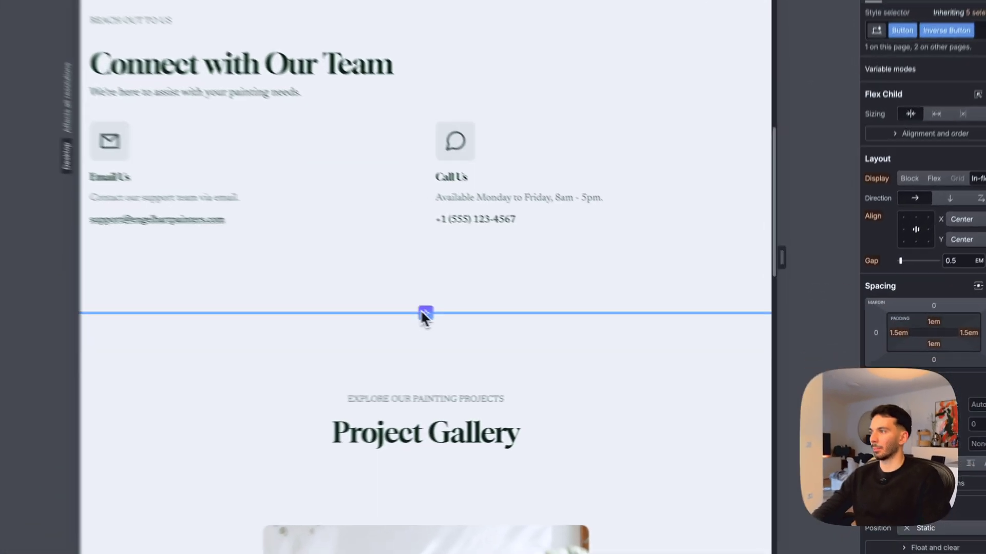
pyautogui.click(382, 305)
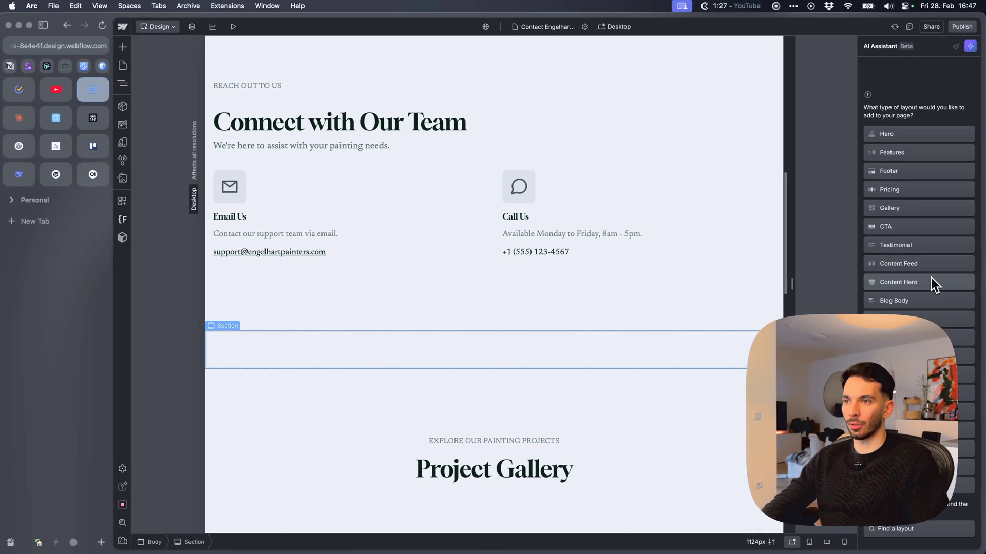
pyautogui.scroll(-5, 938, 302)
pyautogui.click(920, 316)
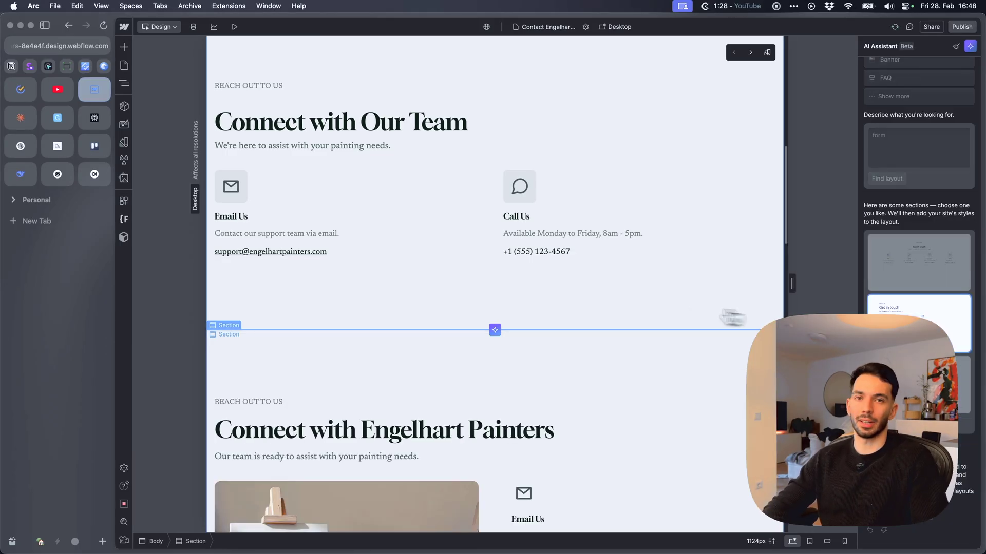
pyautogui.scroll(-3, 523, 343)
pyautogui.scroll(-2, 553, 342)
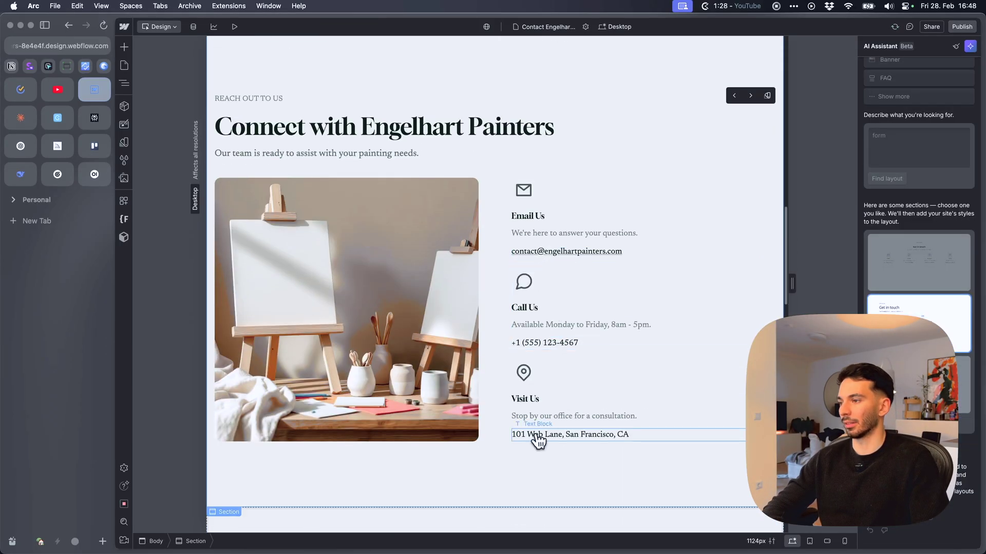
pyautogui.scroll(-1, 505, 316)
pyautogui.scroll(-5, 617, 308)
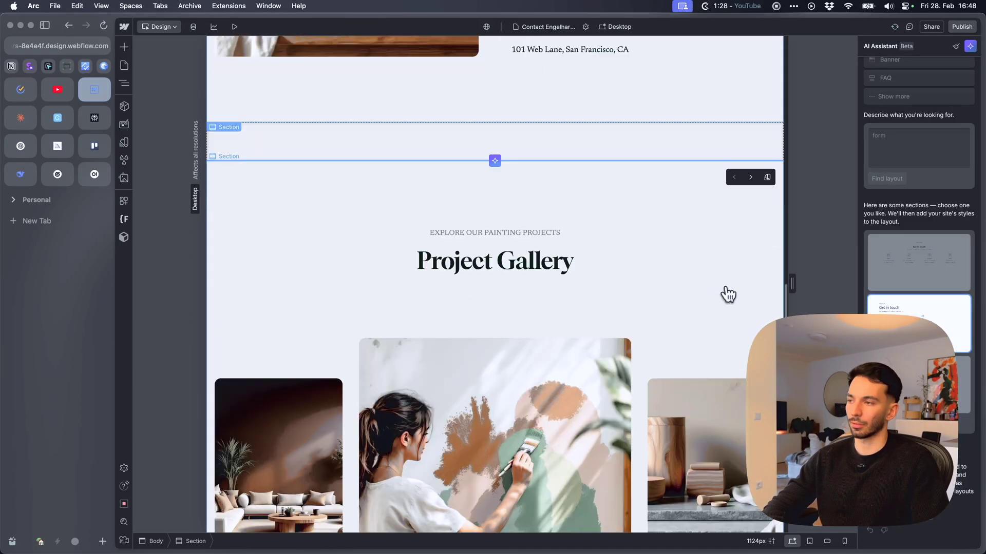
pyautogui.scroll(2, 728, 293)
pyautogui.scroll(3, 732, 301)
pyautogui.scroll(5, 733, 306)
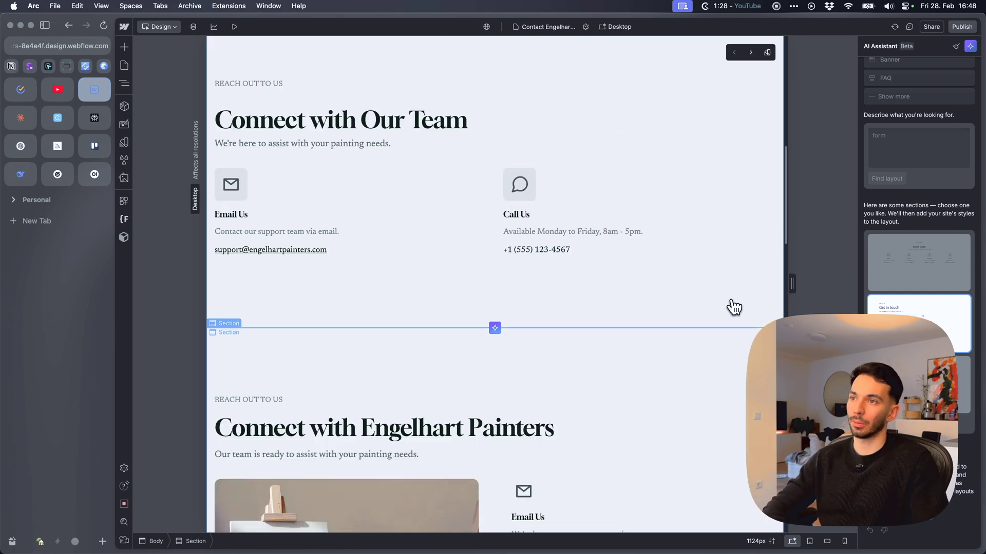
pyautogui.scroll(10, 724, 307)
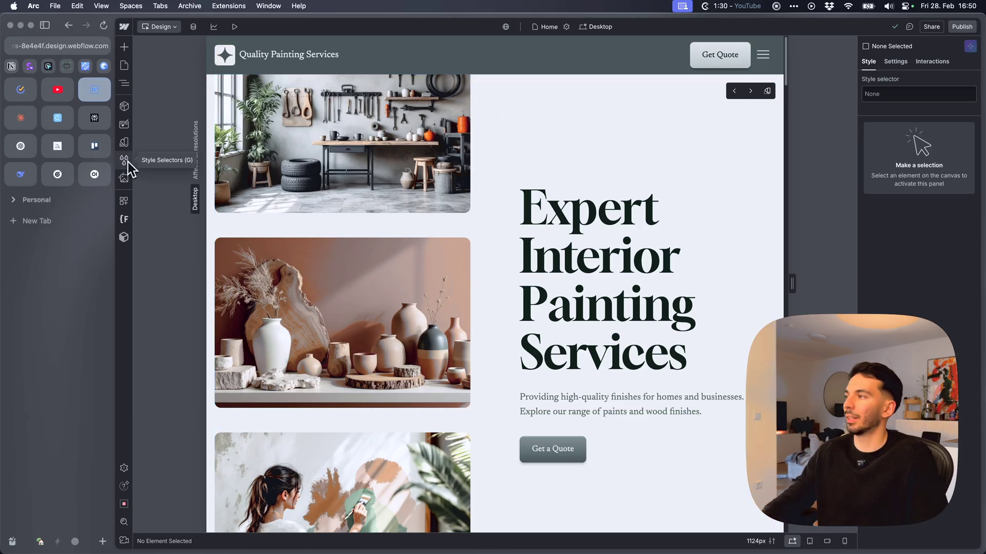
# Set the Design System's Heading Font variable to Oswald
pyautogui.click(125, 143)
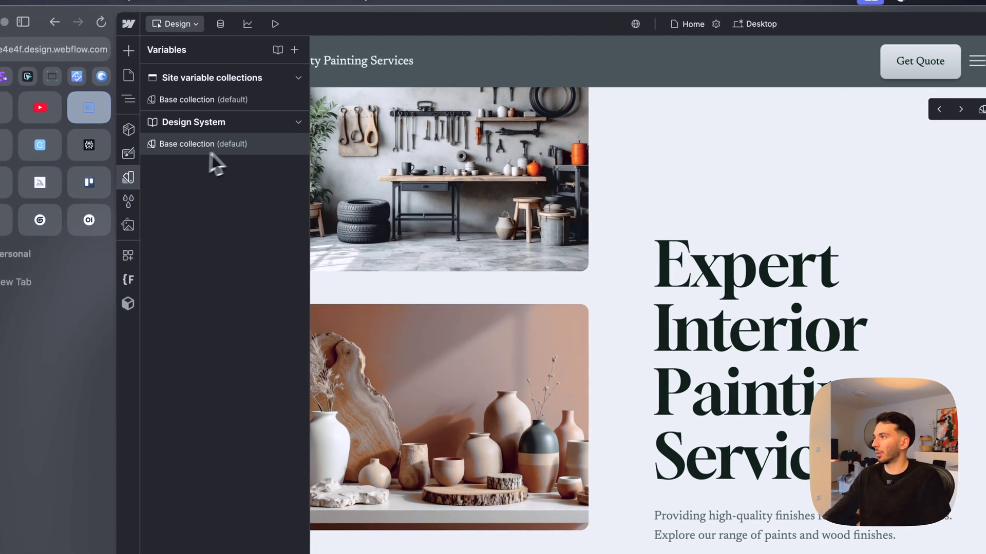
pyautogui.click(234, 148)
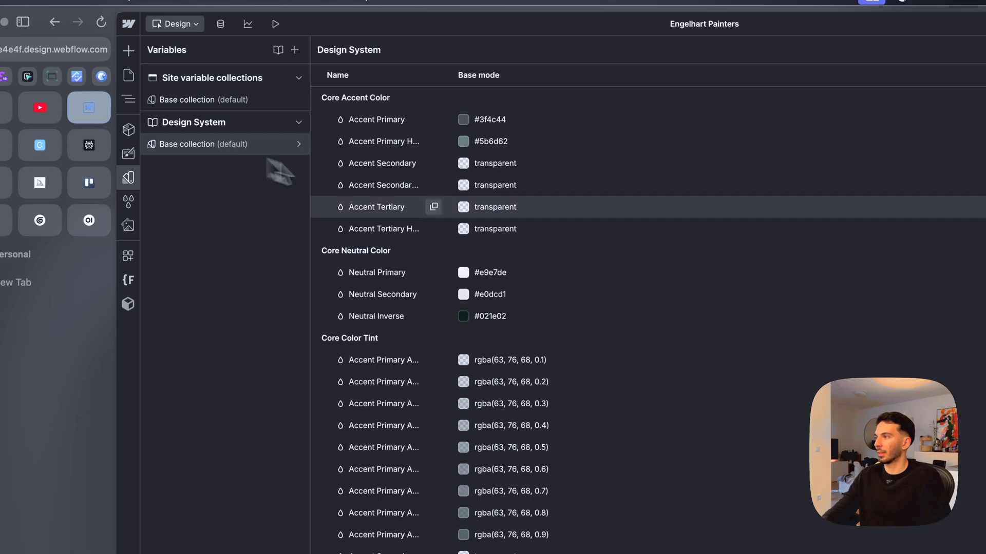
pyautogui.scroll(-5, 598, 260)
pyautogui.scroll(-5, 452, 301)
pyautogui.scroll(-2, 487, 291)
pyautogui.scroll(-5, 493, 289)
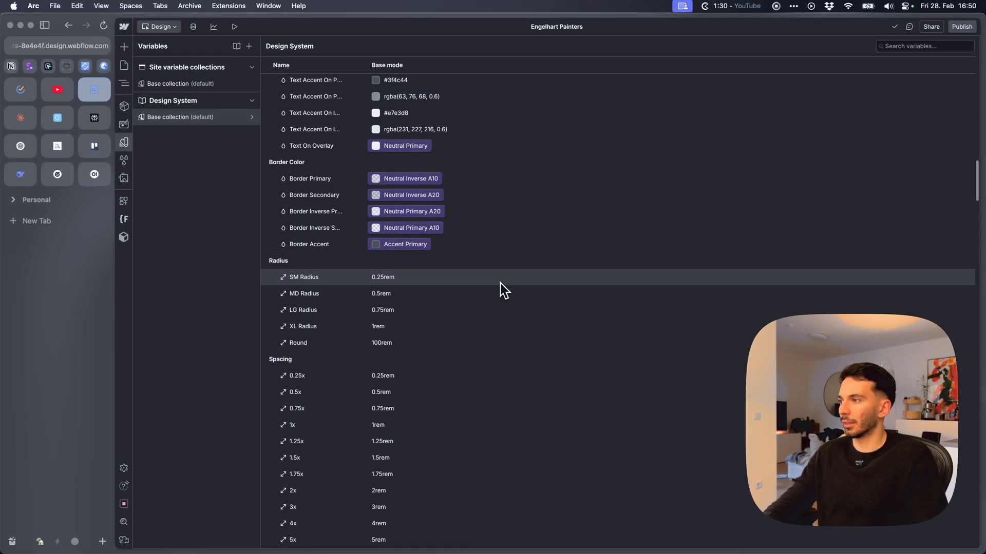
pyautogui.scroll(-5, 501, 288)
pyautogui.scroll(-4, 500, 288)
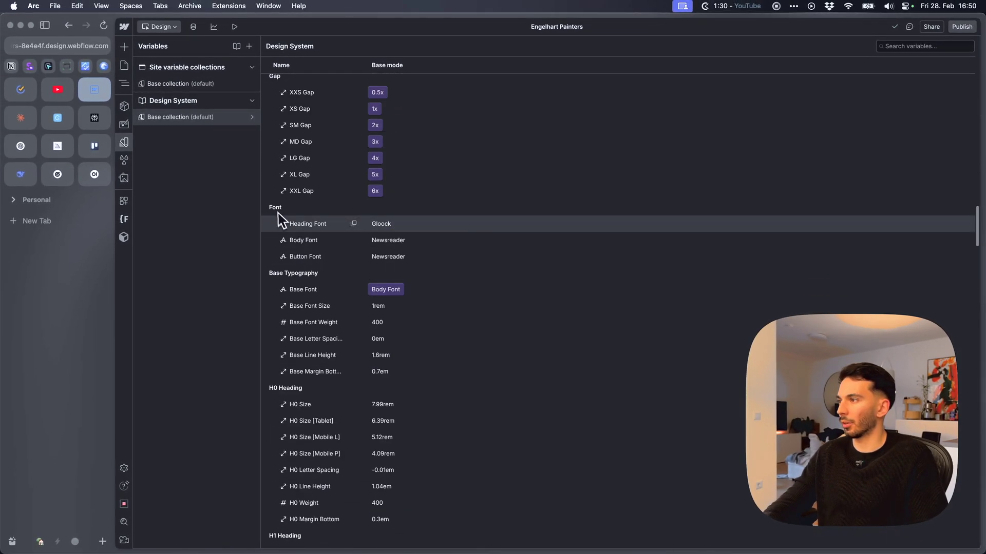
pyautogui.click(399, 228)
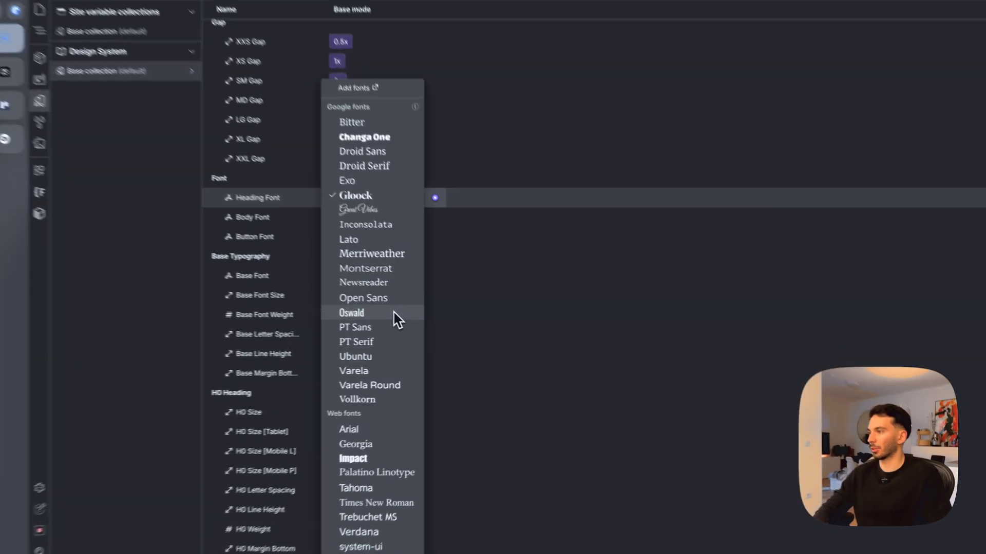
pyautogui.click(424, 327)
# Set the Body Font variable to Lato and view the Button Font choices
pyautogui.click(341, 199)
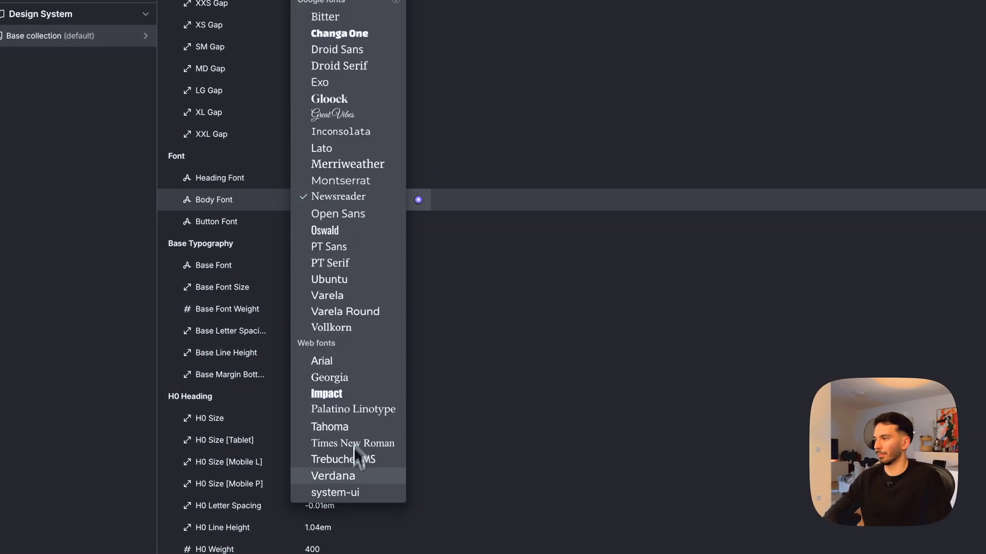
pyautogui.click(360, 148)
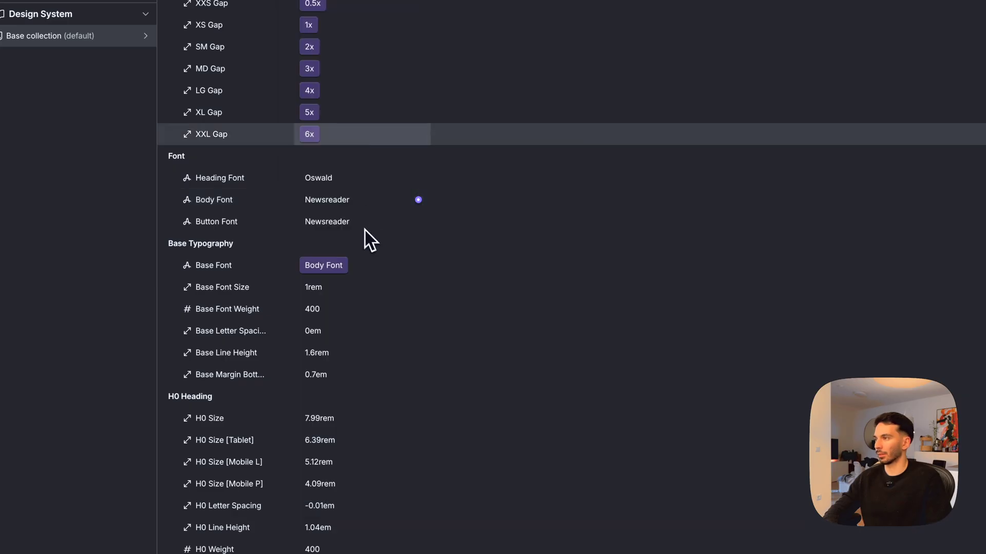
pyautogui.click(341, 222)
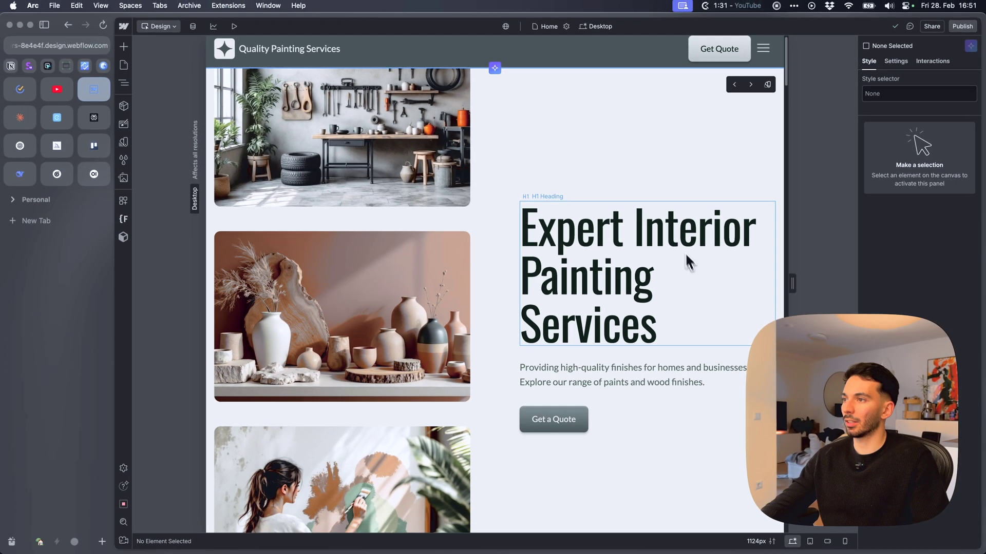
pyautogui.scroll(-5, 676, 233)
pyautogui.scroll(5, 627, 285)
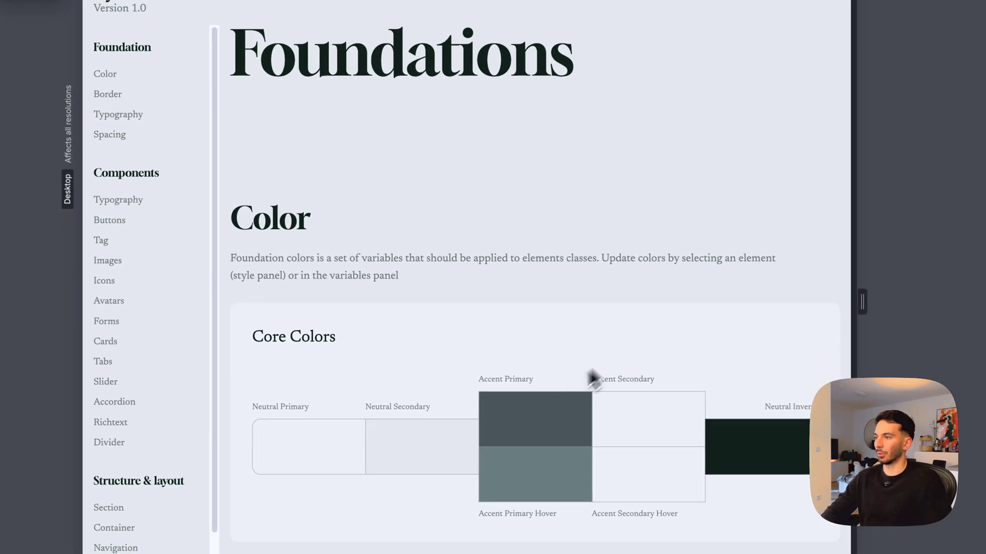
pyautogui.scroll(-5, 550, 406)
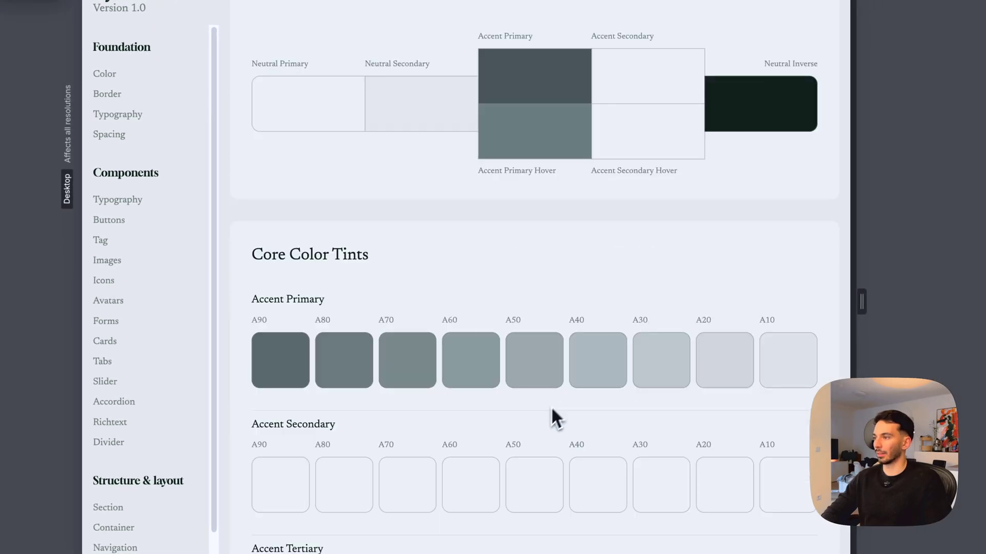
pyautogui.scroll(-5, 551, 406)
pyautogui.scroll(-5, 608, 357)
pyautogui.scroll(3, 629, 330)
pyautogui.scroll(10, 634, 333)
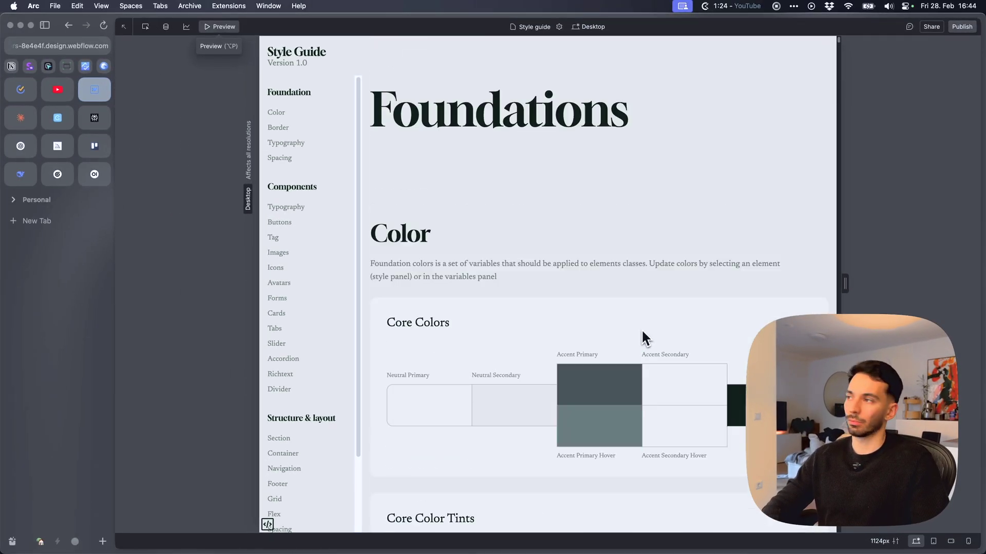
pyautogui.scroll(-3, 727, 303)
pyautogui.scroll(-10, 730, 300)
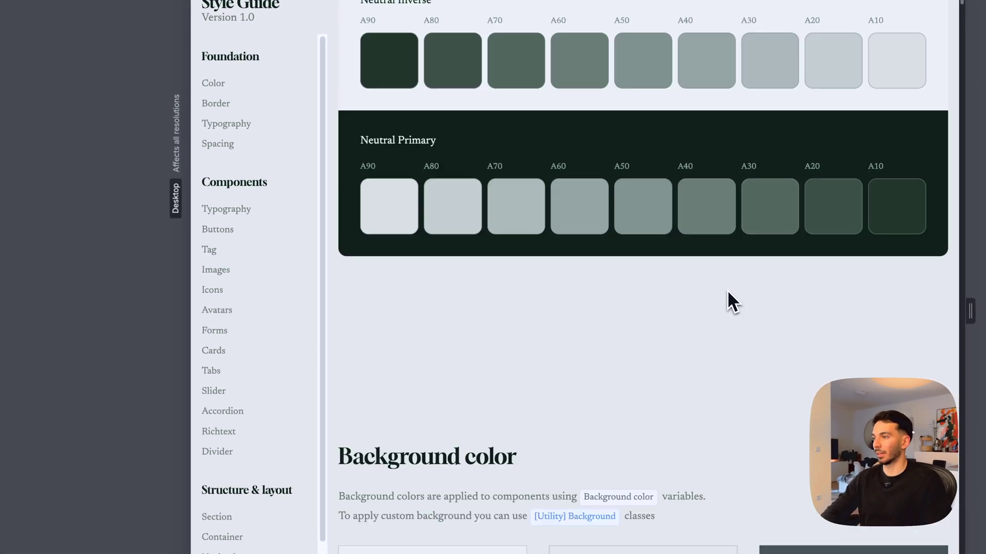
pyautogui.scroll(10, 730, 300)
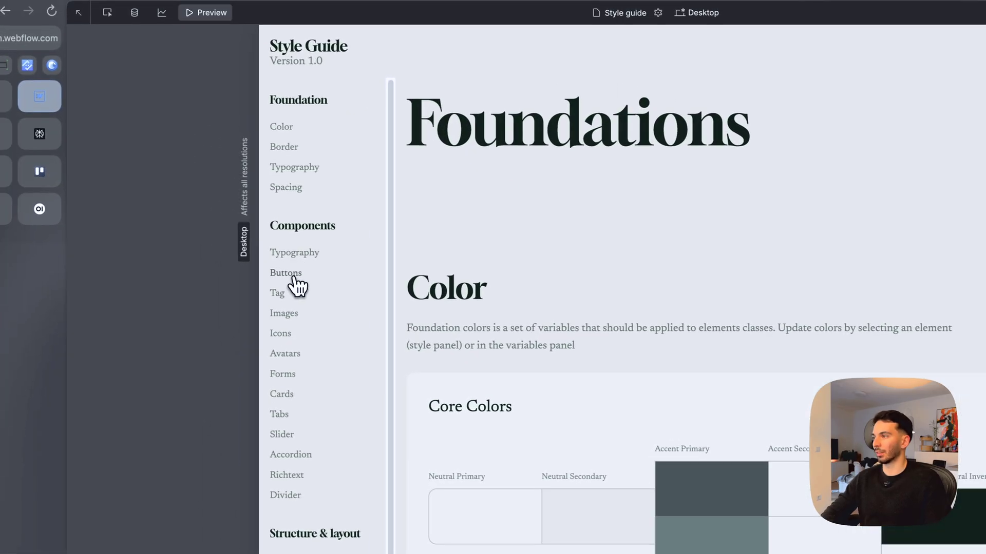
pyautogui.scroll(-3, 661, 308)
pyautogui.scroll(3, 298, 378)
pyautogui.scroll(-2, 424, 378)
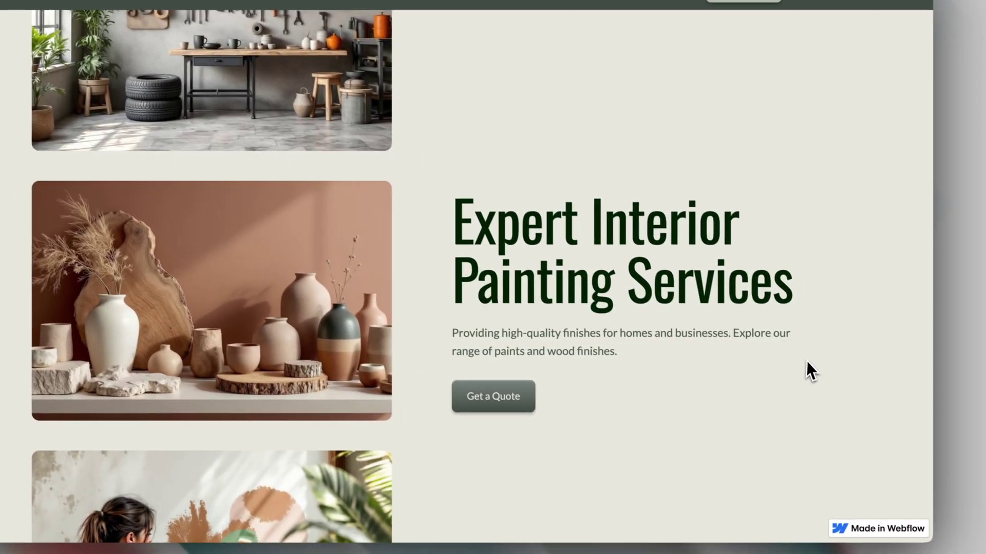
pyautogui.scroll(-2, 785, 359)
pyautogui.scroll(-5, 785, 359)
pyautogui.scroll(-2, 770, 362)
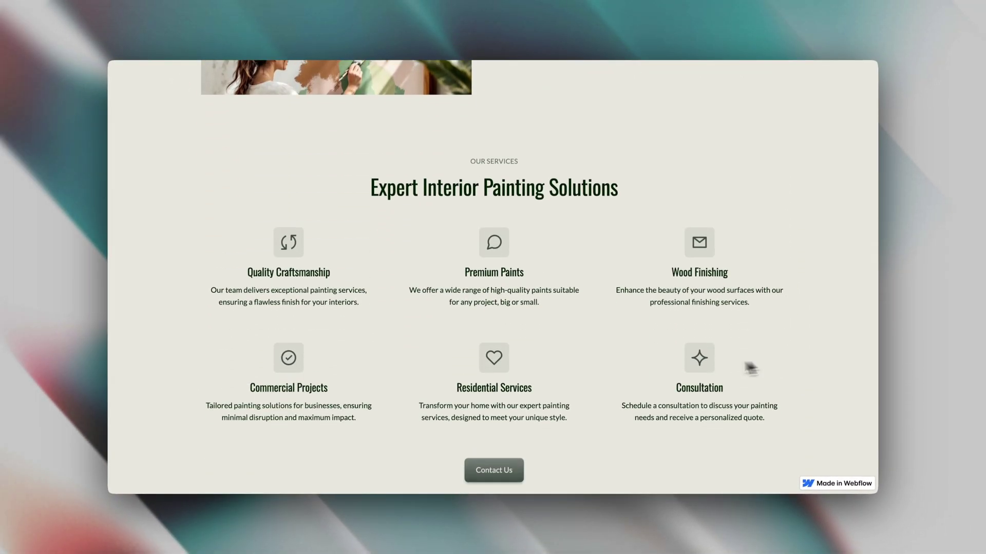
pyautogui.scroll(-1, 356, 371)
pyautogui.scroll(-3, 356, 372)
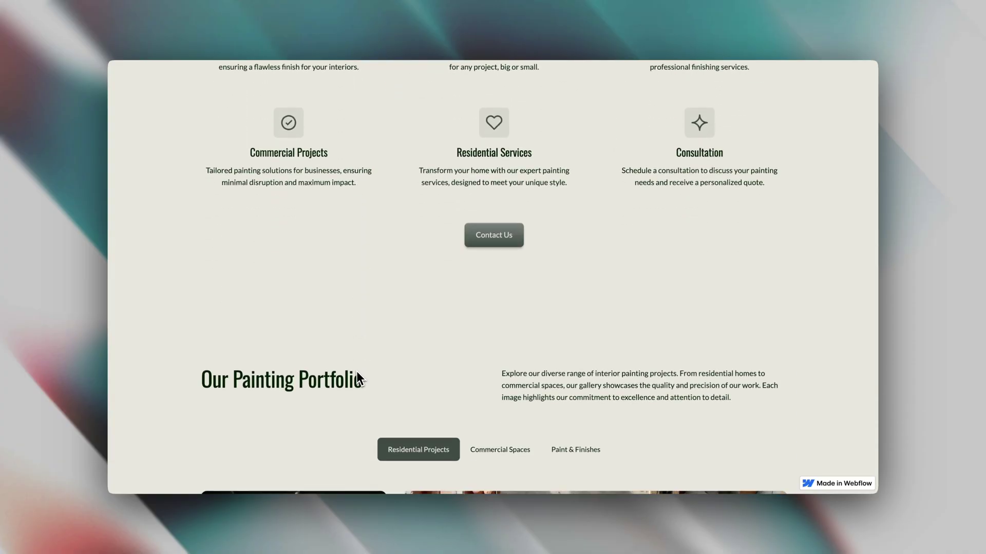
pyautogui.scroll(-4, 356, 372)
# View the Commercial Spaces and Paint & Finishes galleries, open the hamburger menu, and narrow to mobile width
pyautogui.click(482, 219)
pyautogui.scroll(-1, 503, 258)
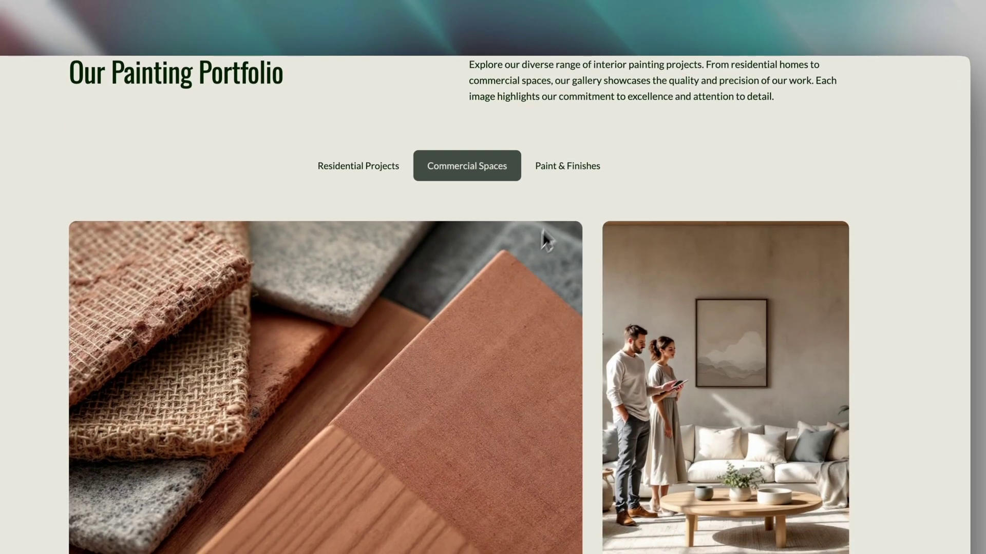
pyautogui.click(567, 166)
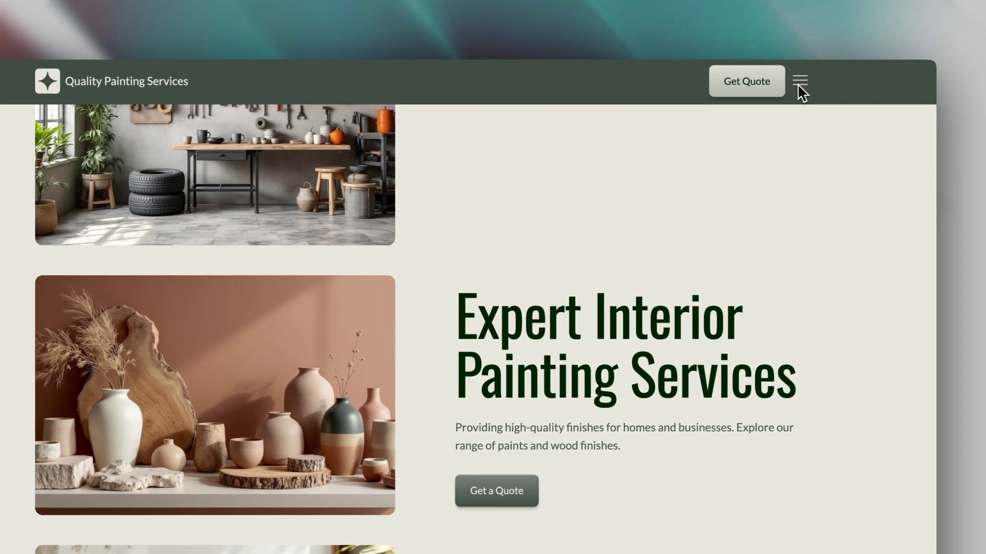
pyautogui.click(796, 84)
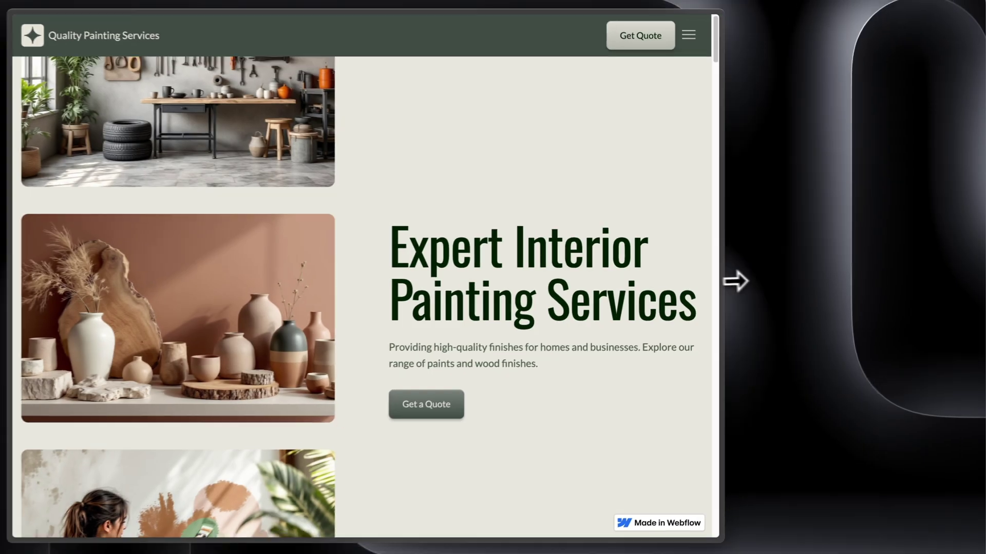
pyautogui.moveTo(735, 281); pyautogui.dragTo(261, 319)
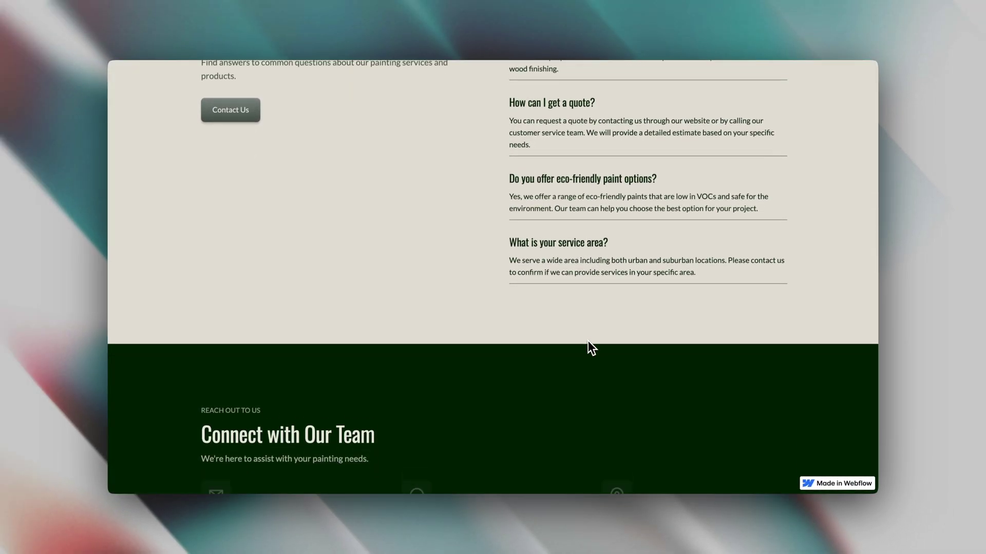
pyautogui.scroll(-2, 588, 341)
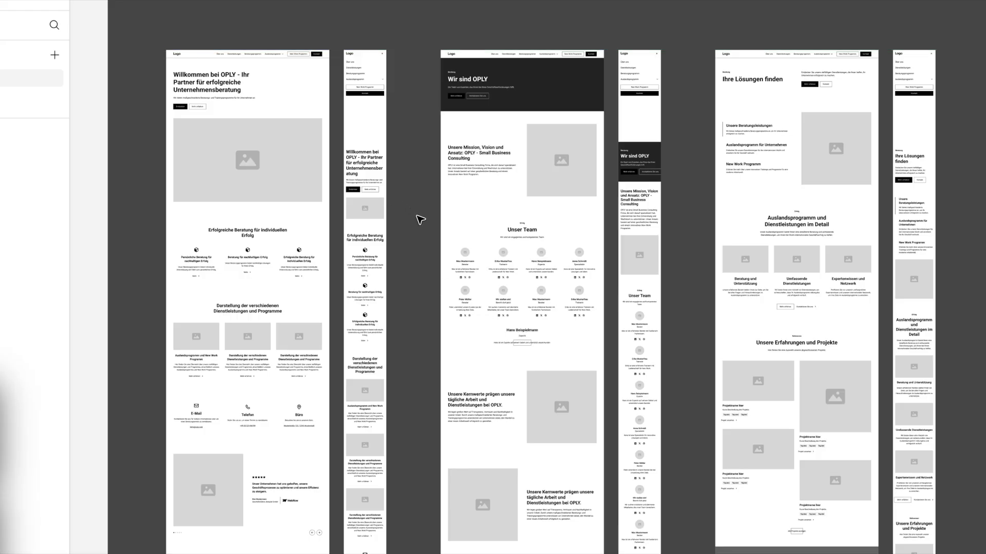
pyautogui.keyDown('ctrl'); pyautogui.scroll(-2, 420, 220); pyautogui.keyUp('ctrl')
pyautogui.keyDown('ctrl'); pyautogui.scroll(-2, 423, 223); pyautogui.keyUp('ctrl')
pyautogui.keyDown('ctrl'); pyautogui.scroll(-2, 330, 203); pyautogui.keyUp('ctrl')
pyautogui.keyDown('ctrl'); pyautogui.scroll(-2, 338, 208); pyautogui.keyUp('ctrl')
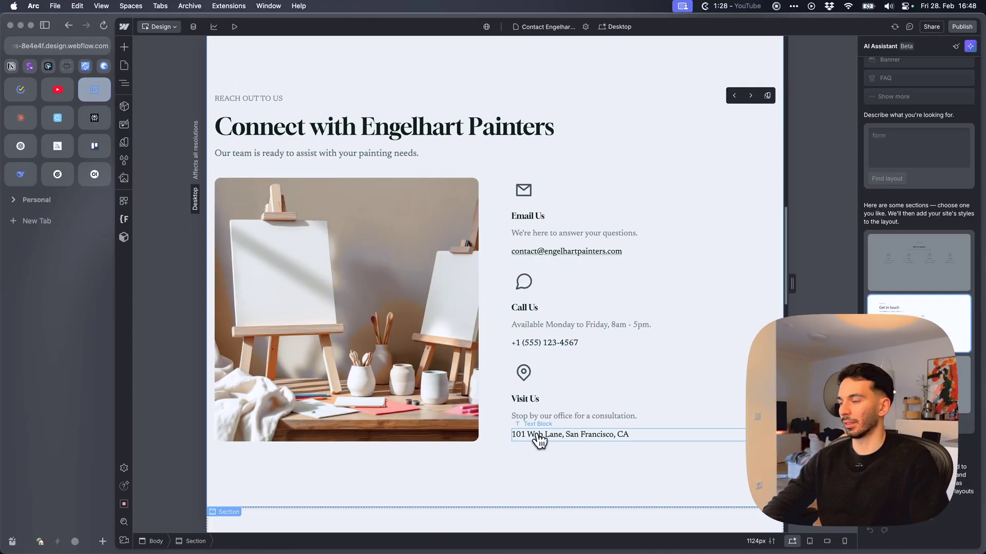
pyautogui.scroll(-1, 534, 440)
pyautogui.scroll(-3, 489, 322)
pyautogui.scroll(5, 729, 302)
pyautogui.scroll(5, 732, 306)
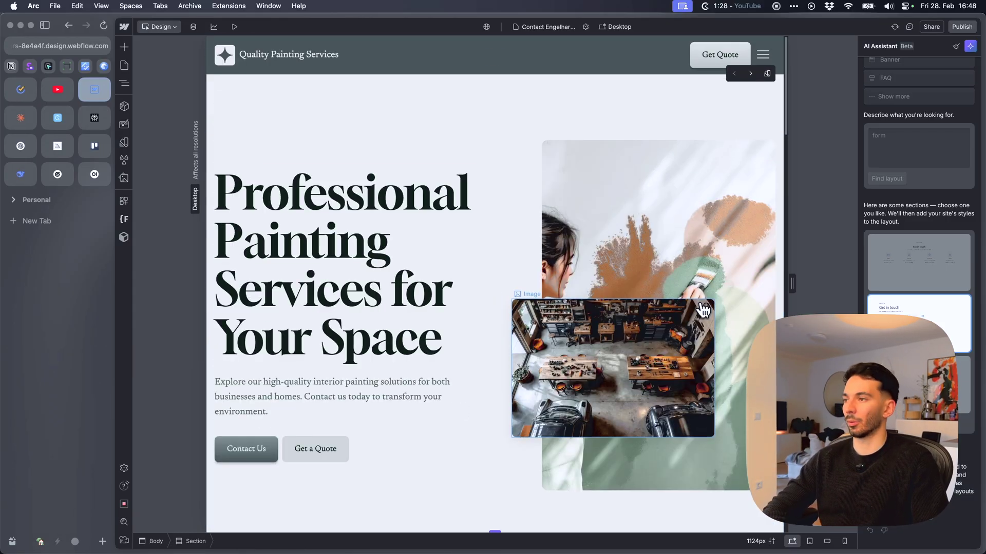